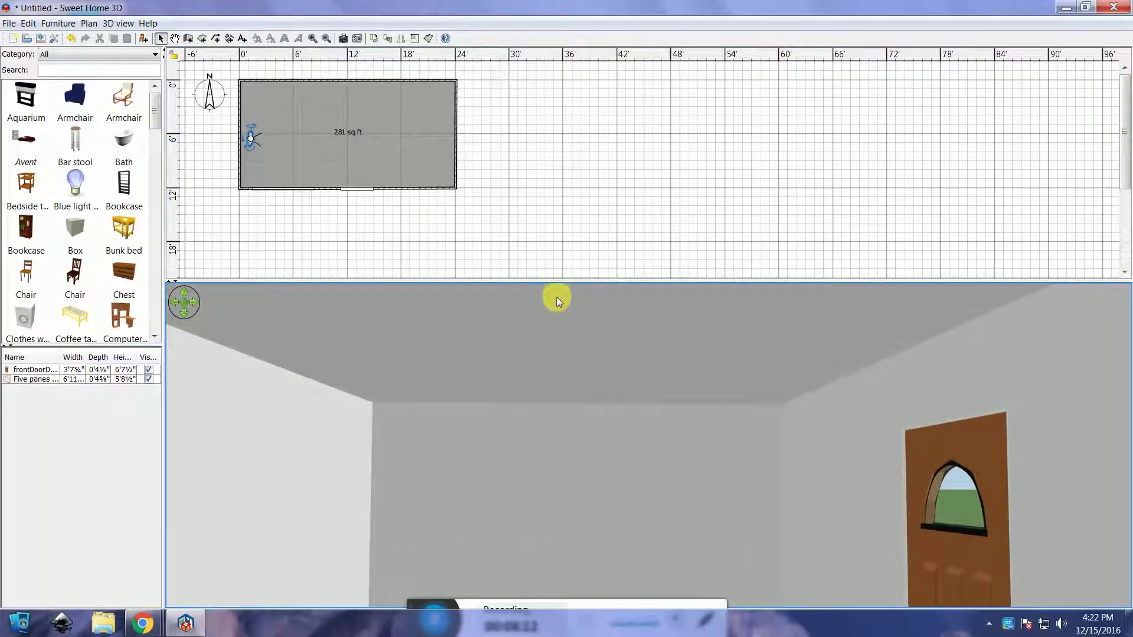
Turn off Display ceiling in the room's settings so the sky shows.
double_click(328, 144)
left_click(473, 311)
left_click(538, 390)
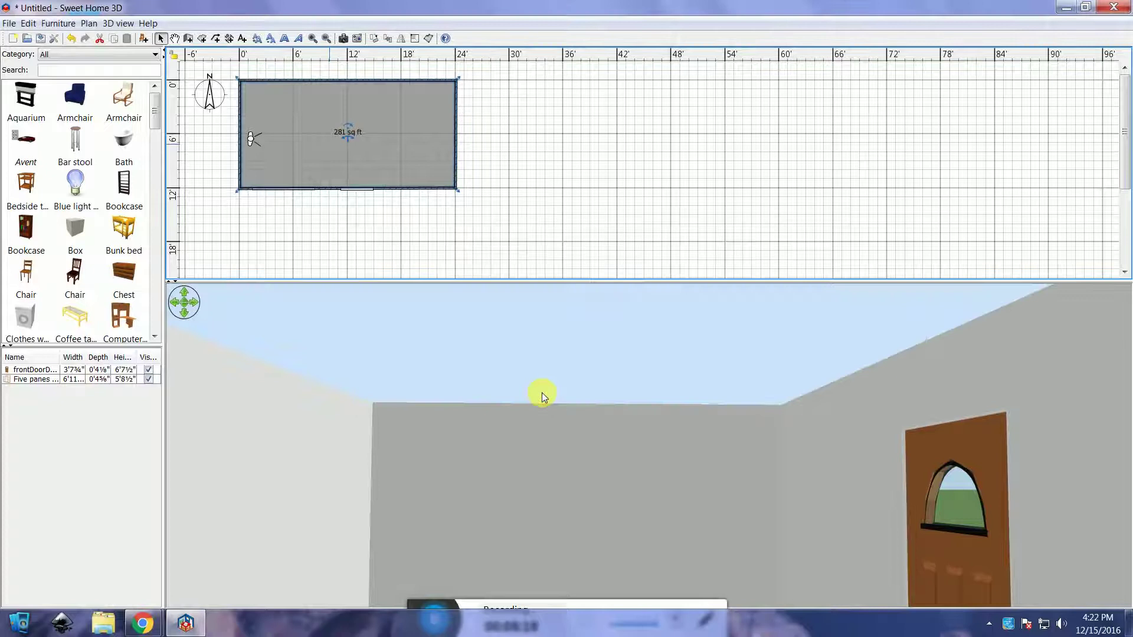
Enlarge the plan over the 3D view and start a new wall right of the room.
left_click_drag(554, 287, 558, 398)
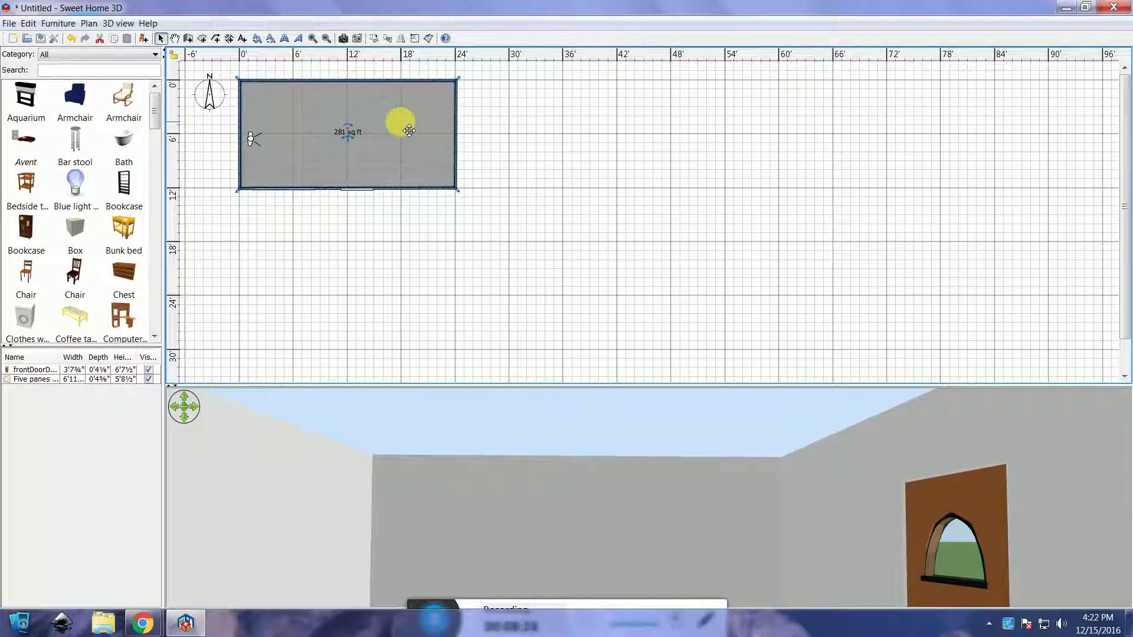
left_click(188, 39)
left_click(508, 168)
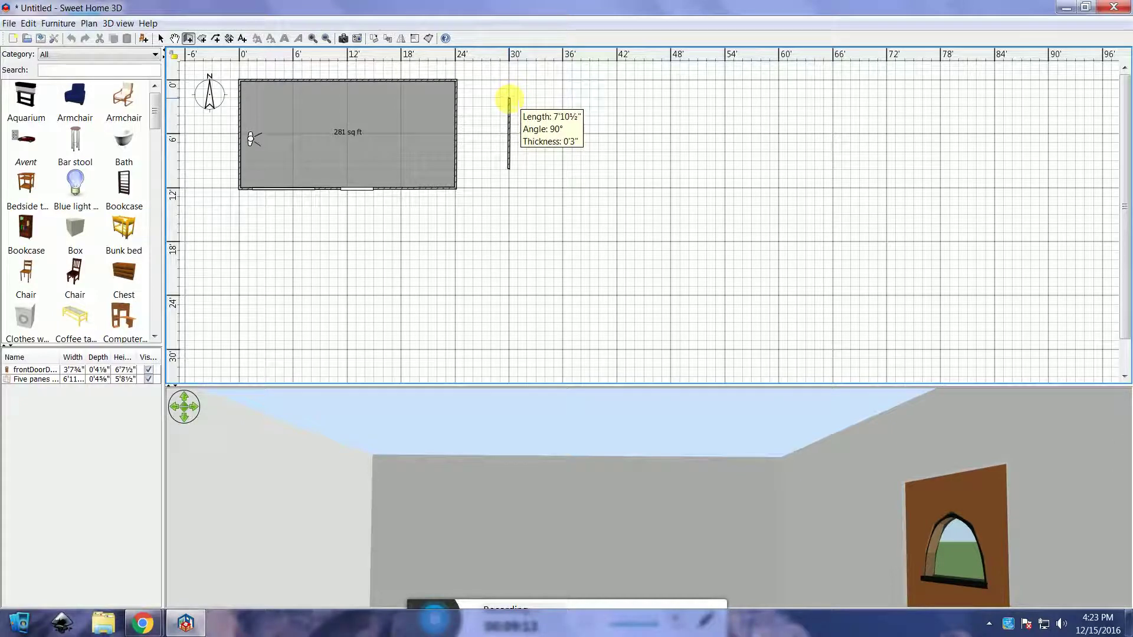
Bend the new wall into a 180° half-circle and finish it.
key("alt")
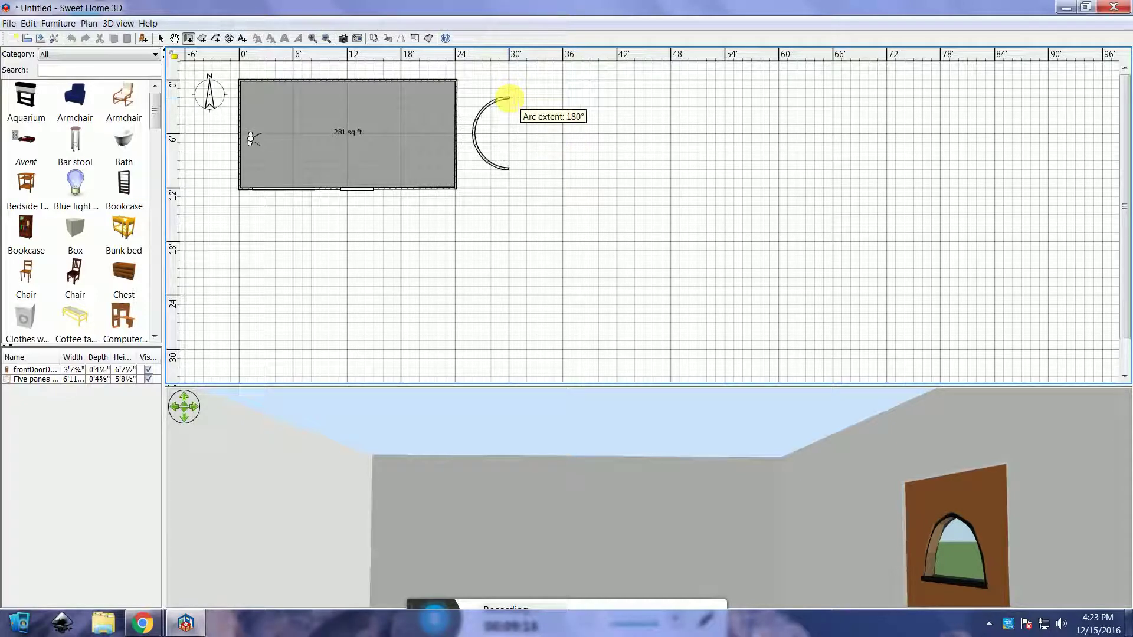
double_click(508, 98)
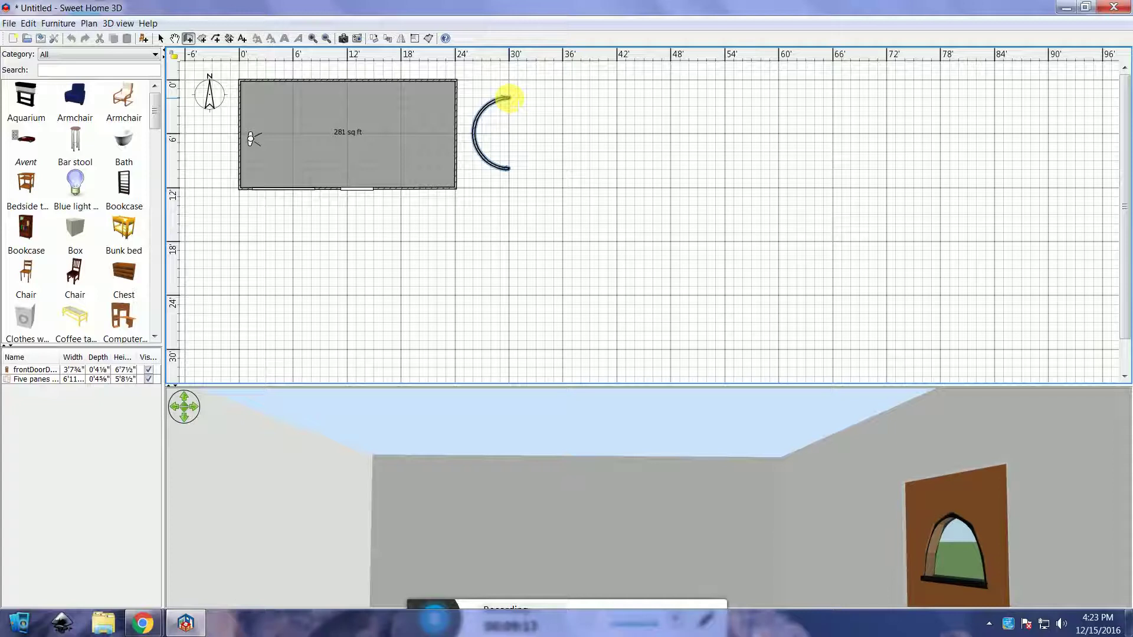
left_click(161, 39)
Check the room's top wall length in its settings, closing without changes.
double_click(311, 85)
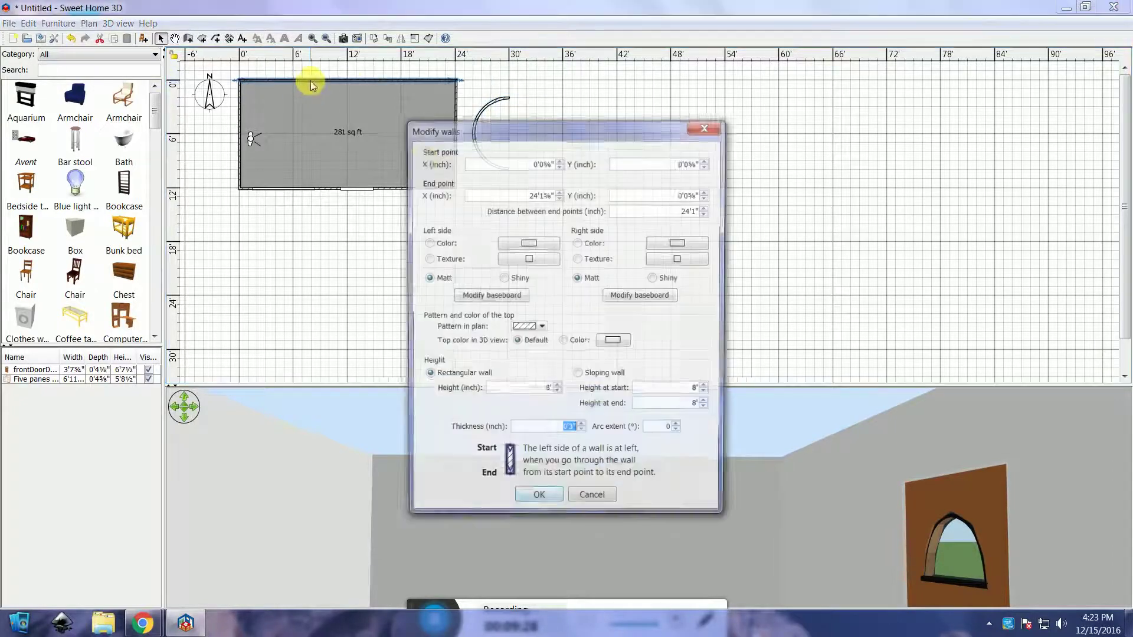
left_click_drag(662, 214, 716, 211)
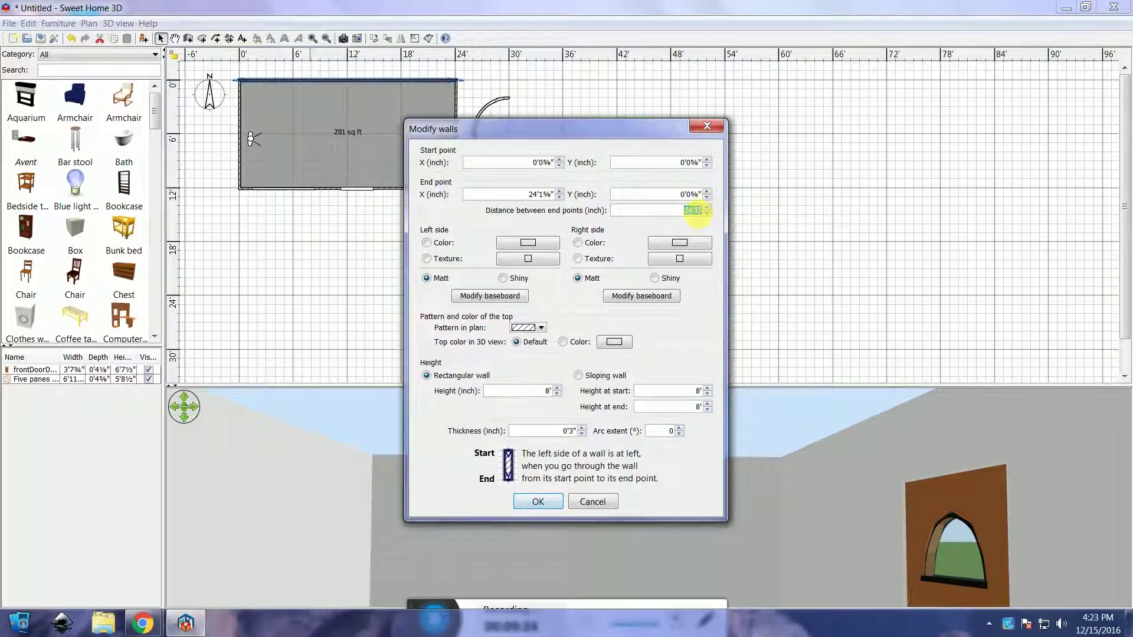
left_click(593, 502)
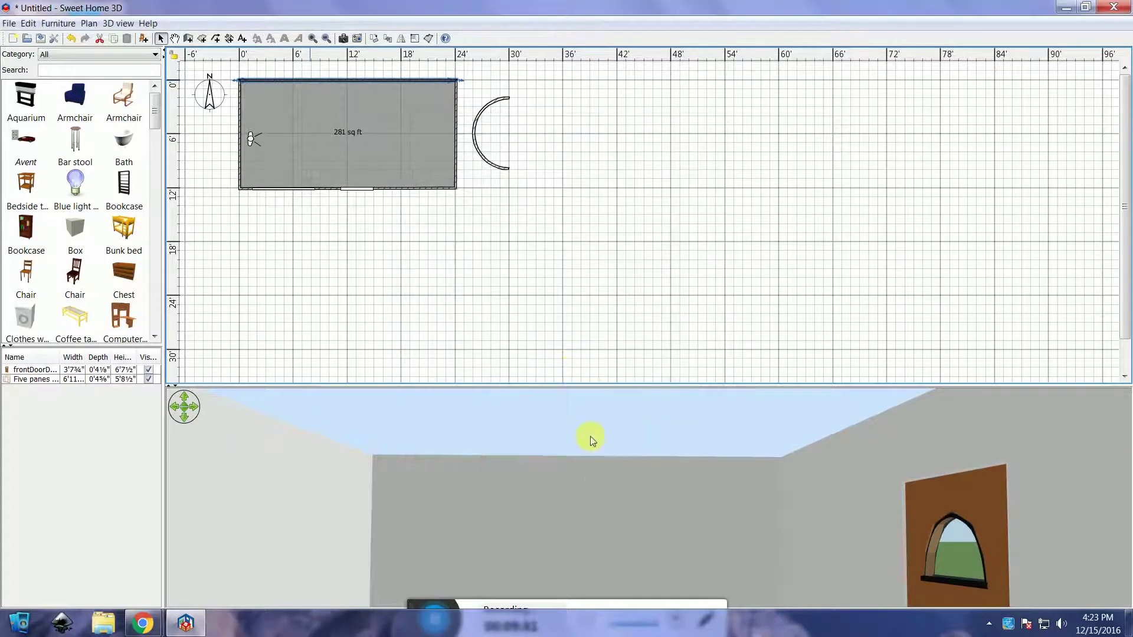
Set the curved wall's height to 24'1" and switch the 3D view to Aerial view.
double_click(472, 141)
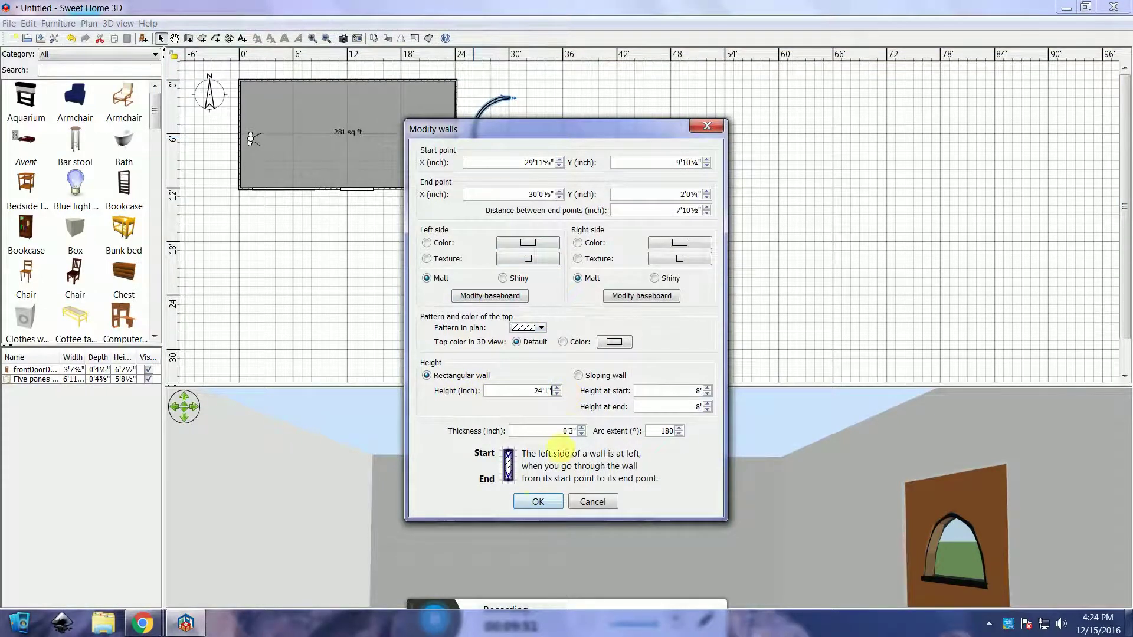
left_click(538, 502)
right_click(586, 439)
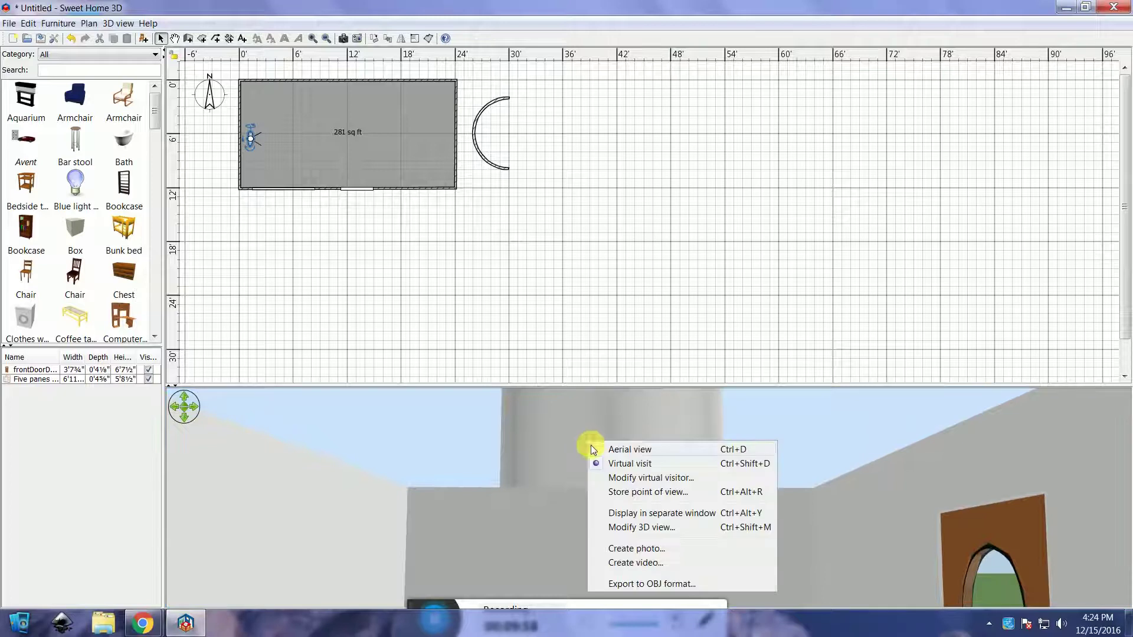
left_click(603, 453)
left_click_drag(654, 469, 500, 523)
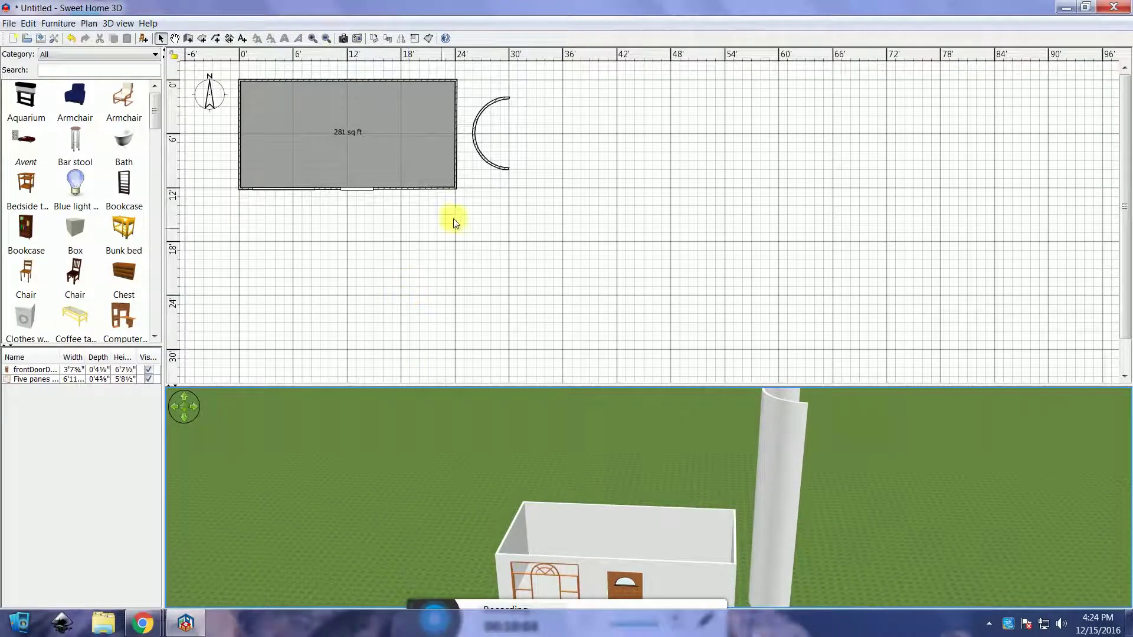
Colour both left and right sides of the curved wall dark red #6F1000.
double_click(475, 131)
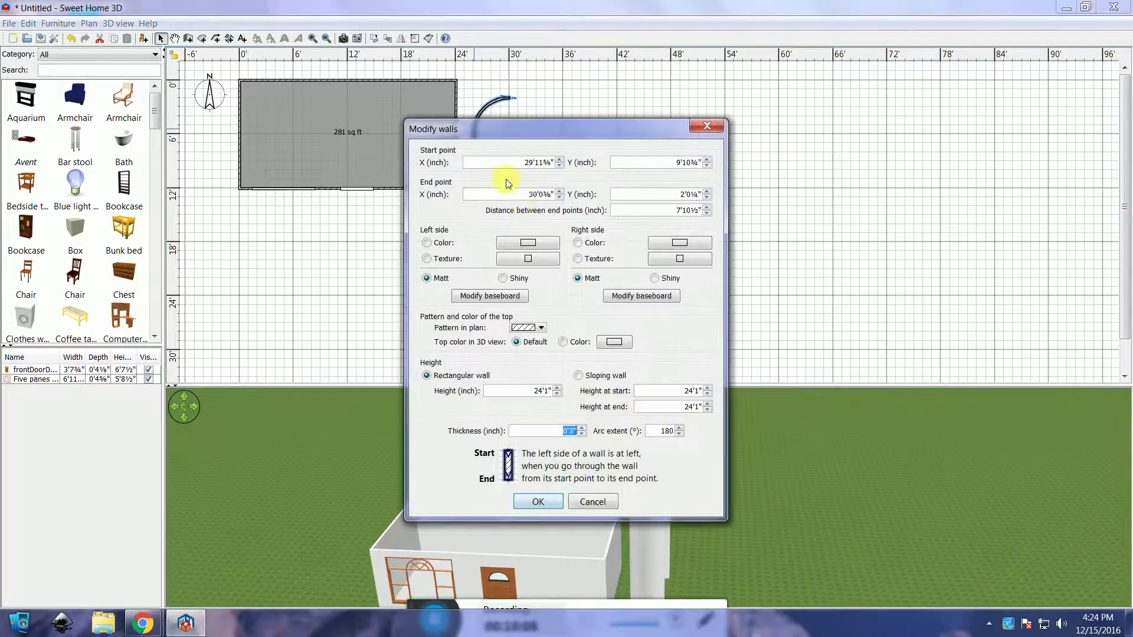
left_click(517, 247)
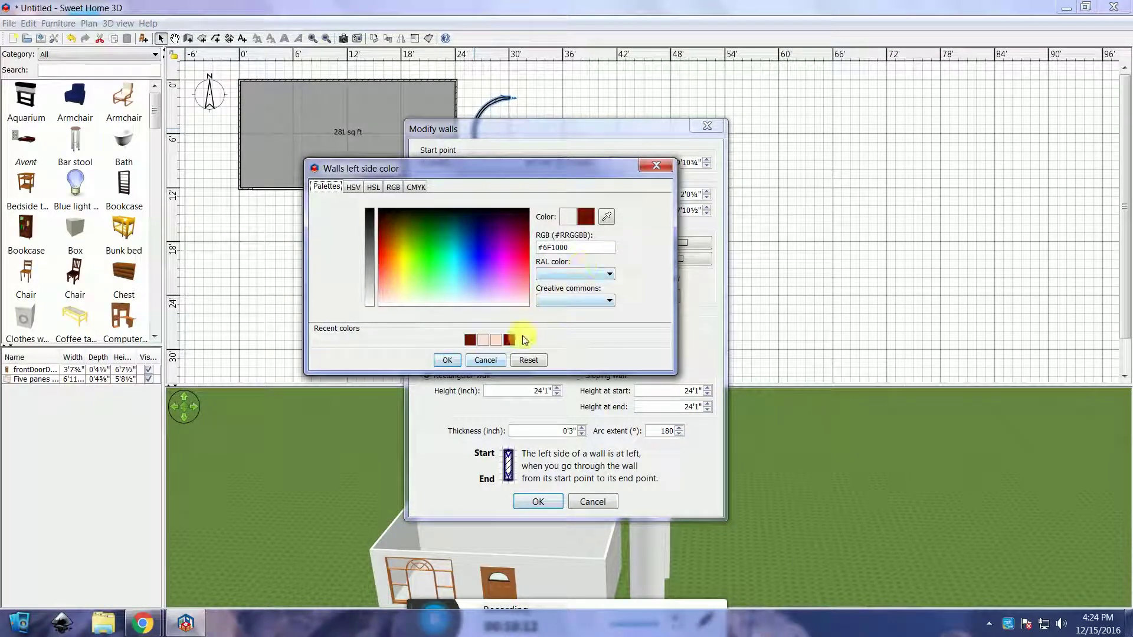
left_click(447, 360)
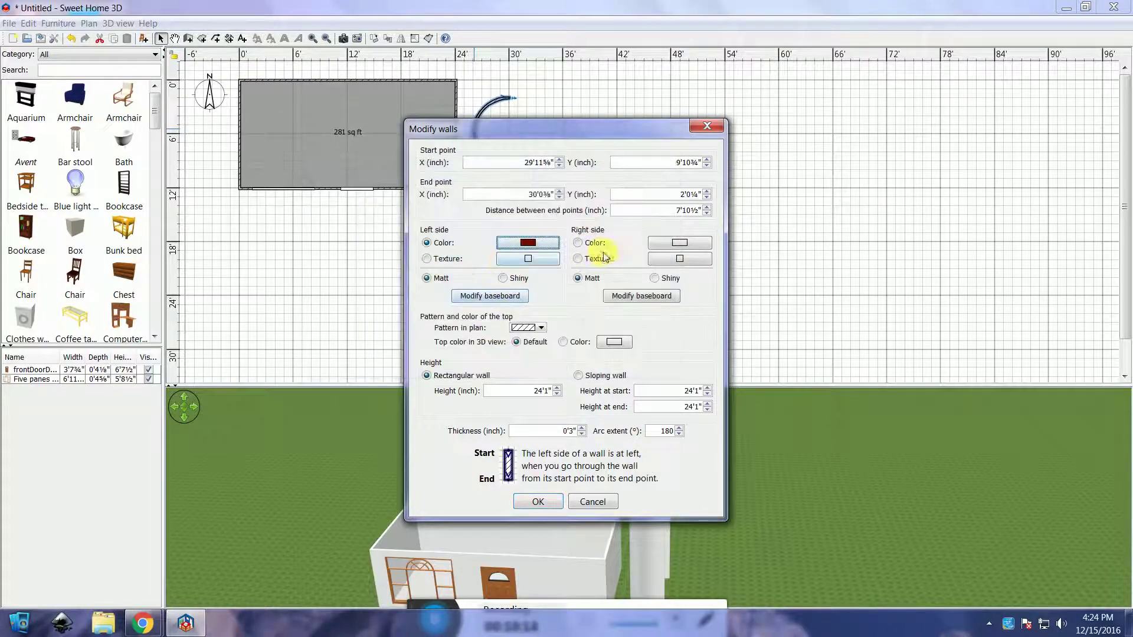
left_click(679, 243)
left_click(621, 340)
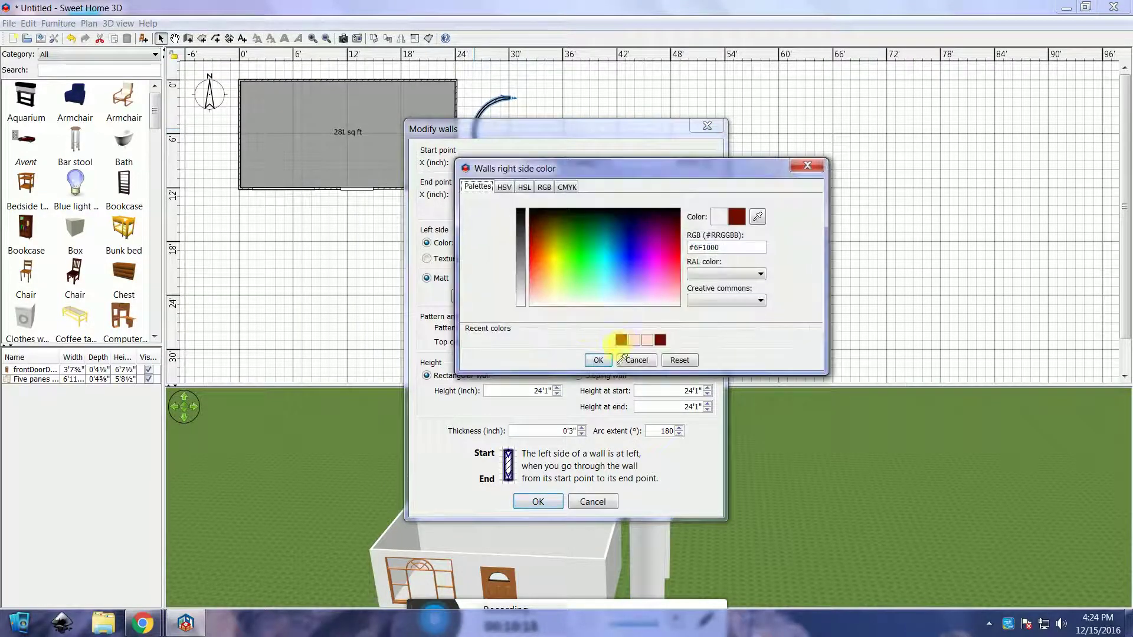
left_click(599, 361)
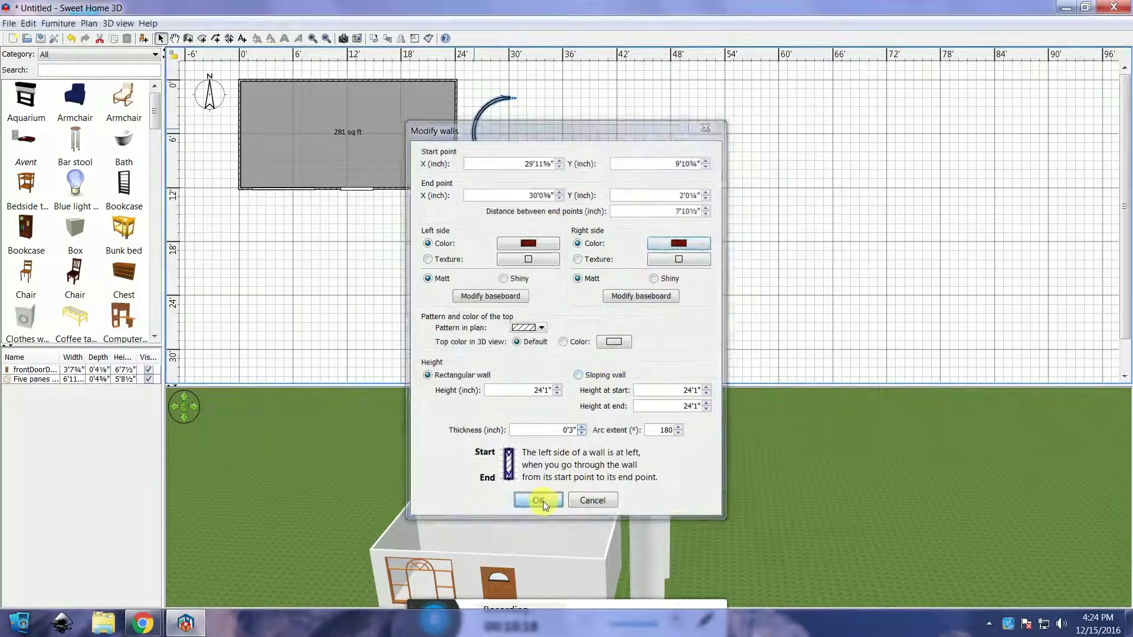
left_click(539, 500)
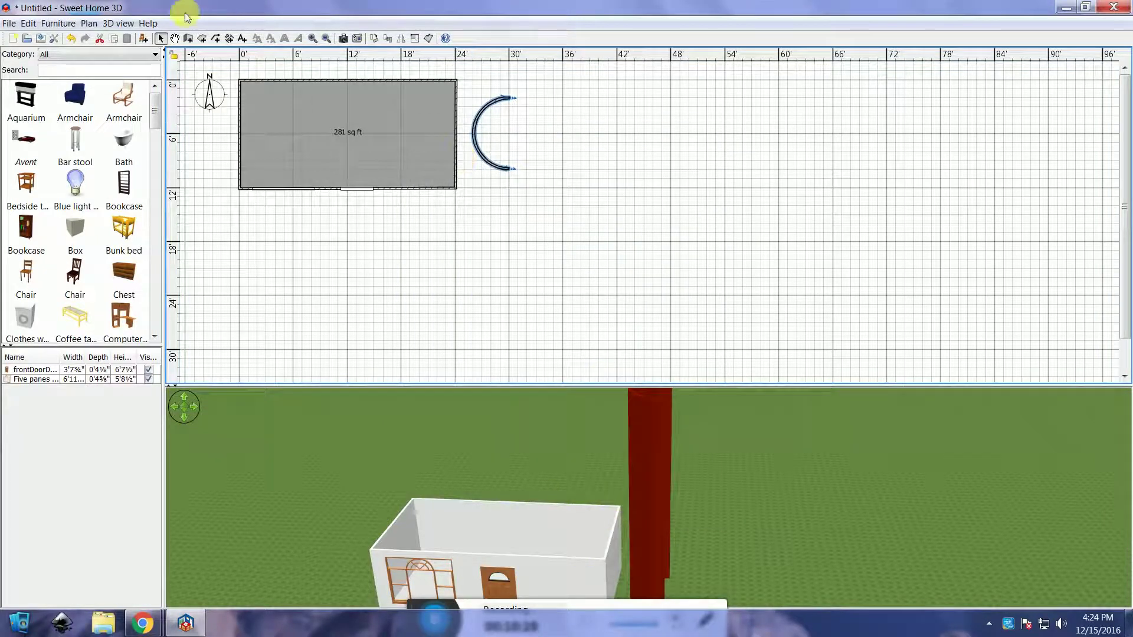
Export the home to OBJ as 'Arched ceiling' in Sweet Home 3d > Models.
left_click(118, 23)
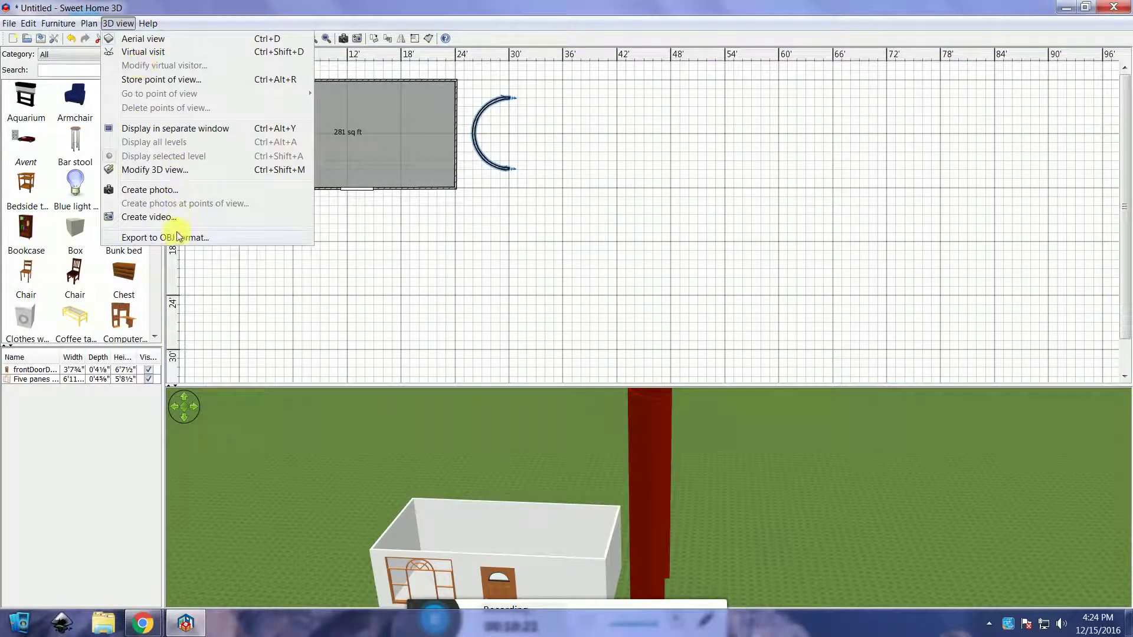
left_click(221, 237)
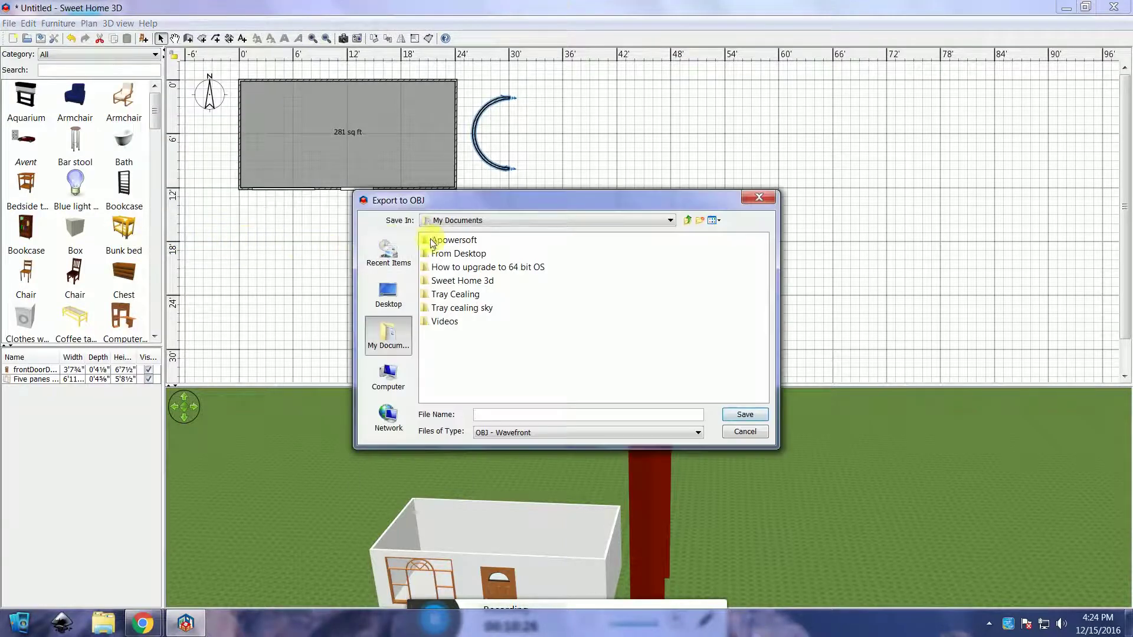
left_click(467, 282)
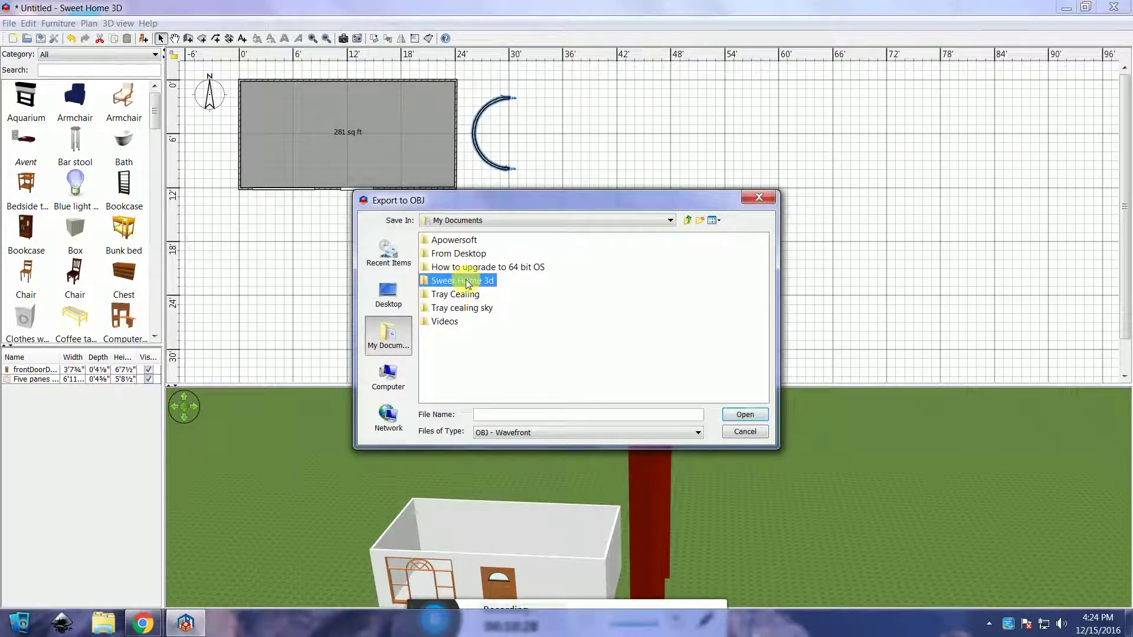
double_click(466, 282)
double_click(431, 240)
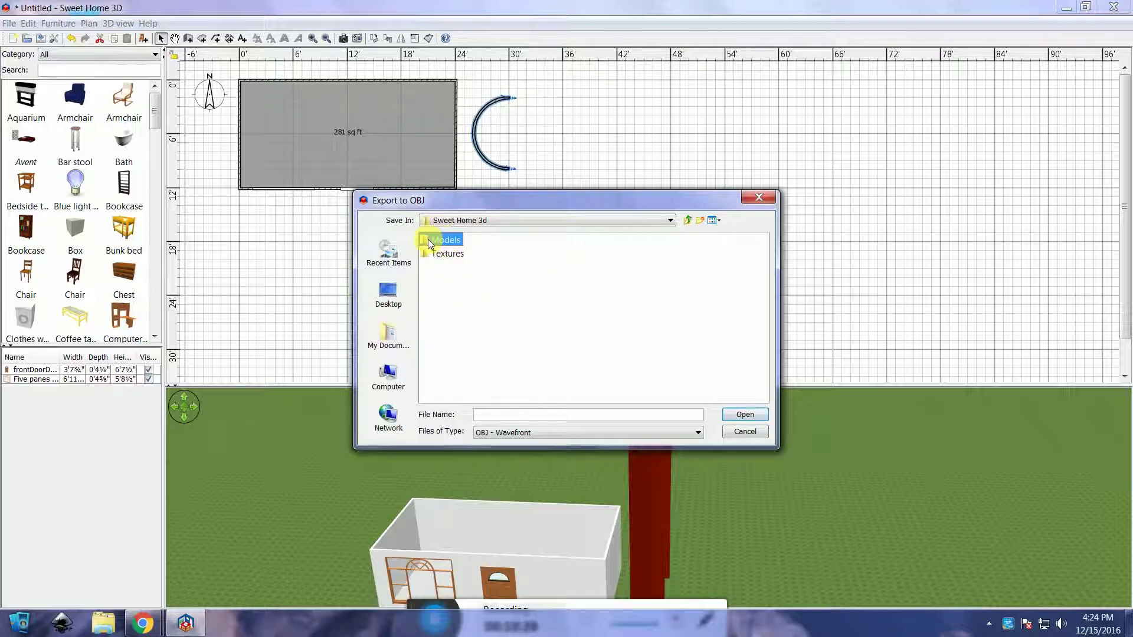
left_click(489, 415)
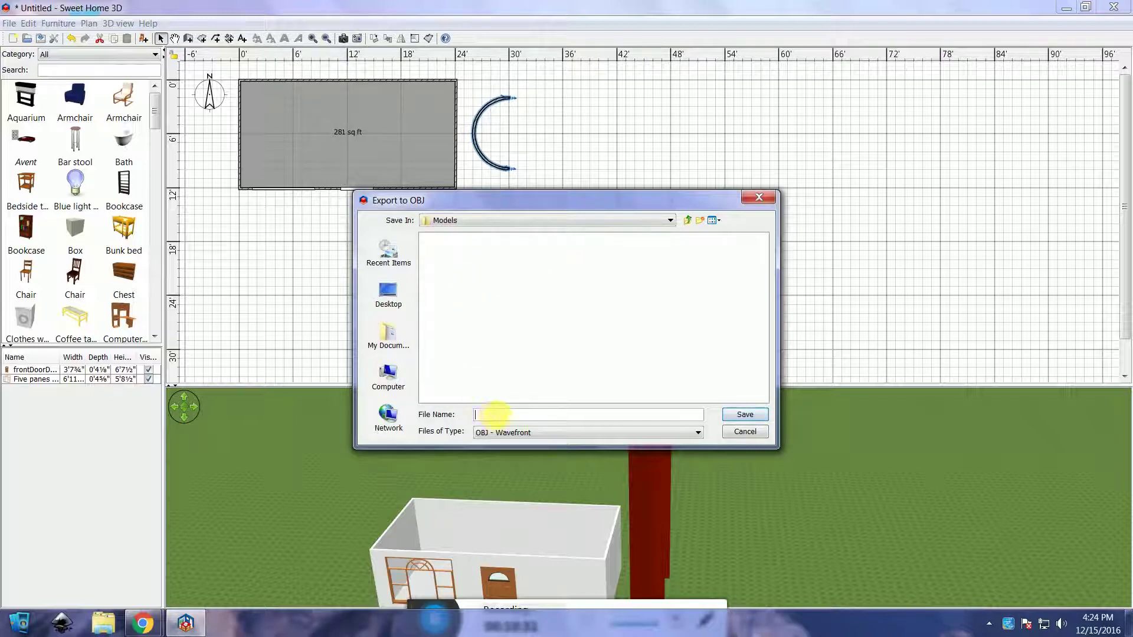
type("Arched ceiling")
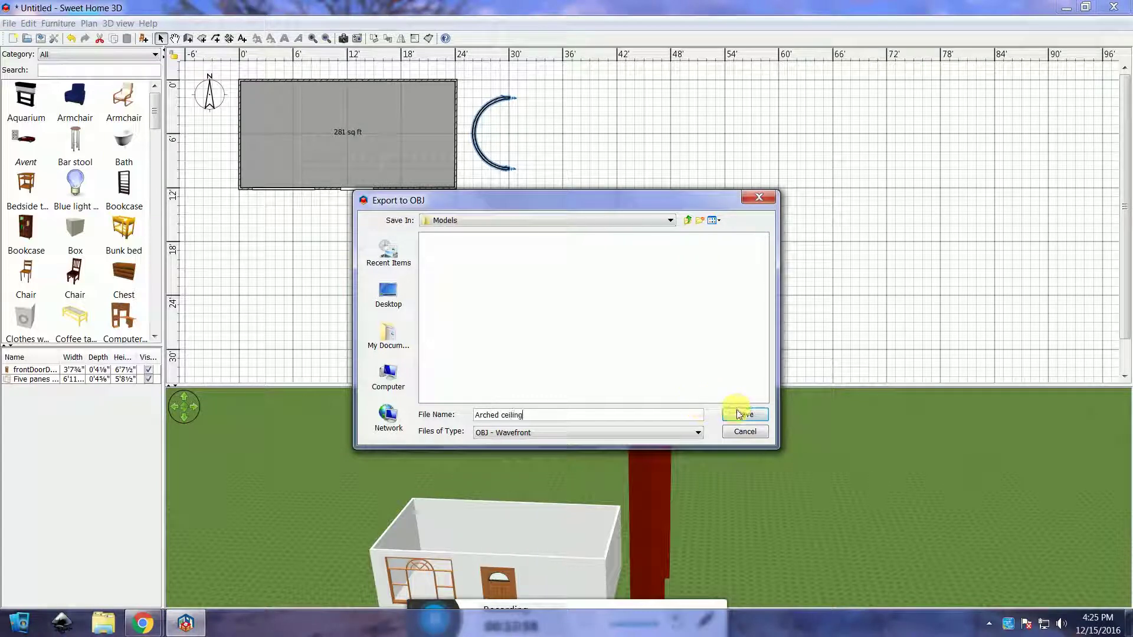
left_click(741, 413)
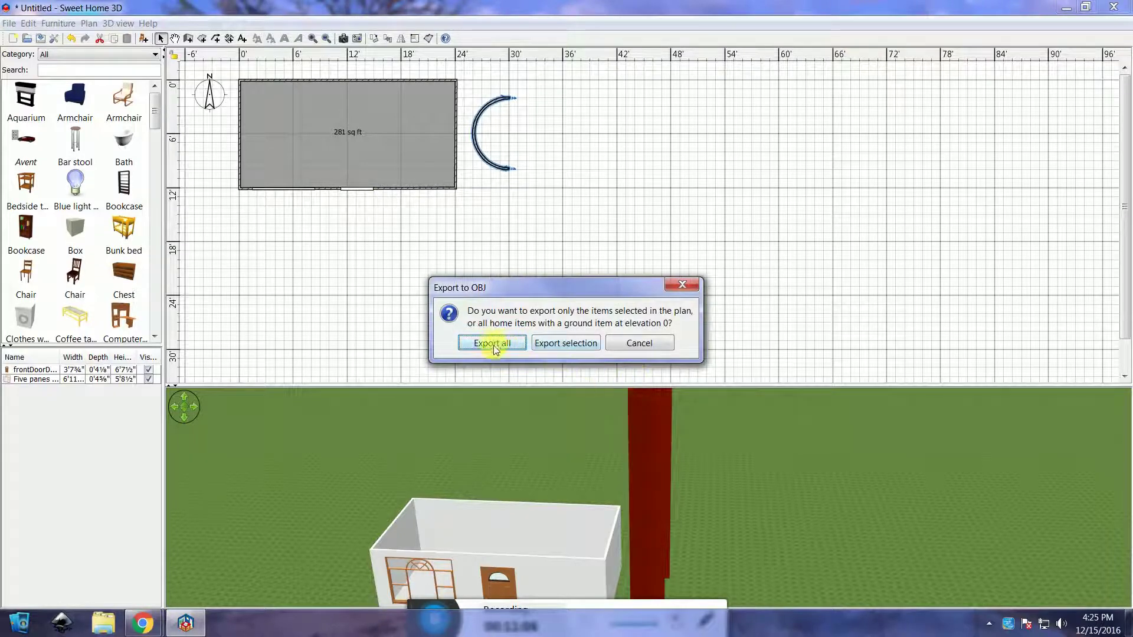
left_click(557, 342)
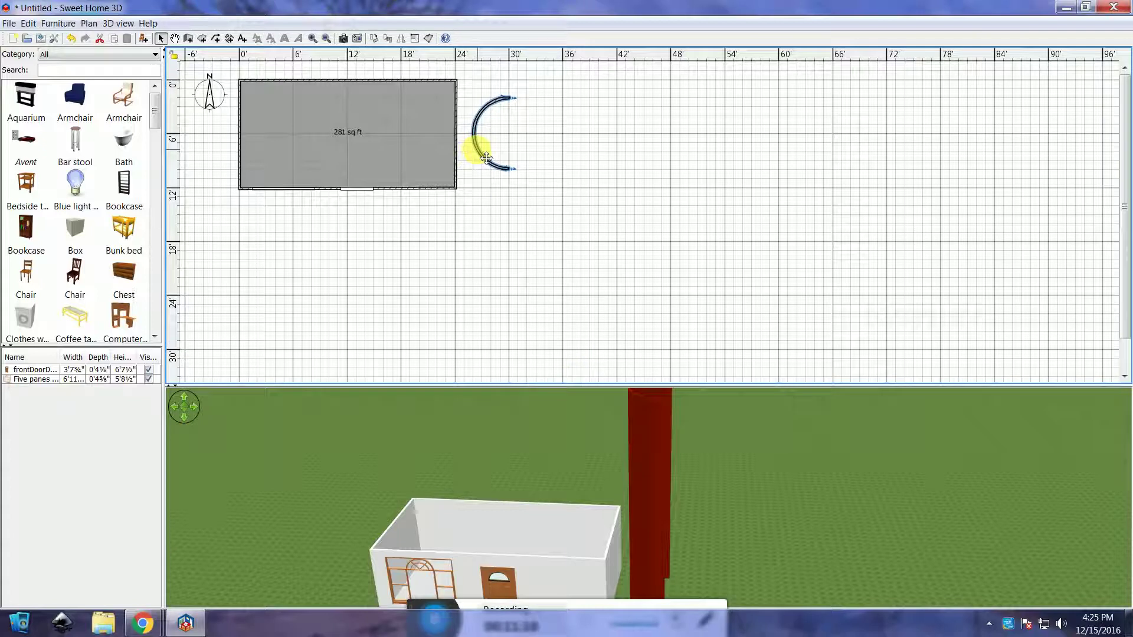
Delete the curved wall from the plan and start the furniture import wizard.
key("Delete")
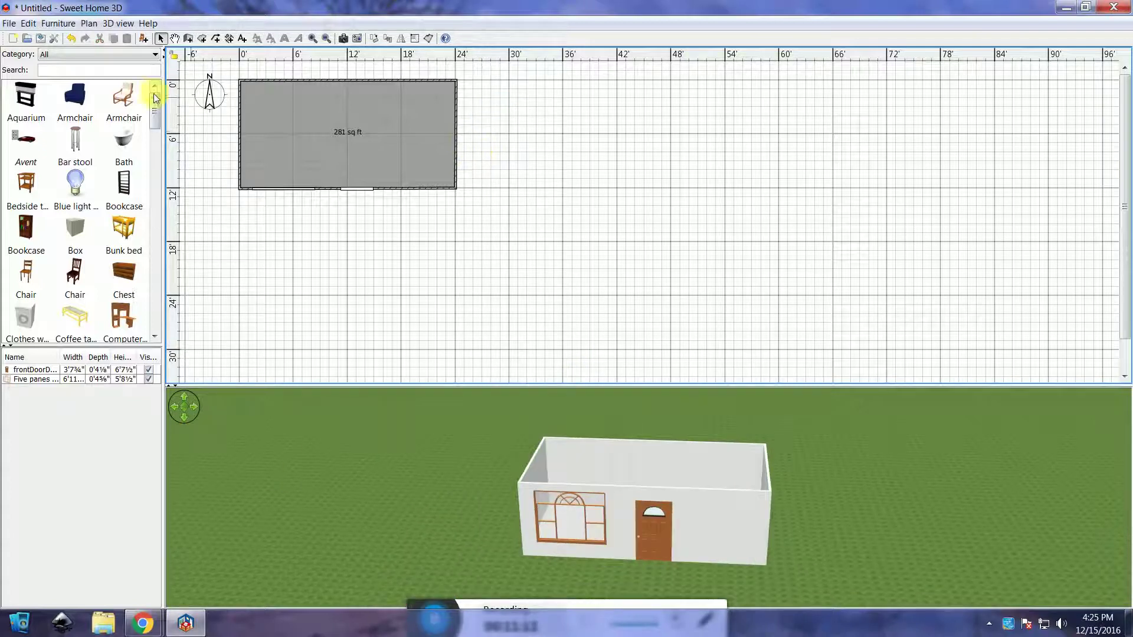
left_click(61, 25)
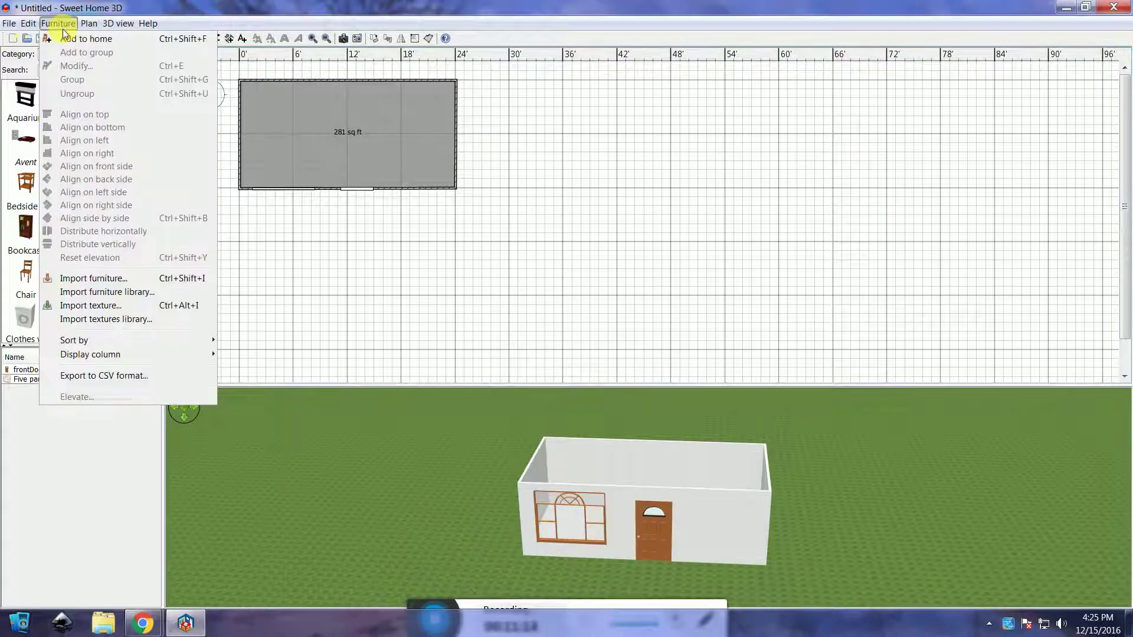
left_click(110, 279)
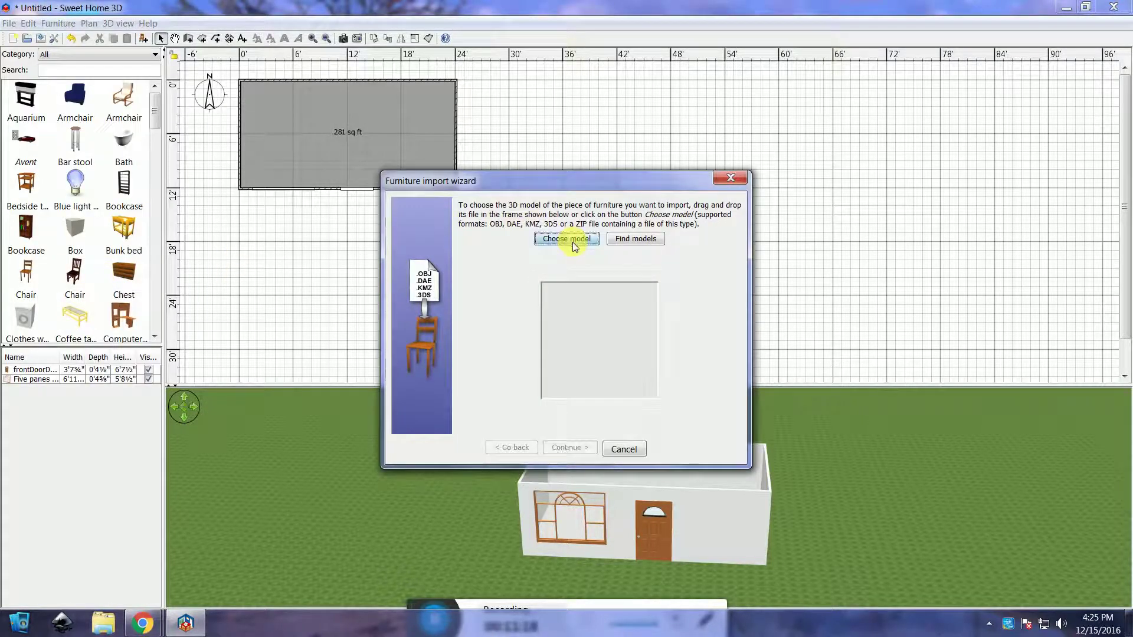
Load Arched ceiling.obj from Sweet Home 3d > Models and continue to orientation.
left_click(573, 242)
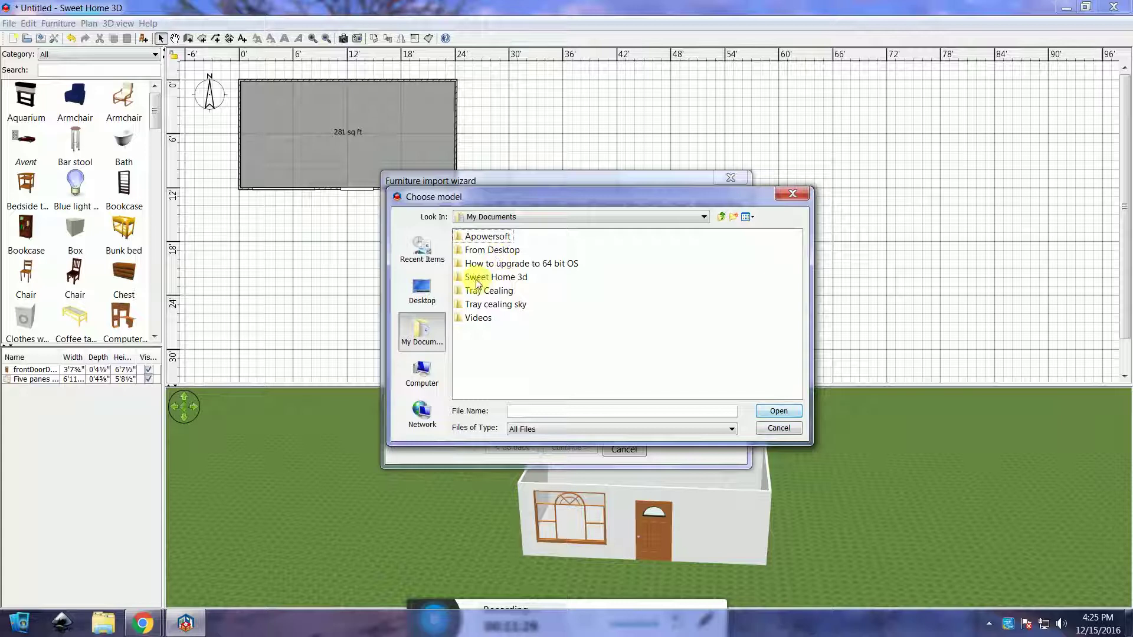
double_click(454, 278)
left_click(463, 237)
double_click(462, 237)
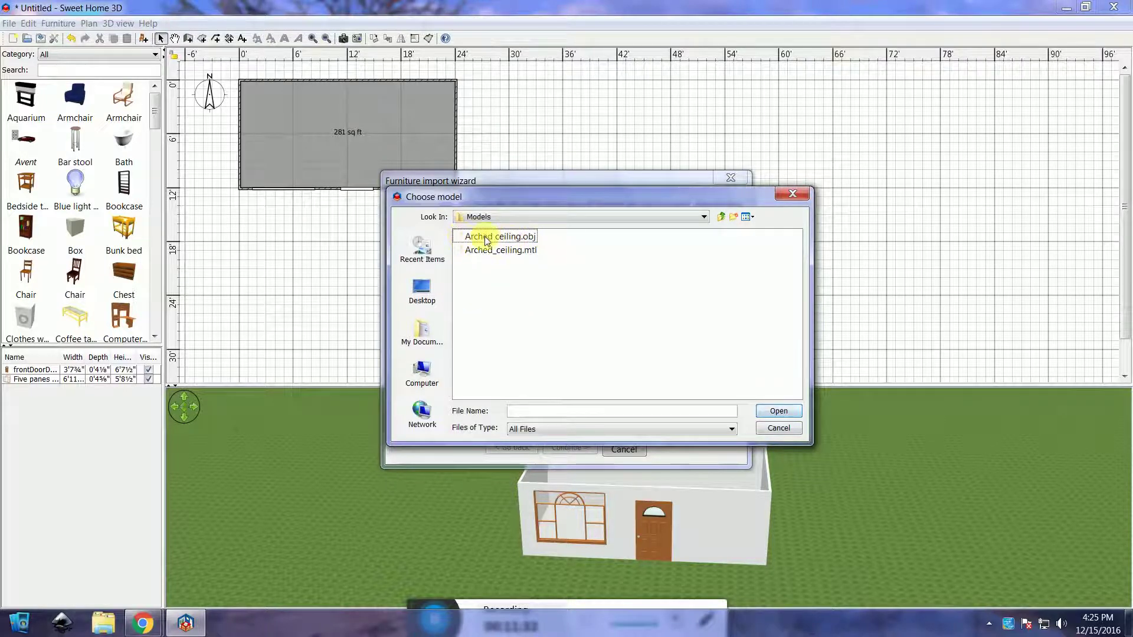
left_click(485, 236)
left_click(770, 415)
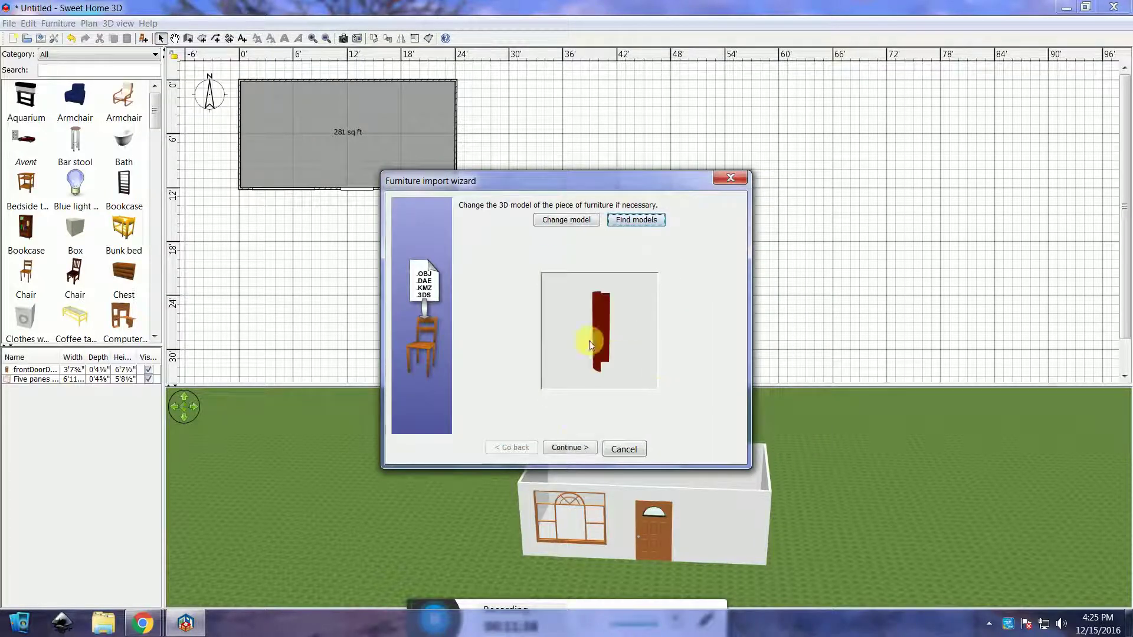
left_click(576, 448)
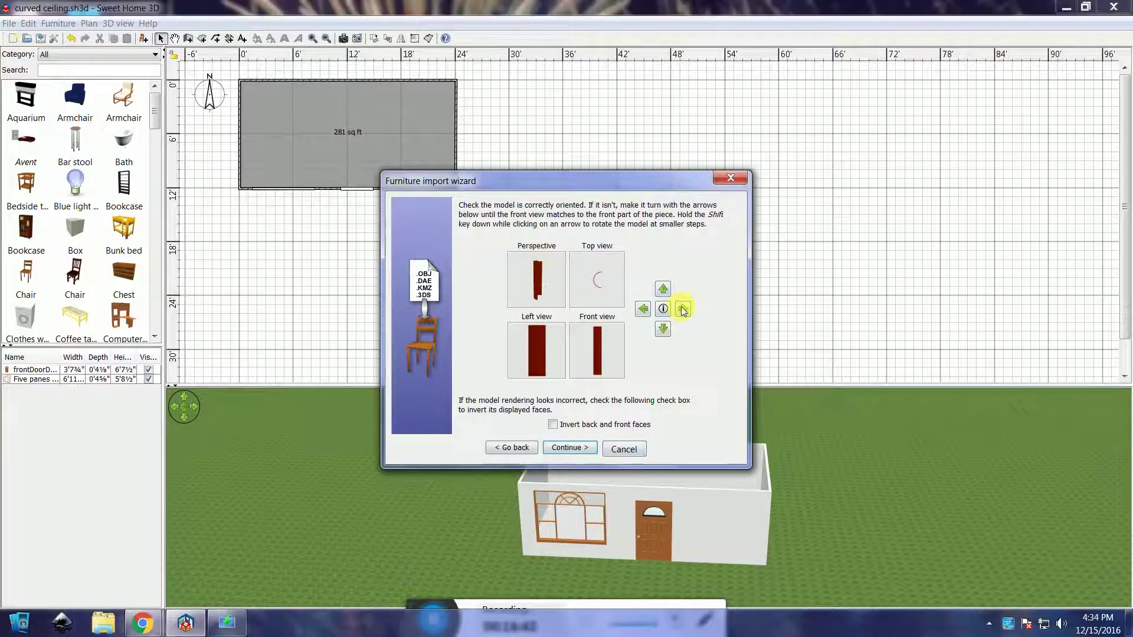
Reorient the model by rotating it 90° sideways and tipping it horizontally.
left_click(683, 310)
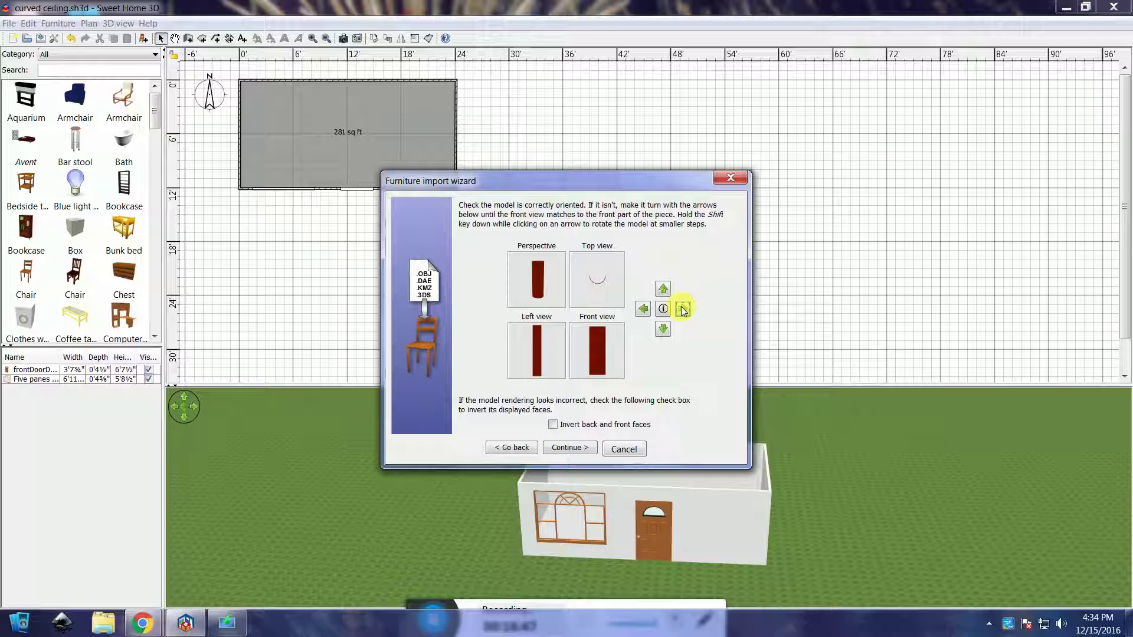
left_click(663, 288)
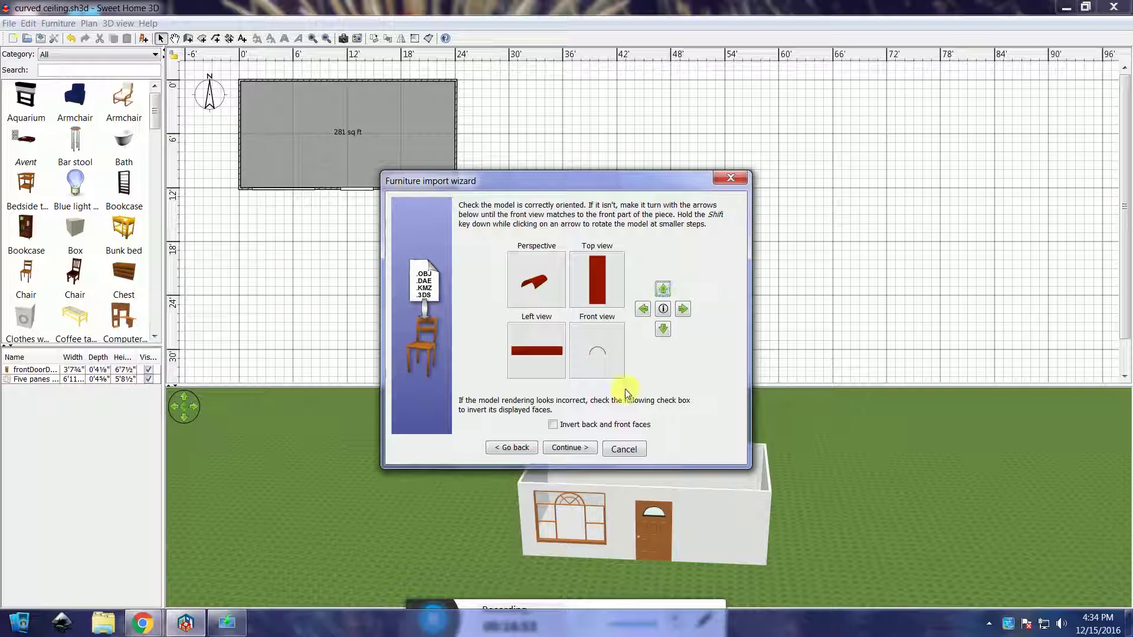
left_click(575, 446)
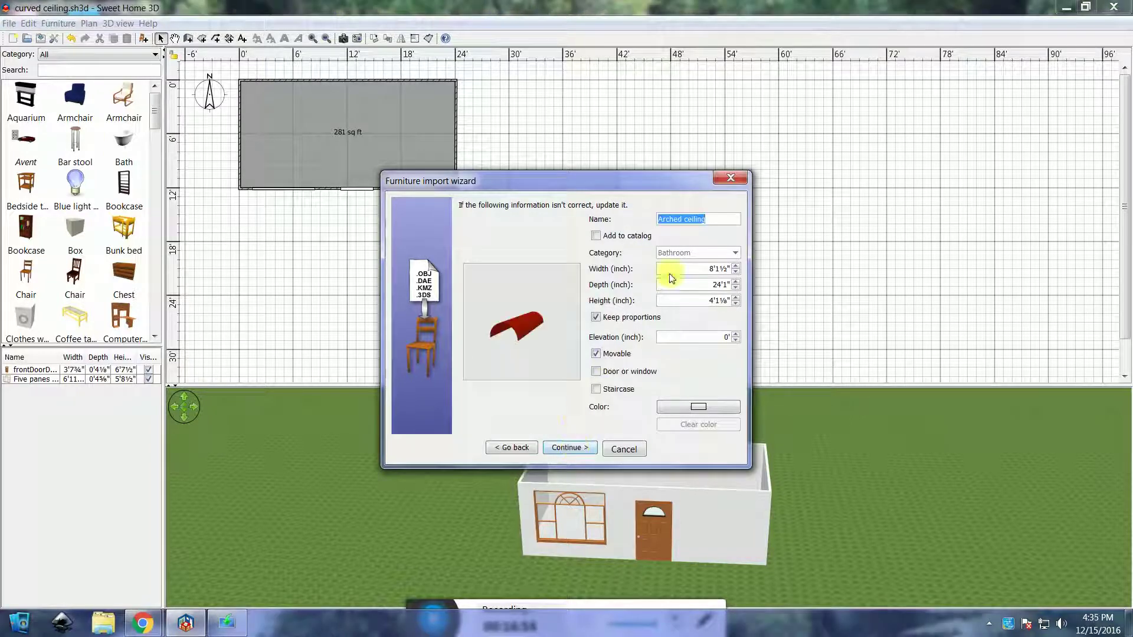
Add the arched ceiling to the catalog under Miscellaneous and finish the import.
left_click(596, 236)
left_click(735, 253)
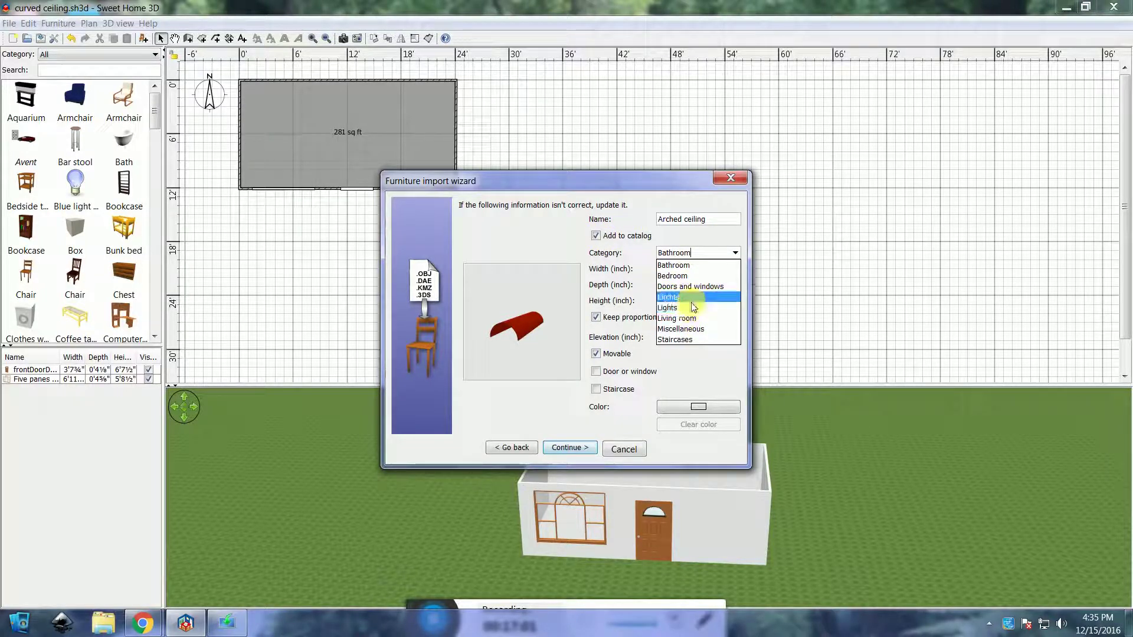
left_click(694, 329)
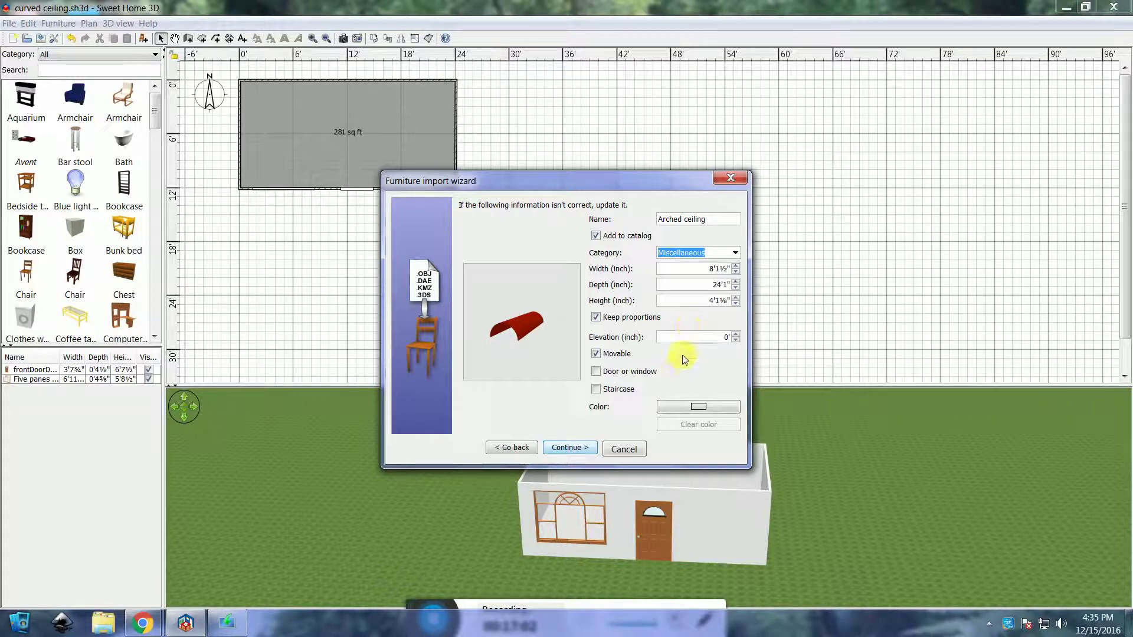
left_click(585, 446)
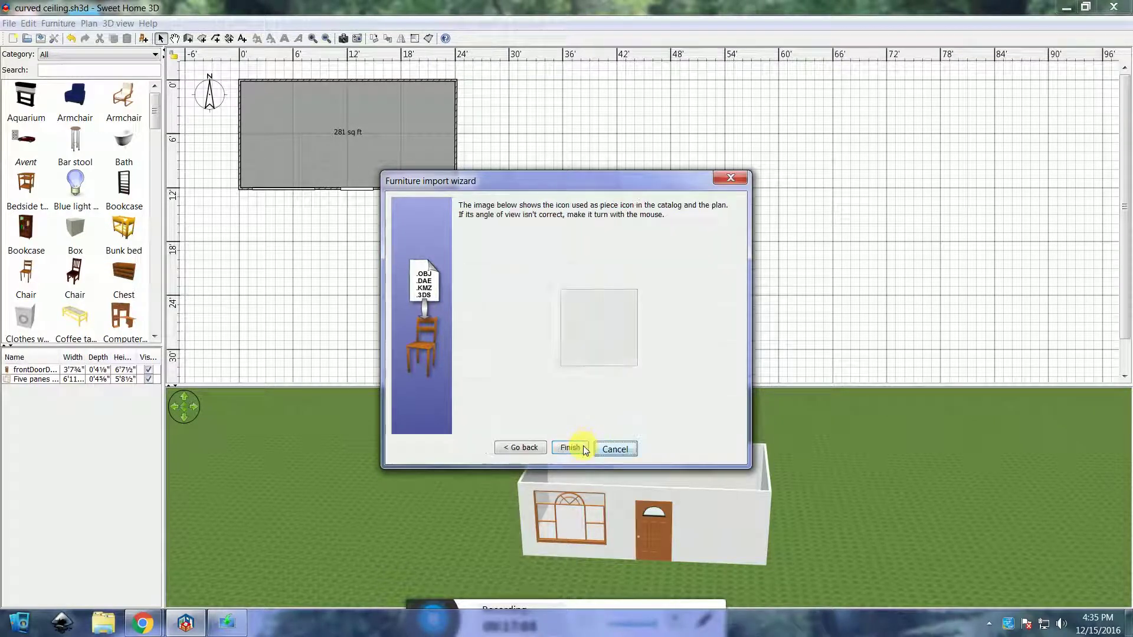
left_click(577, 447)
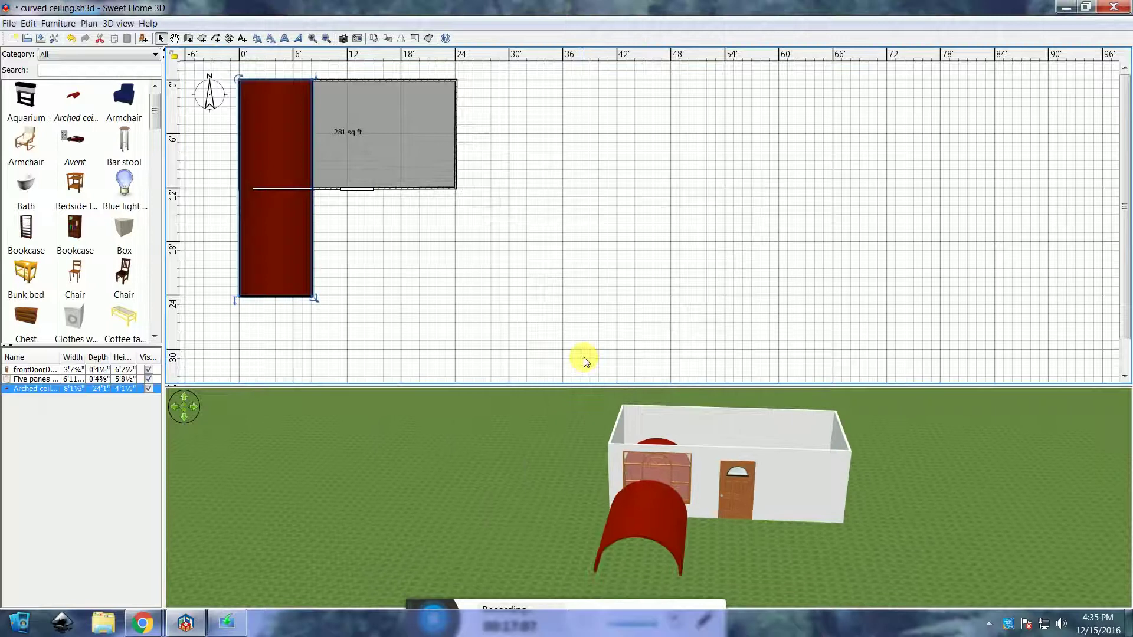
Turn the arched ceiling to 90°, move it over the room, and raise its elevation.
left_click_drag(238, 78, 323, 189)
double_click(323, 188)
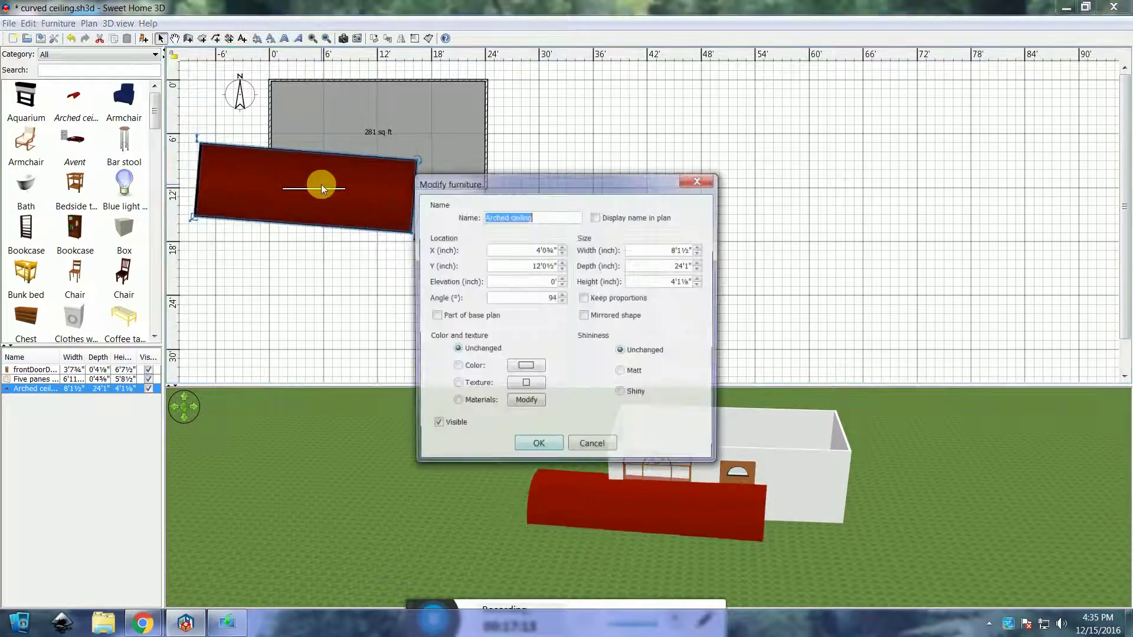
left_click(545, 298)
type("90")
key("Return")
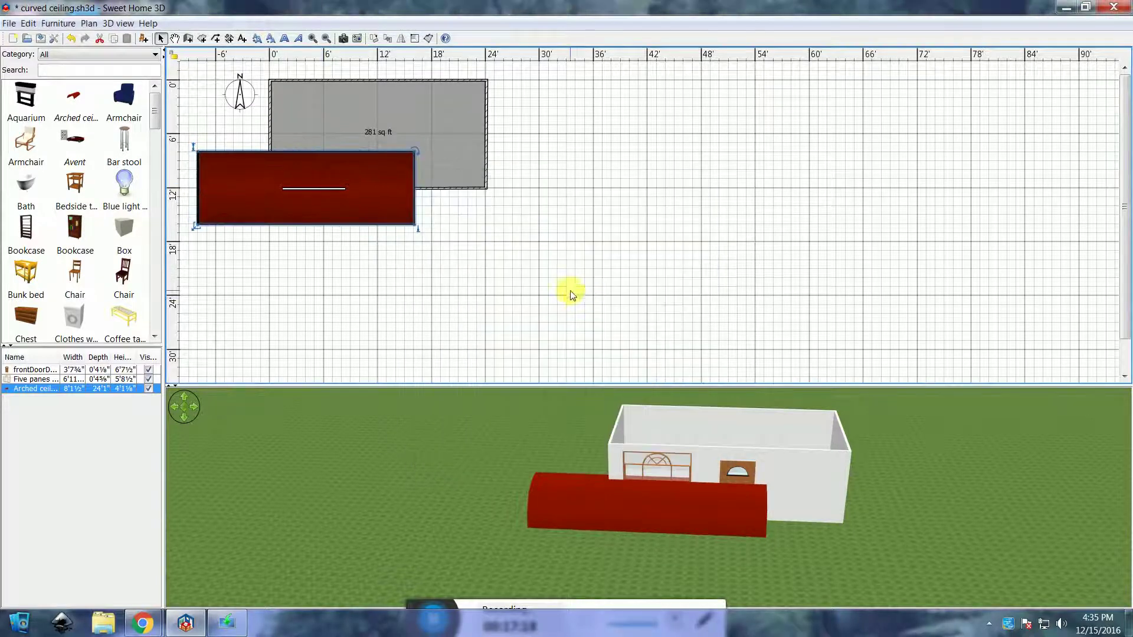
left_click_drag(318, 196, 382, 137)
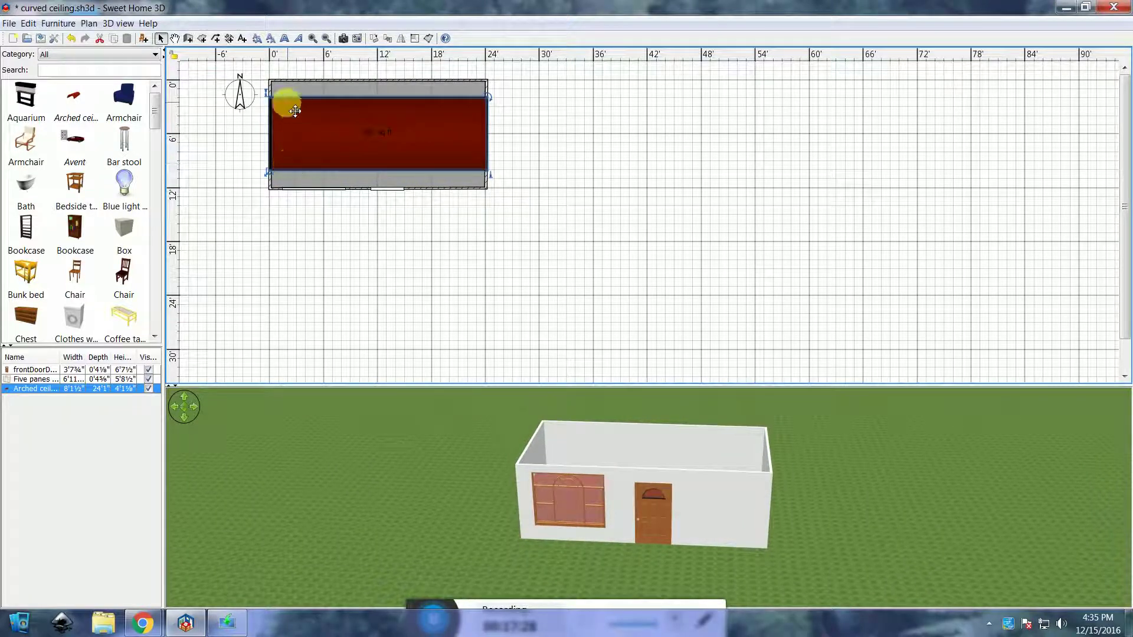
left_click_drag(495, 178, 481, 109)
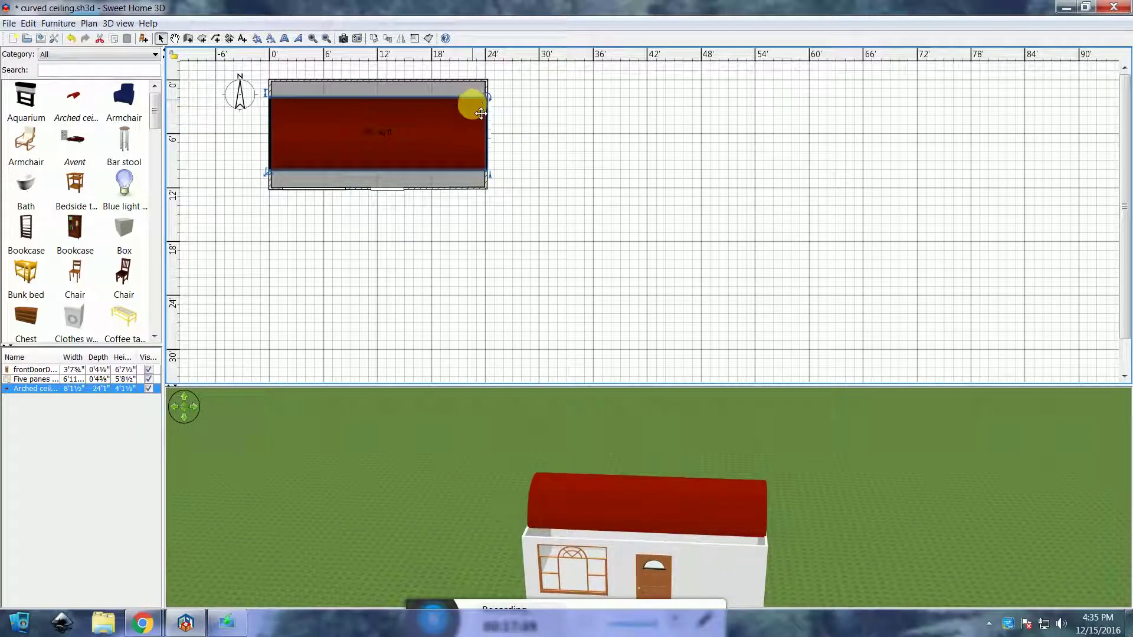
Switch the 3D view to Virtual visit to see the ceiling from inside.
left_click(589, 512)
left_click_drag(592, 544, 685, 510)
right_click(677, 517)
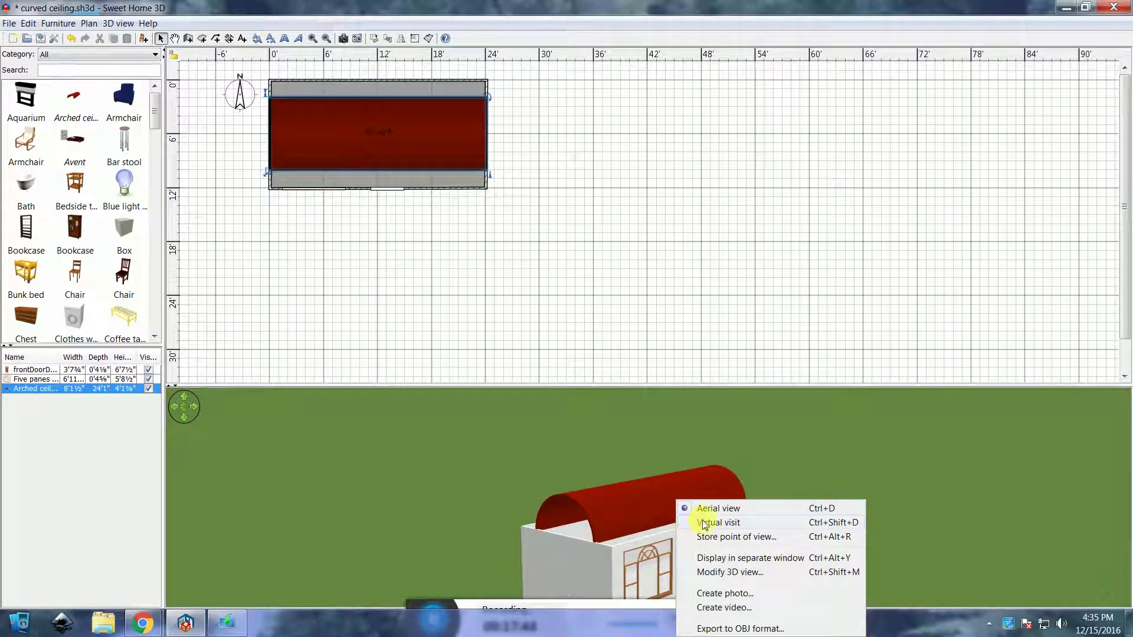
left_click(704, 523)
left_click(506, 430)
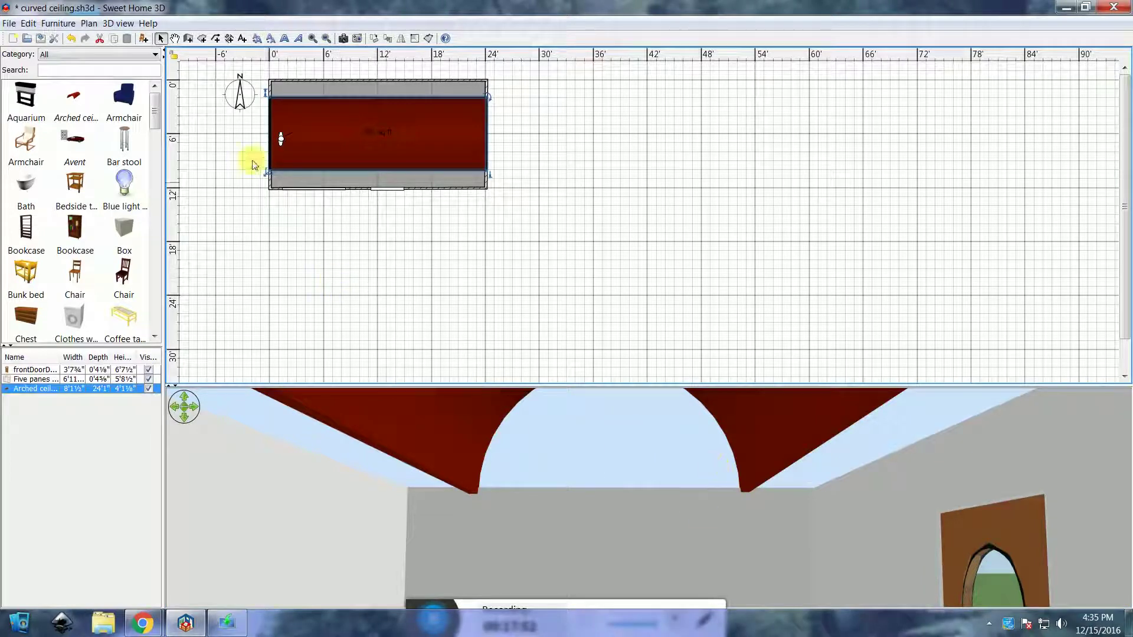
Add Level 1 above the room from the Plan menu.
left_click(90, 25)
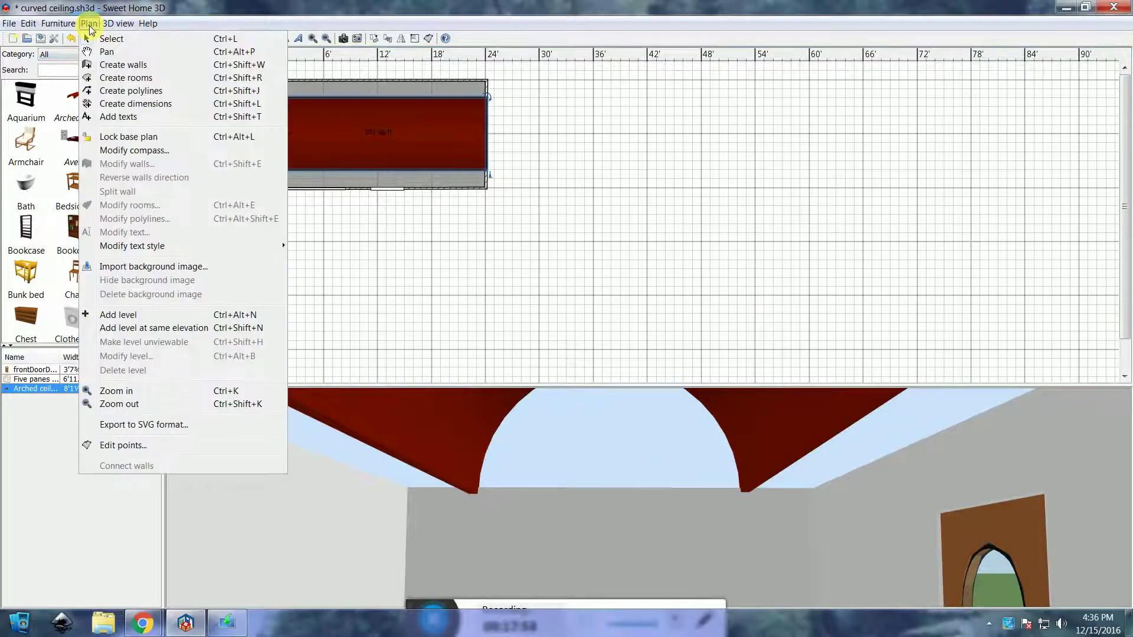
left_click(121, 316)
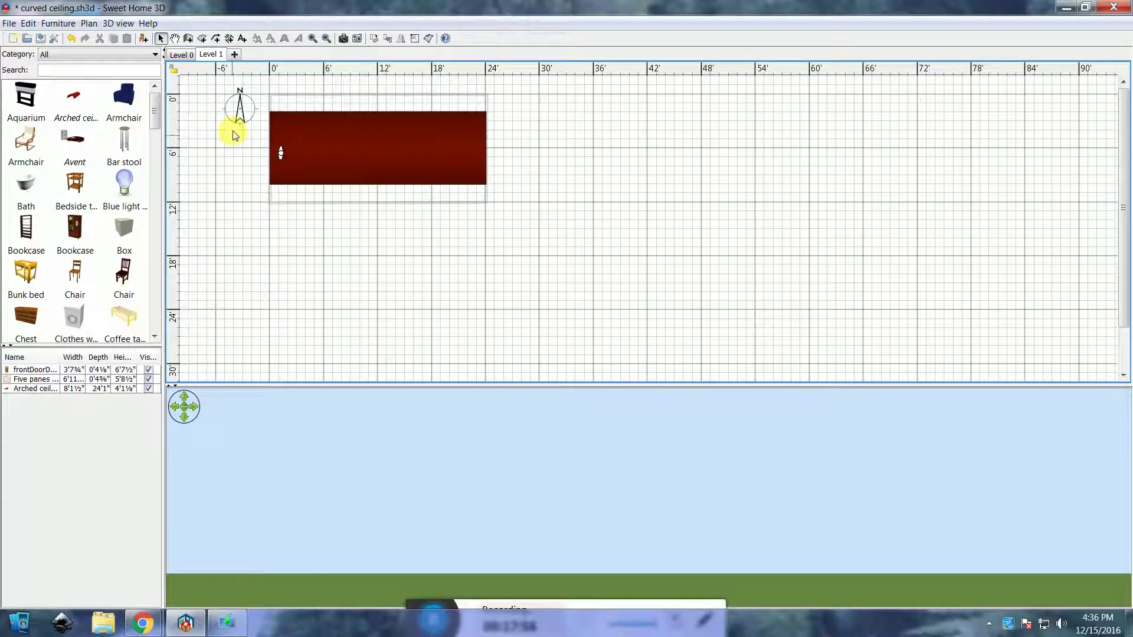
Draw four walls around the room's corners on Level 1, then return to Level 0.
left_click(189, 39)
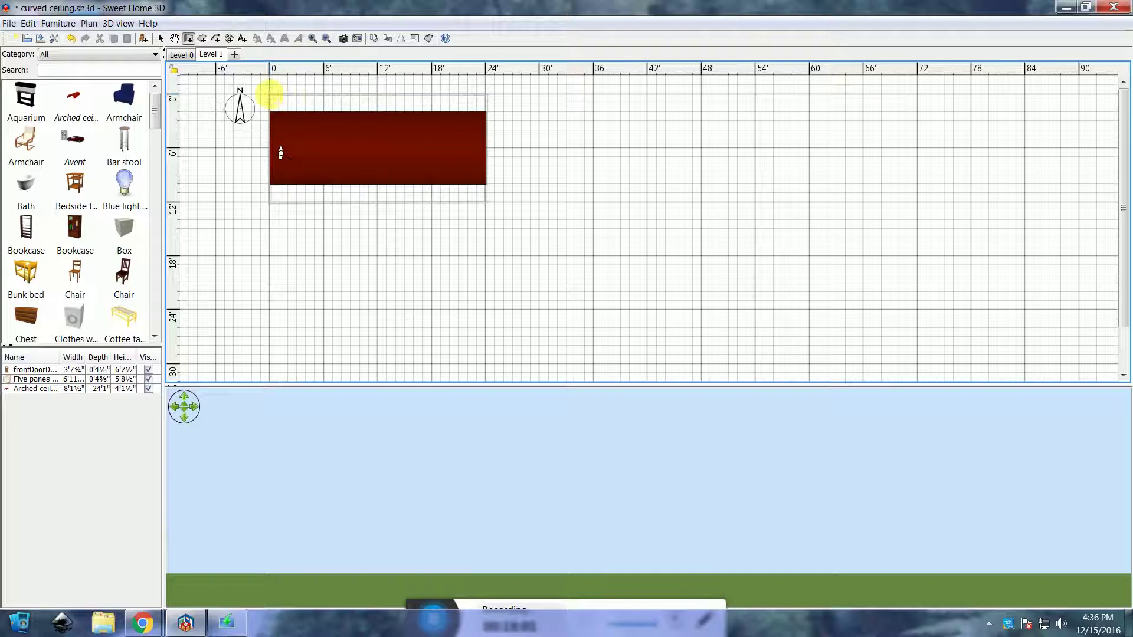
left_click(269, 94)
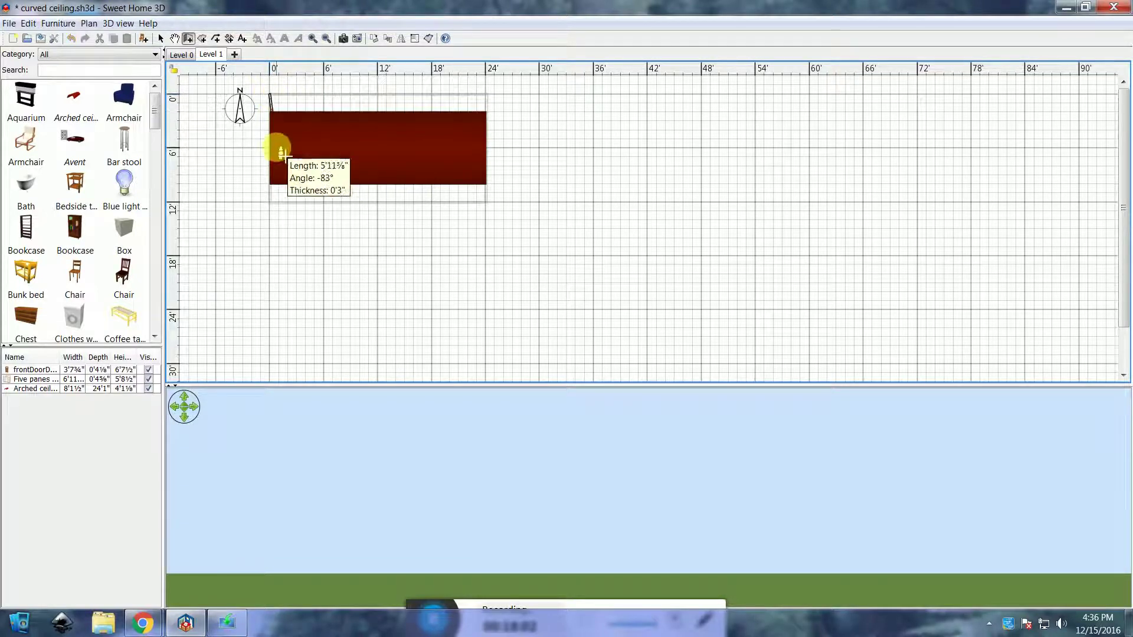
left_click(269, 201)
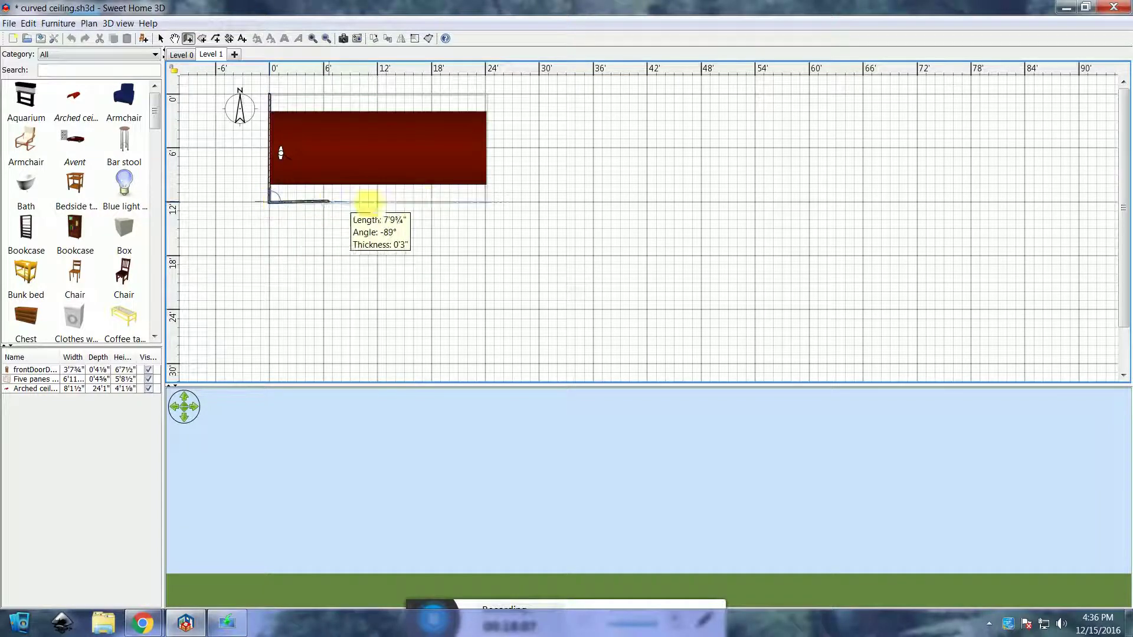
left_click(487, 203)
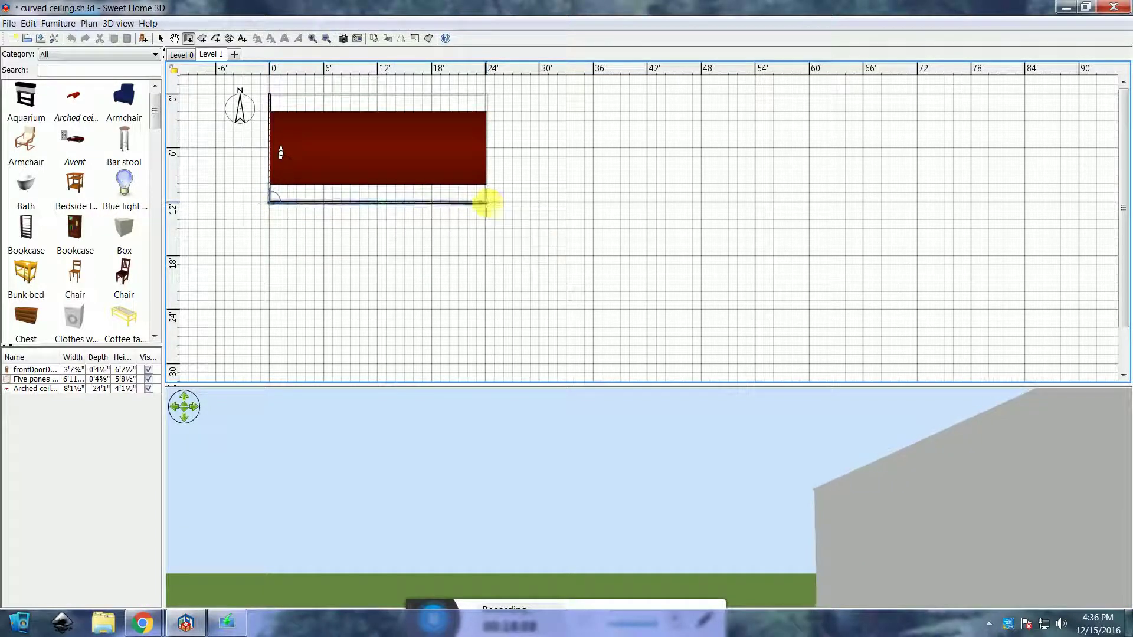
left_click(486, 94)
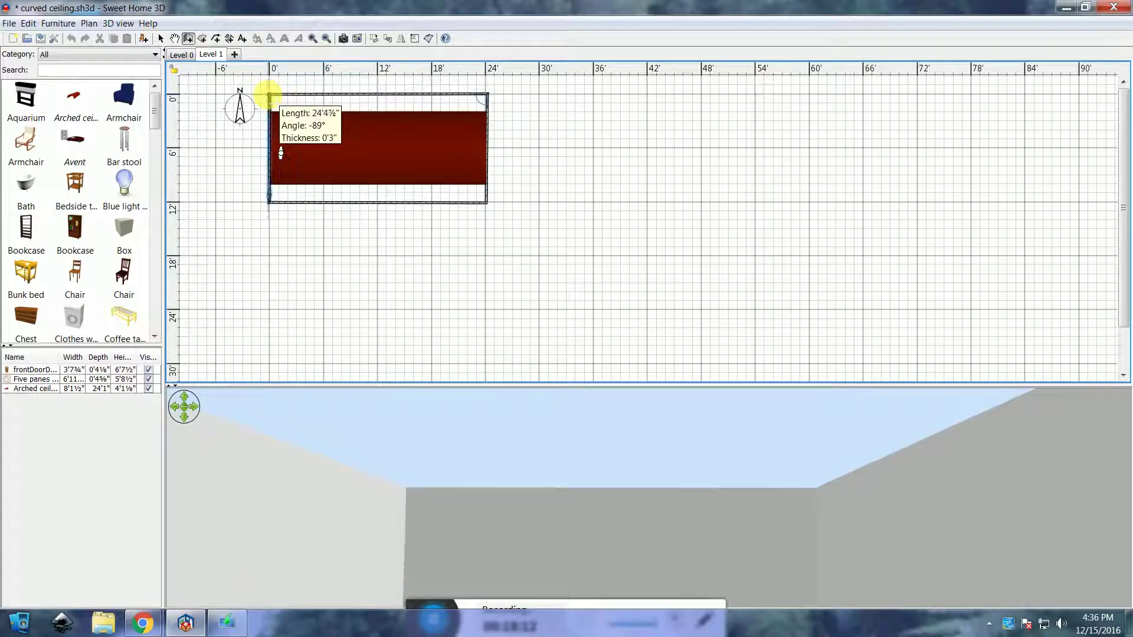
double_click(268, 94)
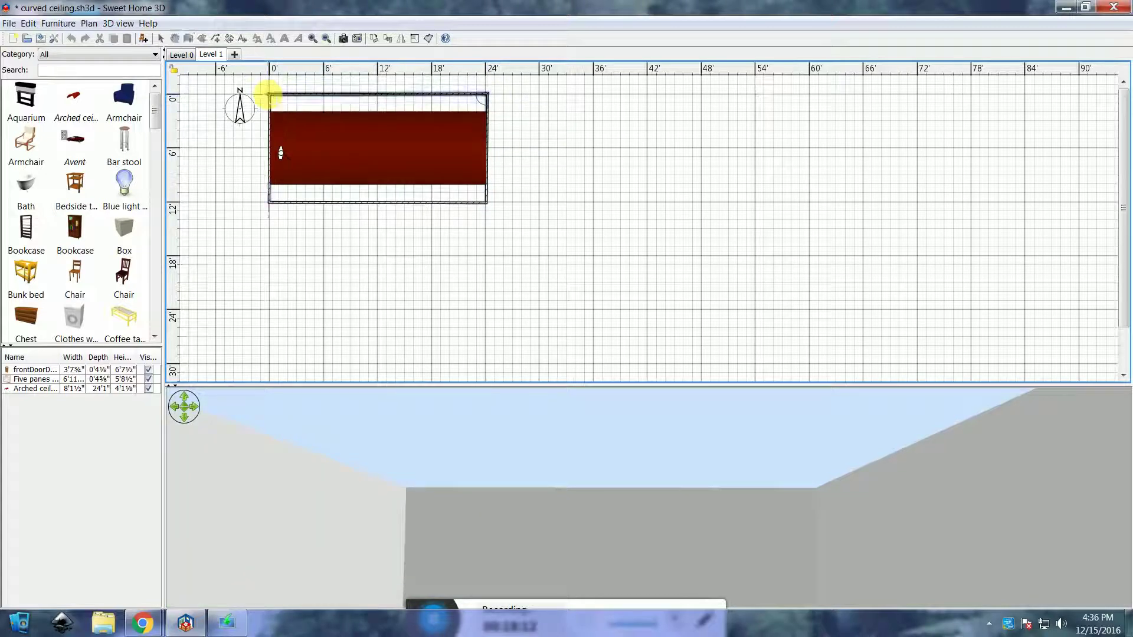
right_click(400, 441)
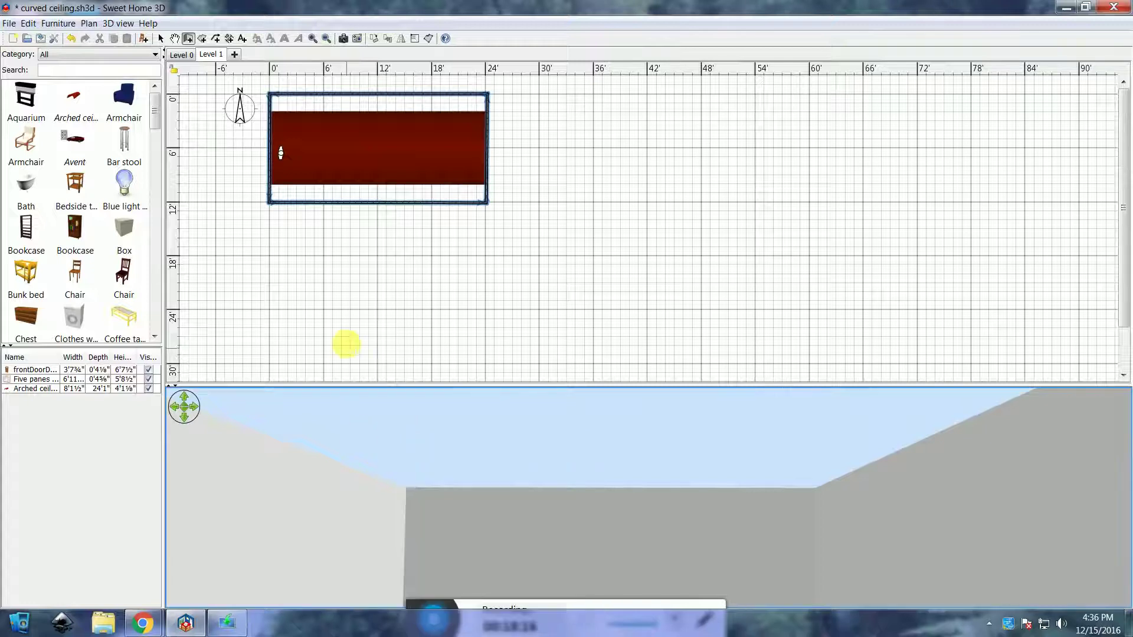
left_click(184, 55)
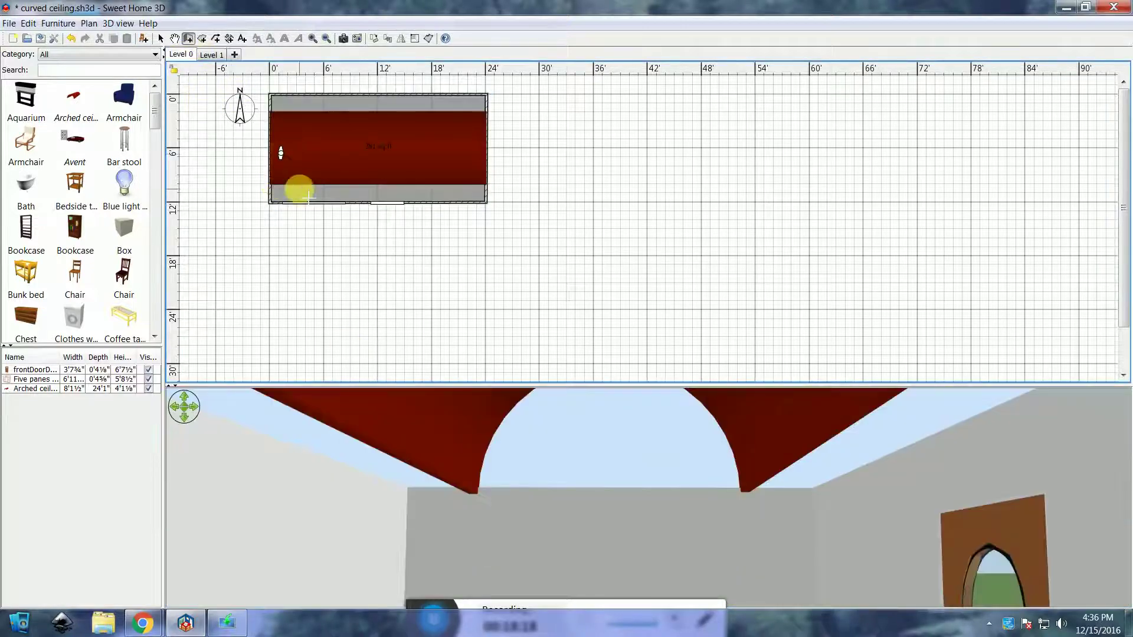
Enable Display all levels so Level 1's walls rise above the arched ceiling.
right_click(413, 463)
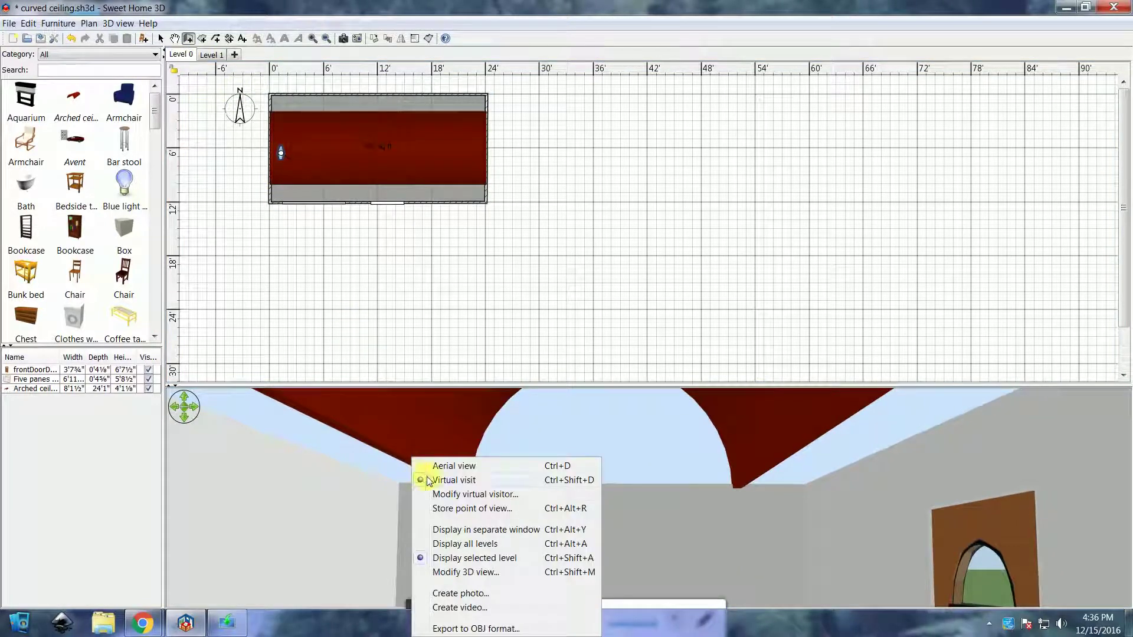
left_click(507, 543)
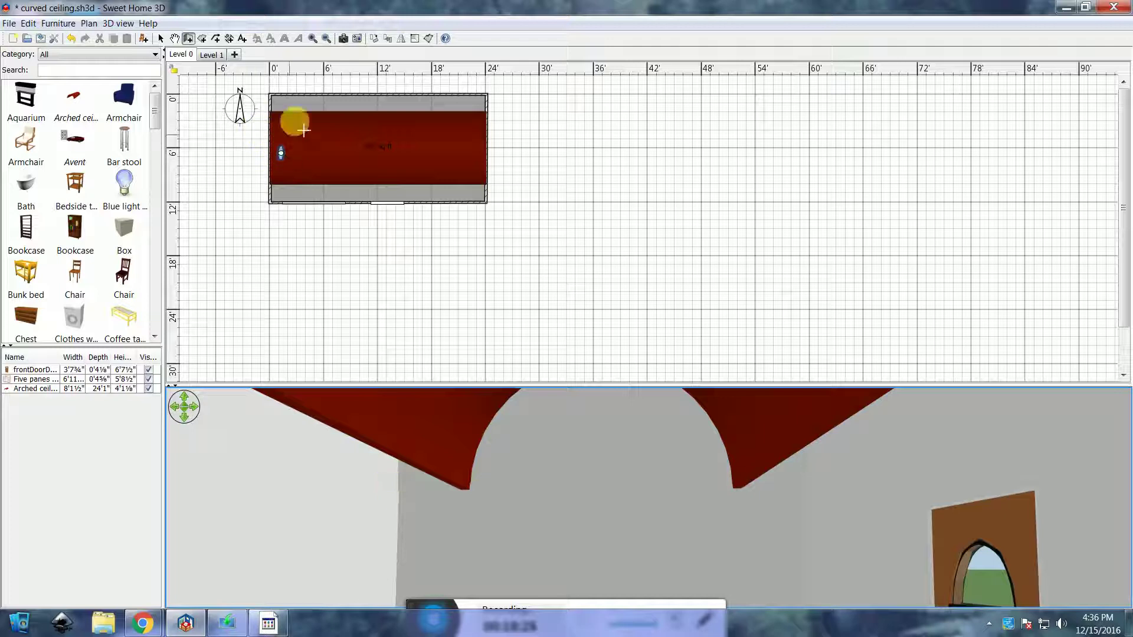
left_click(160, 39)
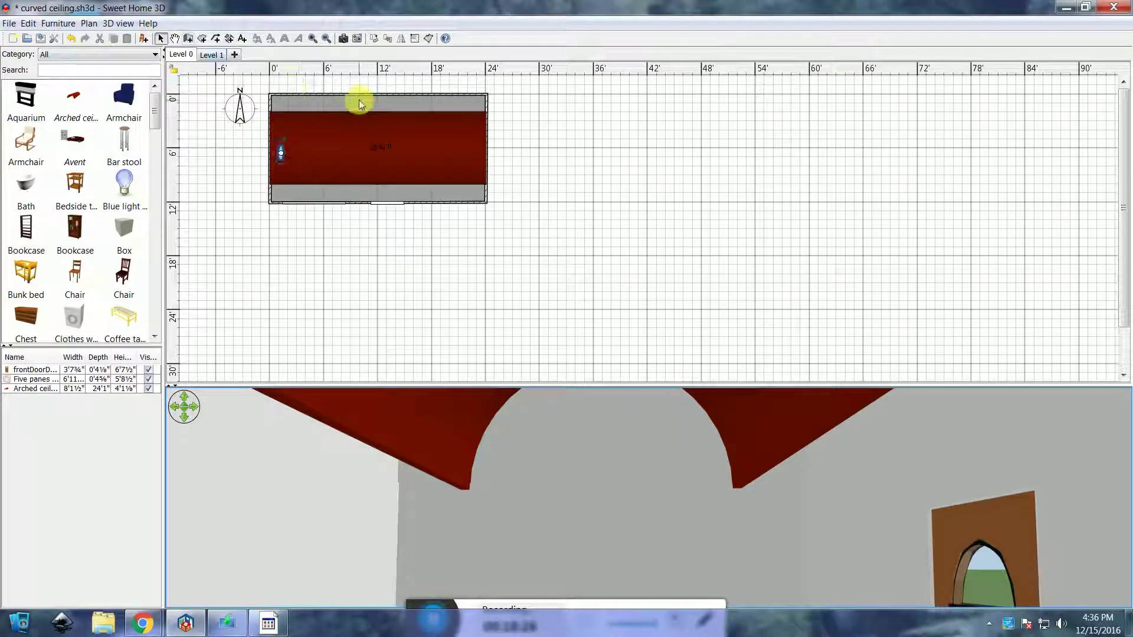
On Level 1, delete the existing arched ceiling piece.
left_click(212, 55)
left_click(308, 103)
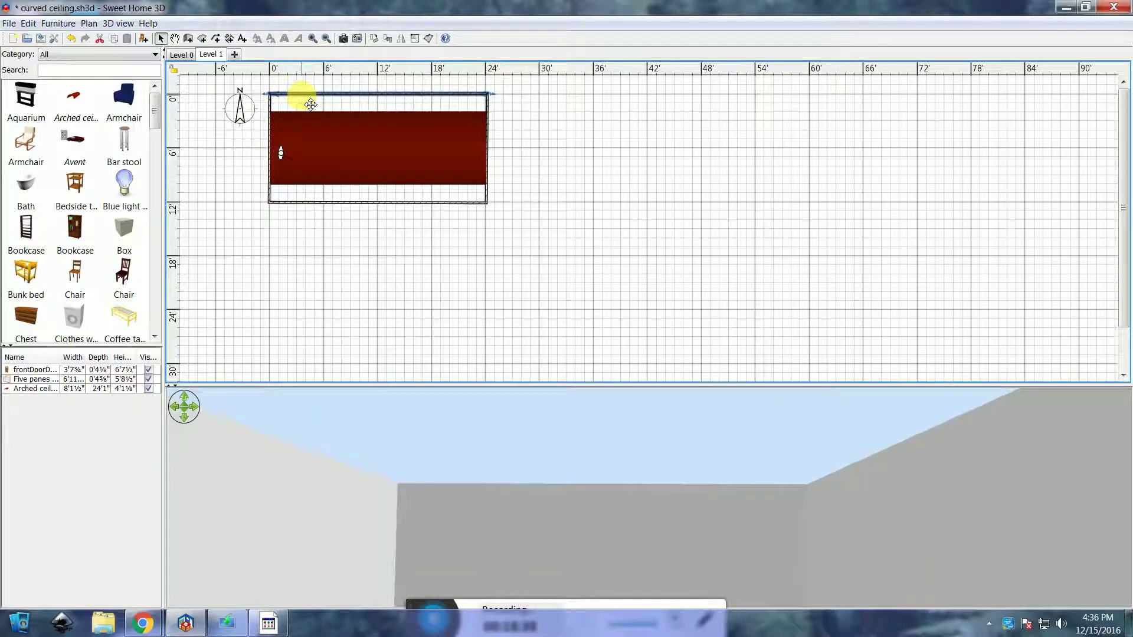
left_click(285, 77)
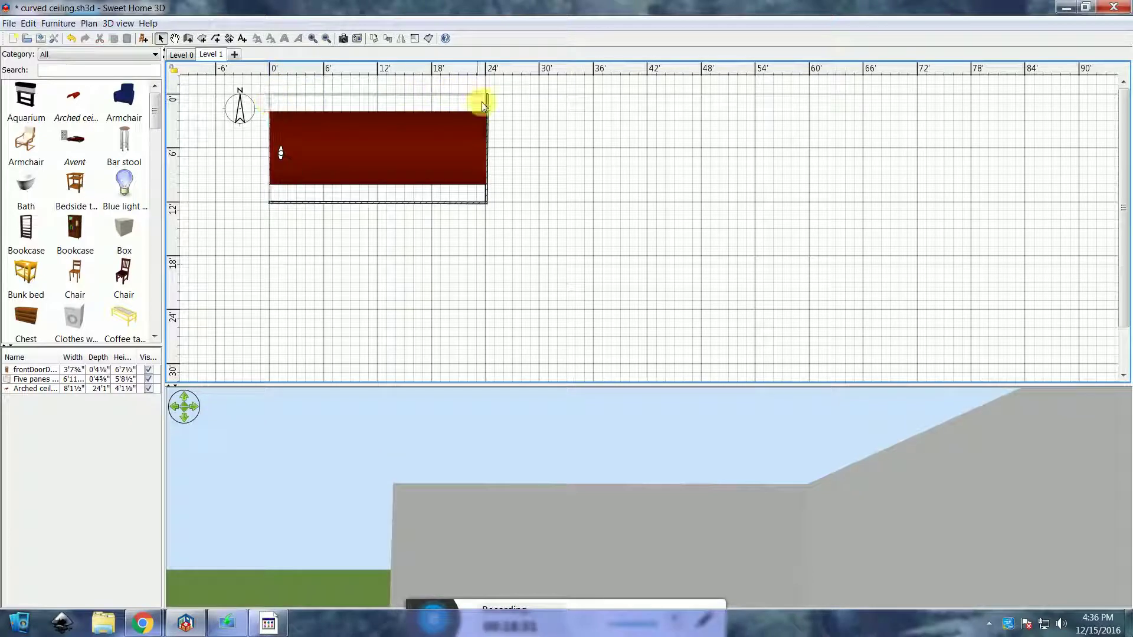
left_click(469, 200)
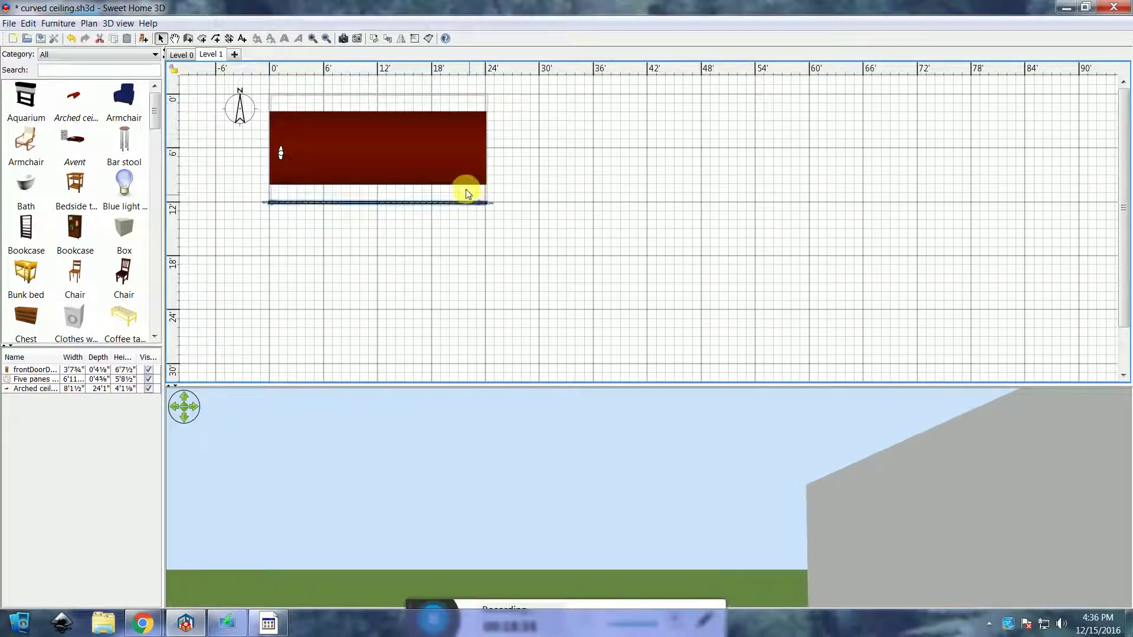
left_click(468, 165)
key("Delete")
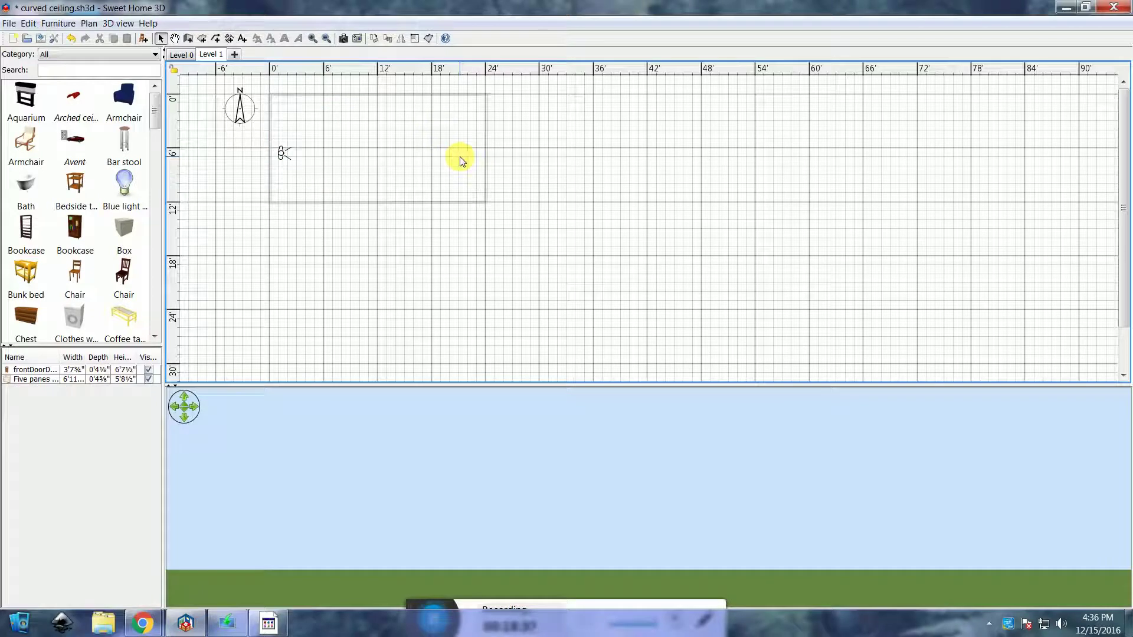
Copy the entire Level 0 room and walls and paste them onto Level 1.
left_click(179, 54)
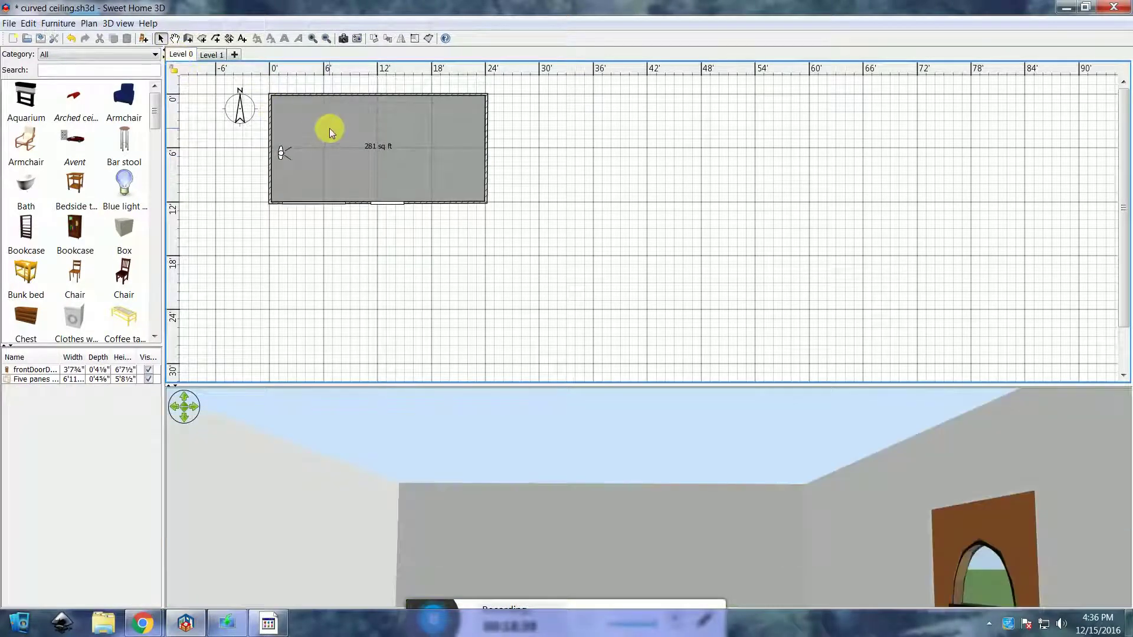
key("ctrl+a")
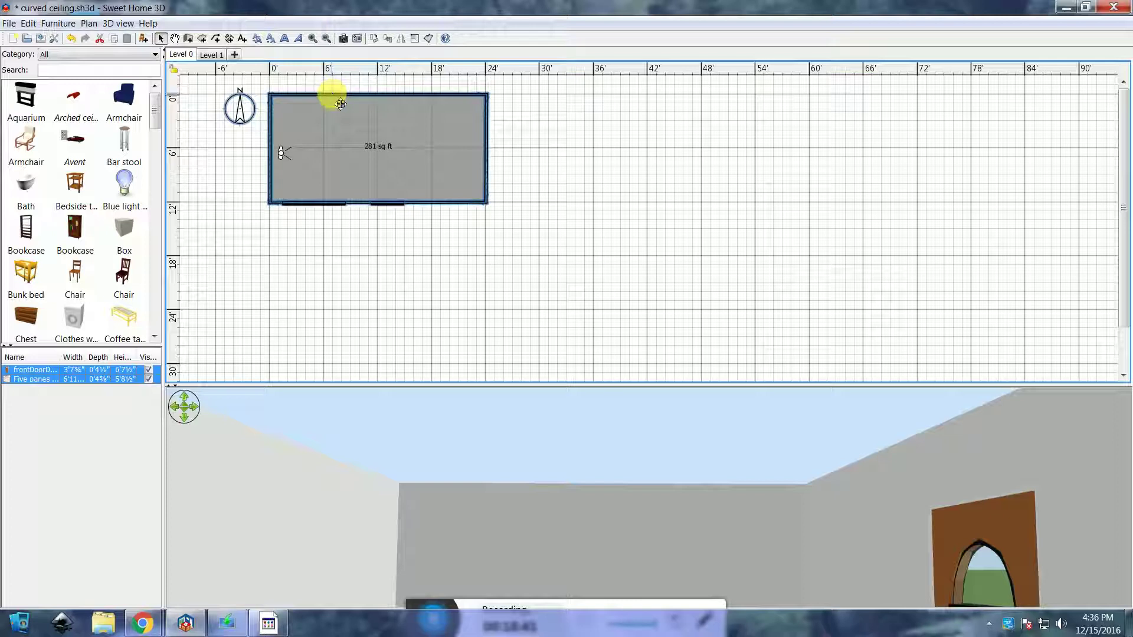
right_click(331, 95)
left_click(374, 146)
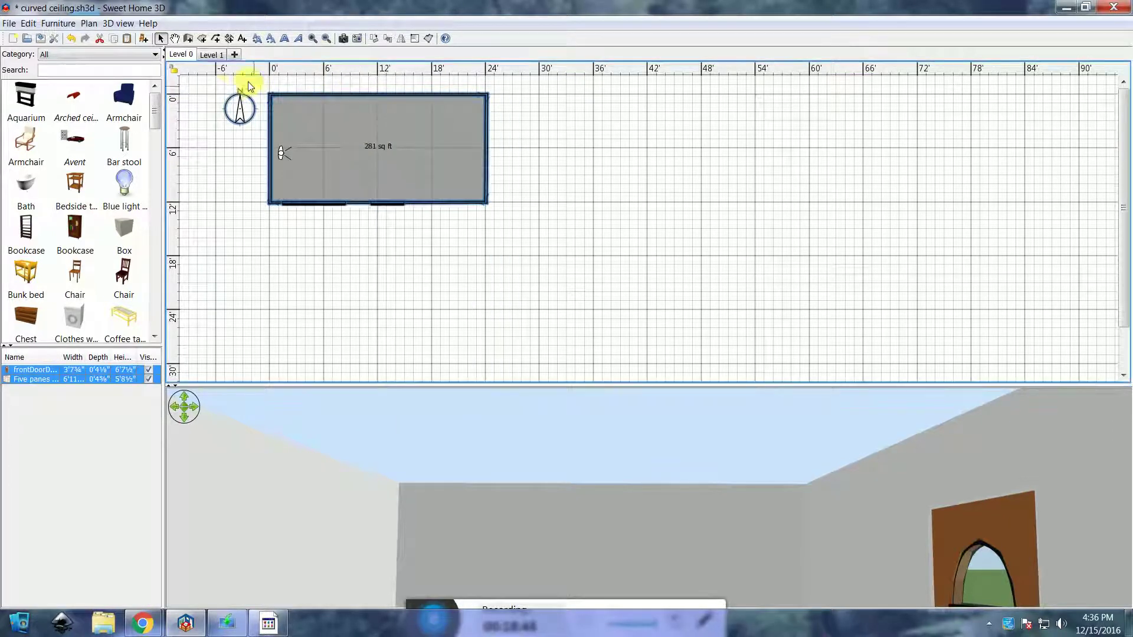
left_click(213, 56)
right_click(295, 104)
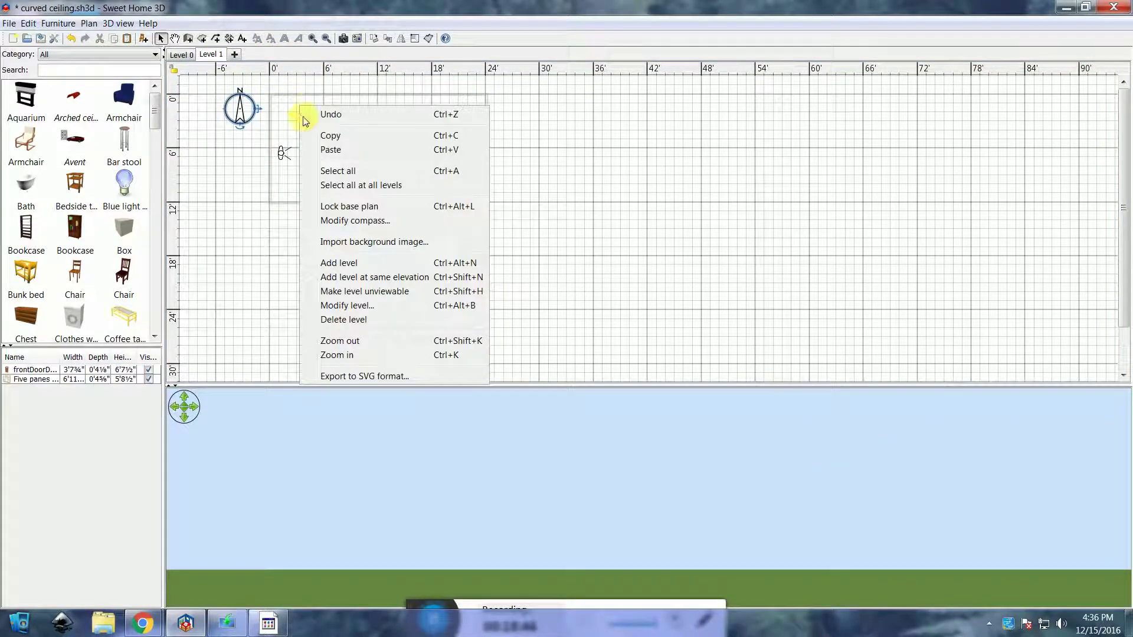
left_click(332, 152)
Delete the door from the pasted bottom wall and place an Arched ceiling over the room.
left_click(329, 211)
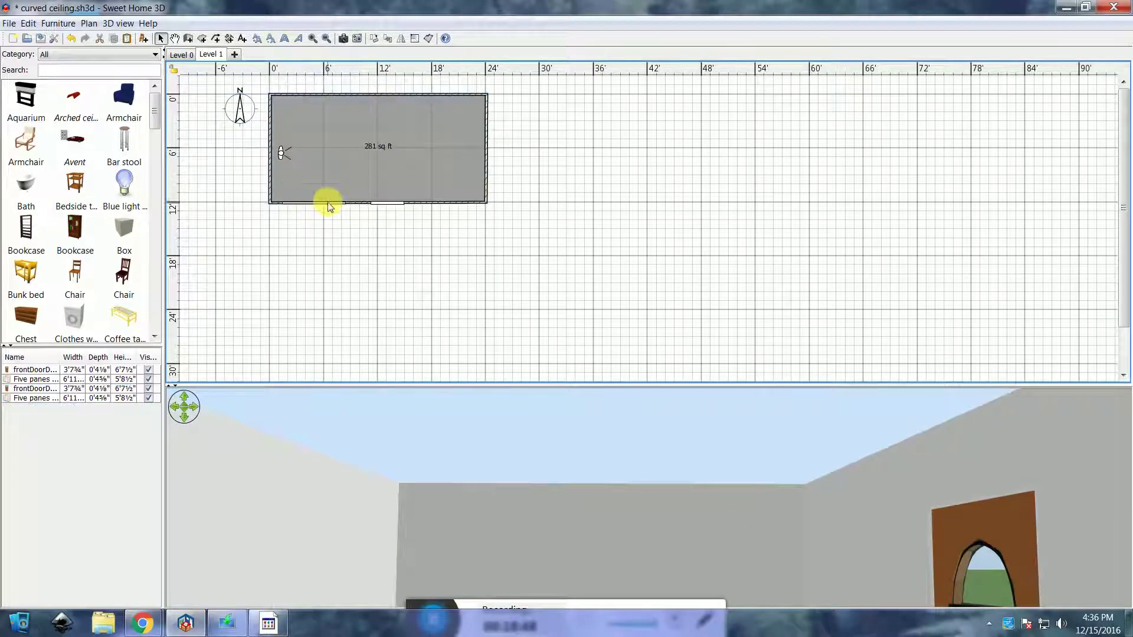
left_click(327, 203)
key("Delete")
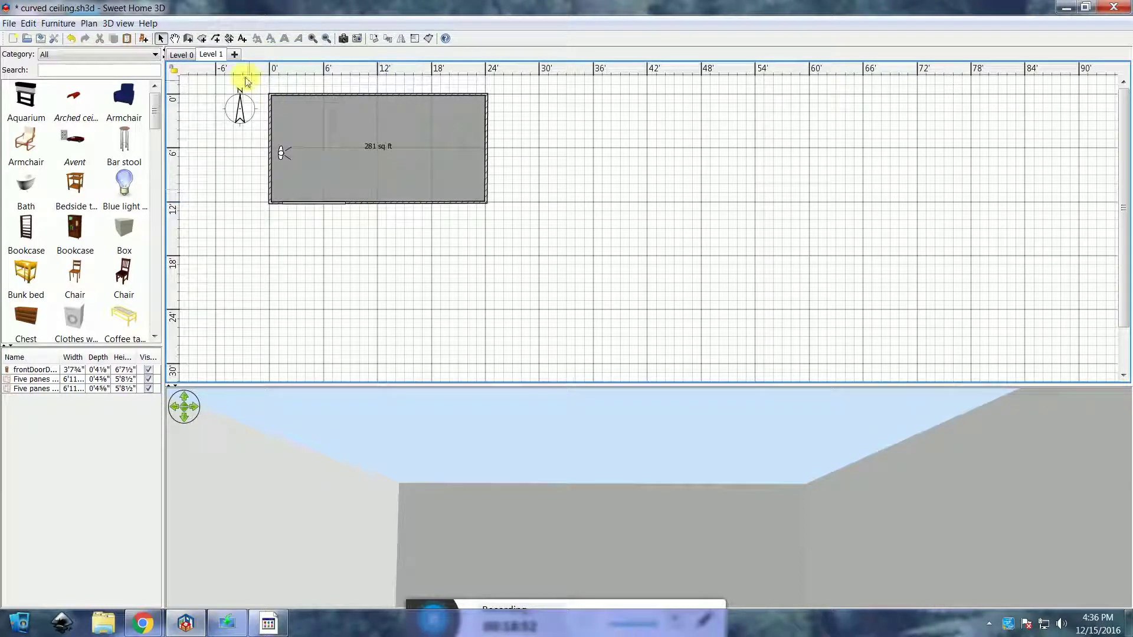
left_click_drag(82, 100, 436, 162)
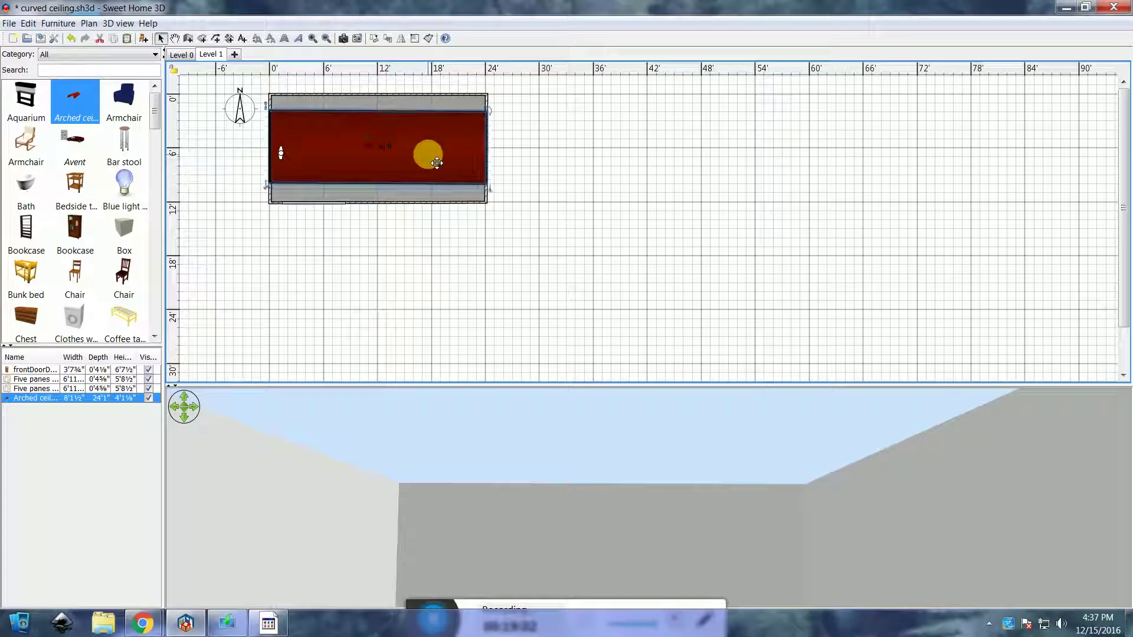
left_click(439, 432)
right_click(440, 434)
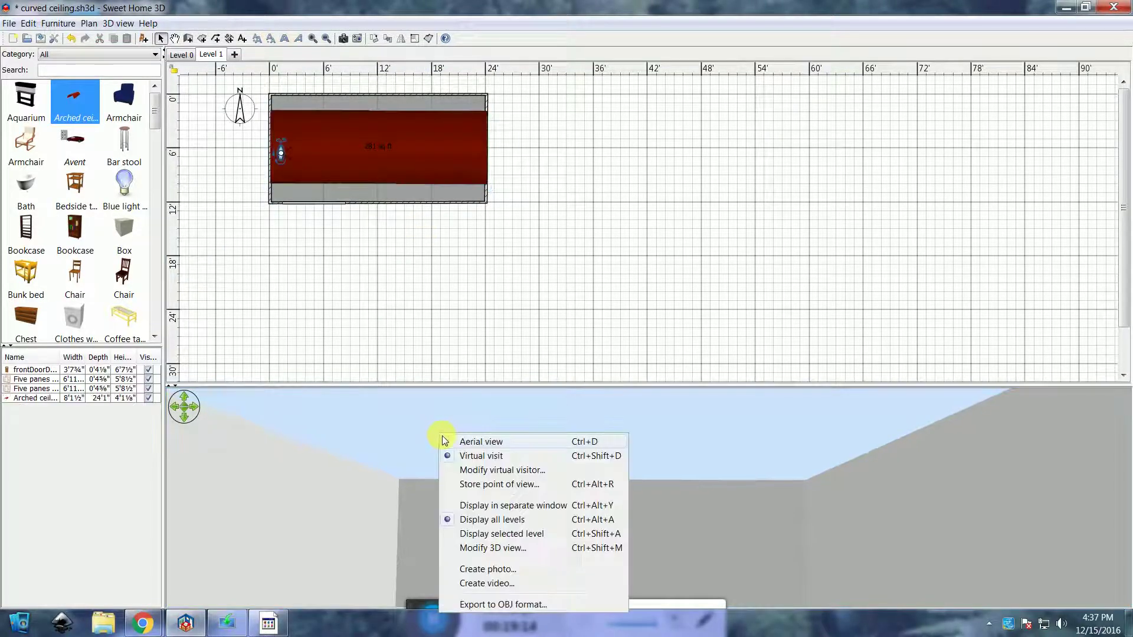
left_click(466, 457)
left_click(181, 54)
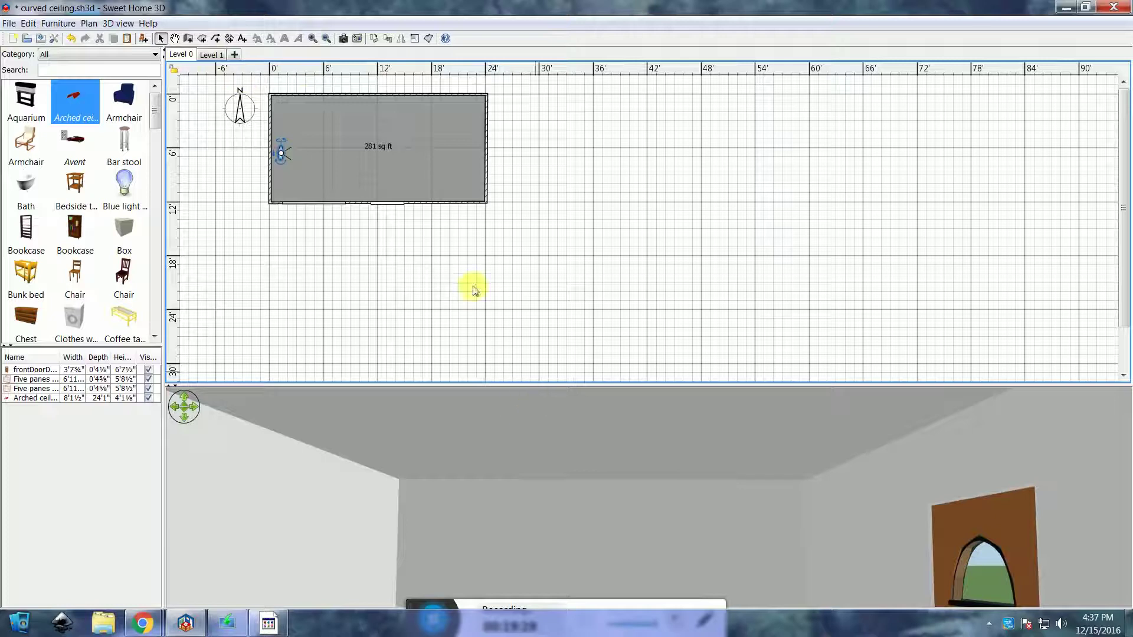
left_click(210, 54)
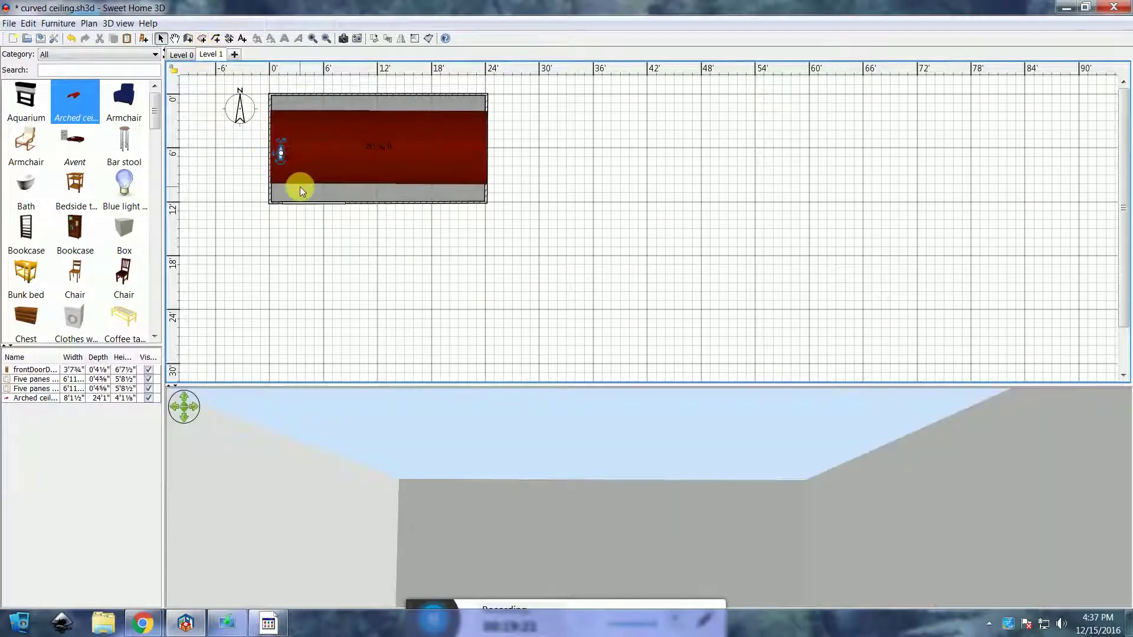
Turn off Display floor for the Level 1 room.
double_click(300, 189)
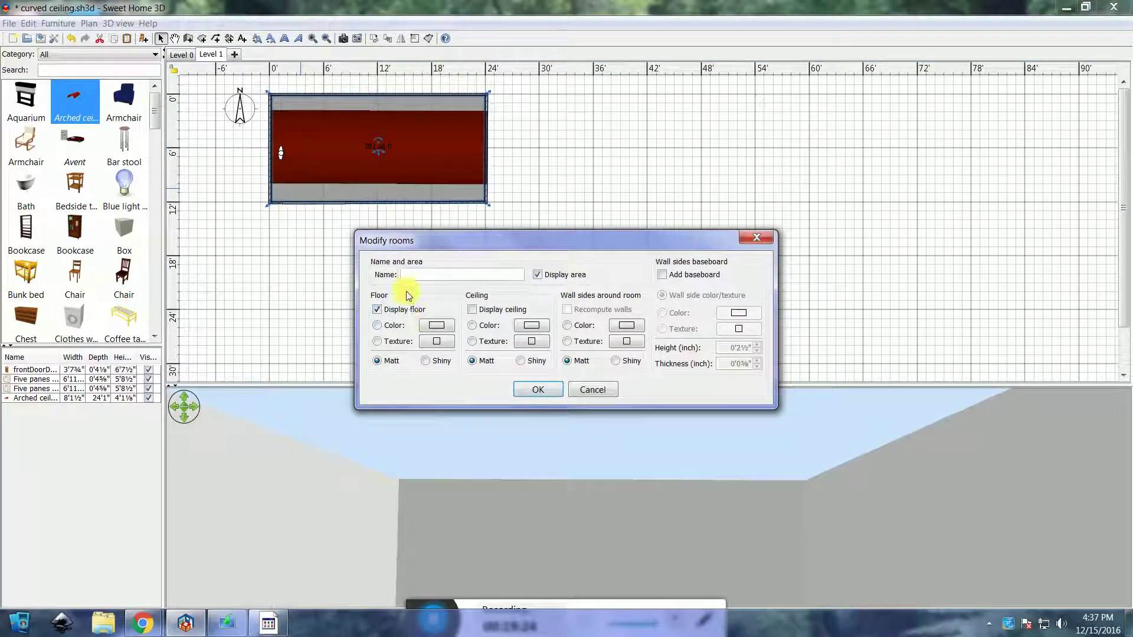
left_click(376, 309)
left_click(536, 390)
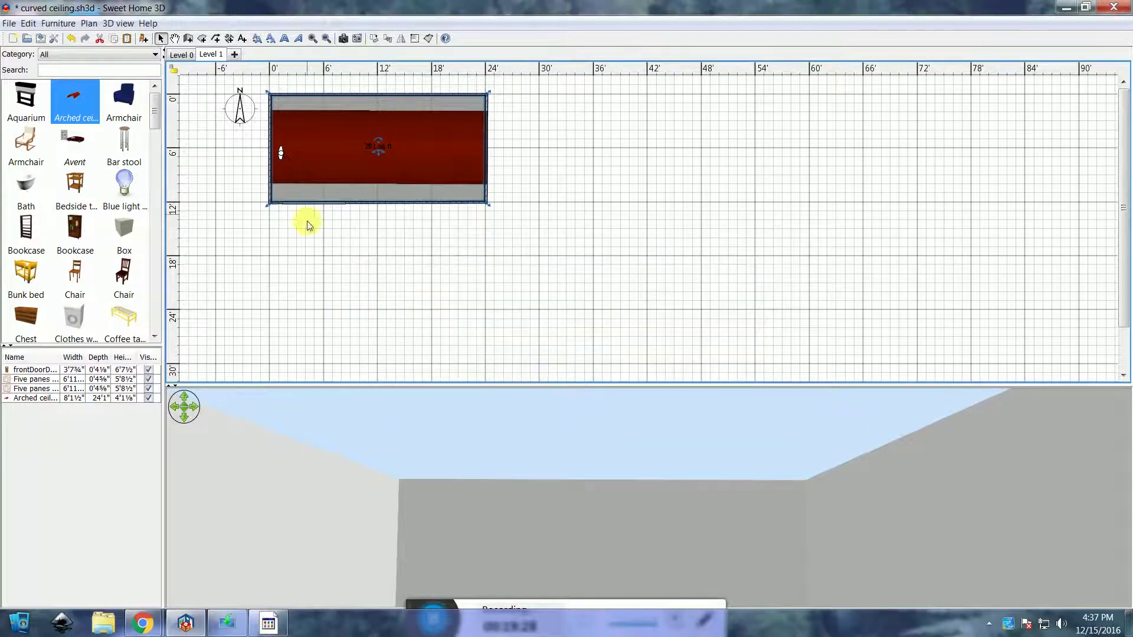
From Level 0, enlarge the 3D view and tilt it up to see the arched ceiling.
left_click(181, 54)
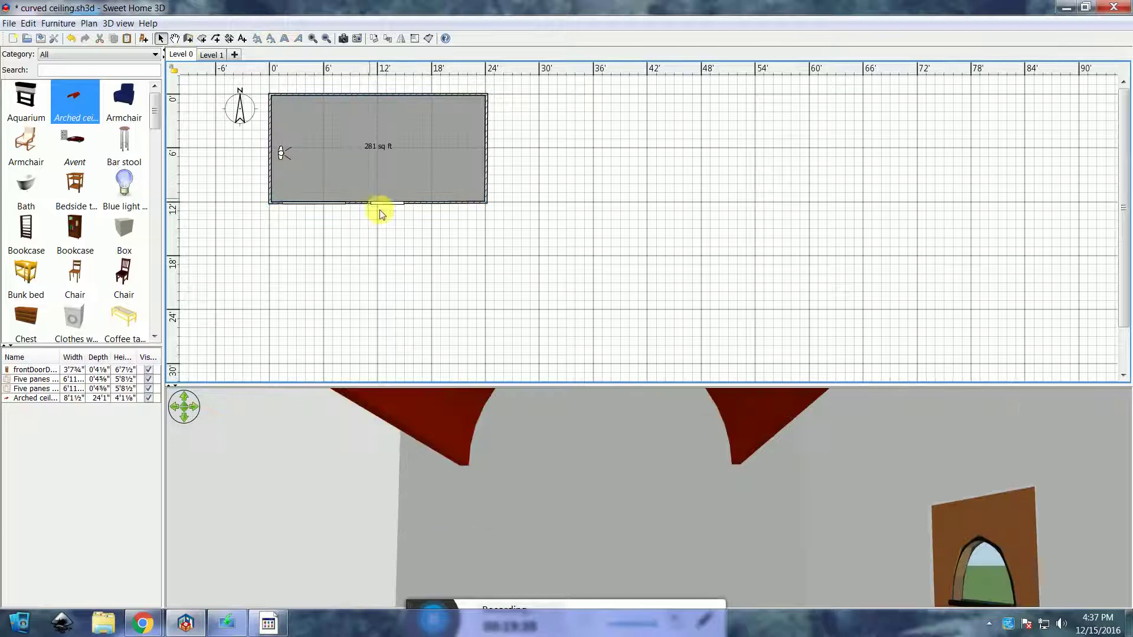
left_click_drag(511, 387, 509, 300)
left_click_drag(569, 463, 592, 455)
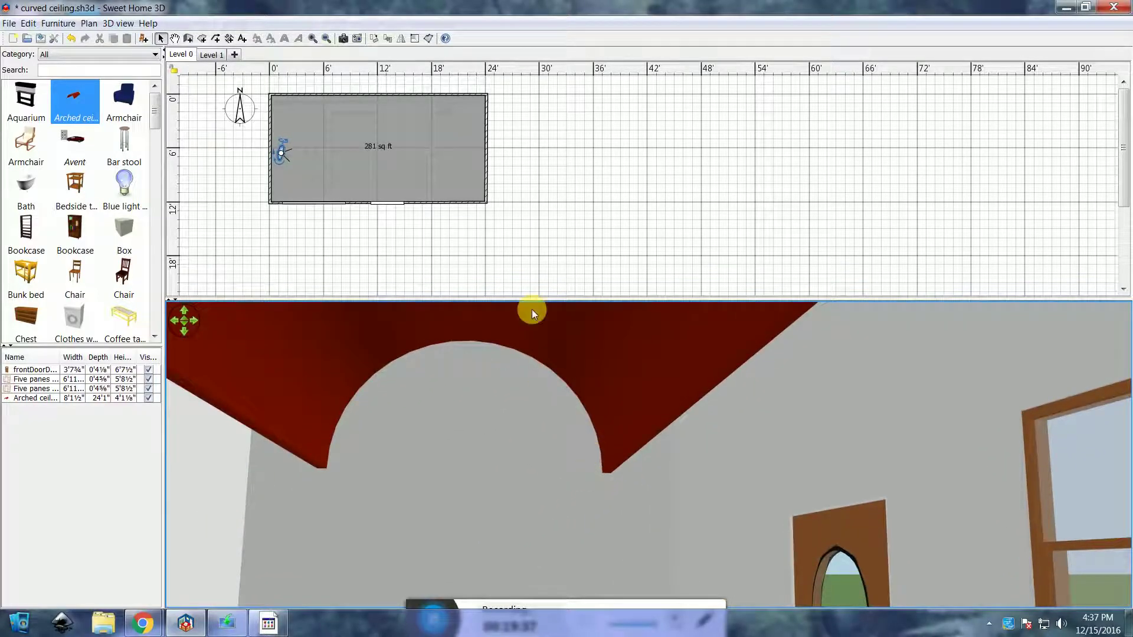
On Level 1, start a wall at the room's lower-left corner with the Create walls tool.
left_click(208, 55)
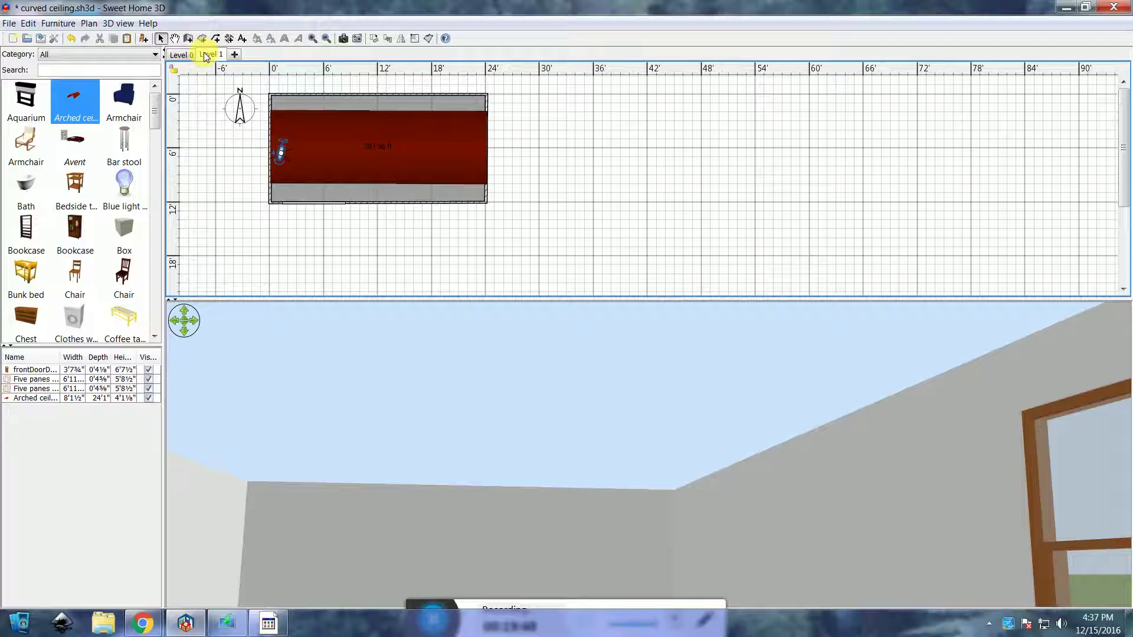
left_click(330, 169)
left_click(188, 39)
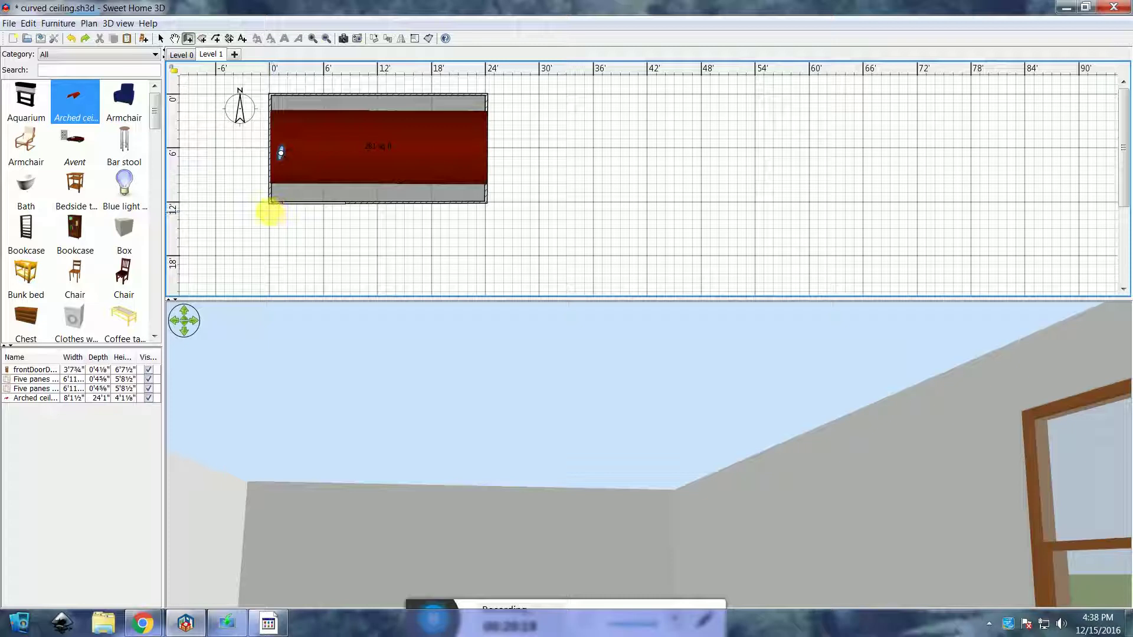
left_click(269, 211)
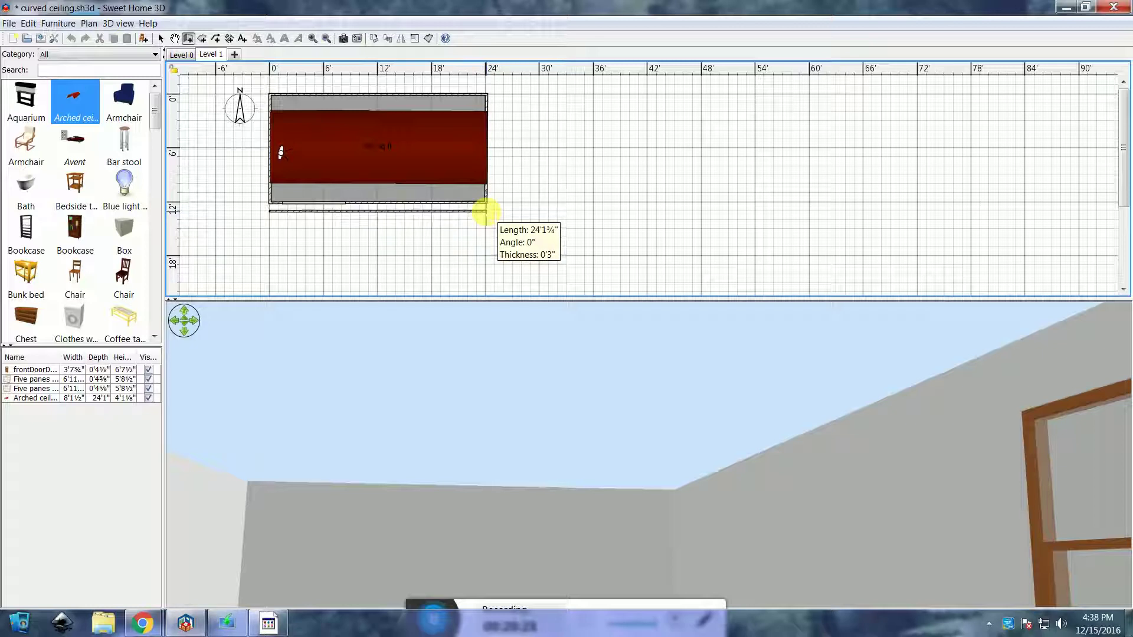
End the 24'1¾" wall at the room's lower-right corner and cancel any further wall.
double_click(484, 211)
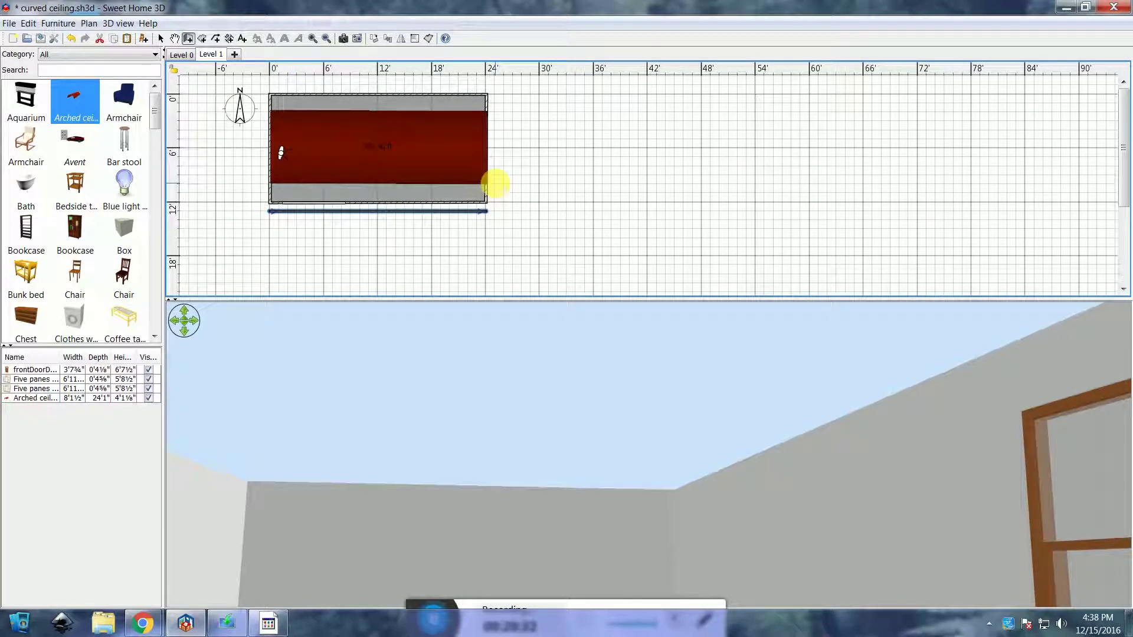
left_click(494, 184)
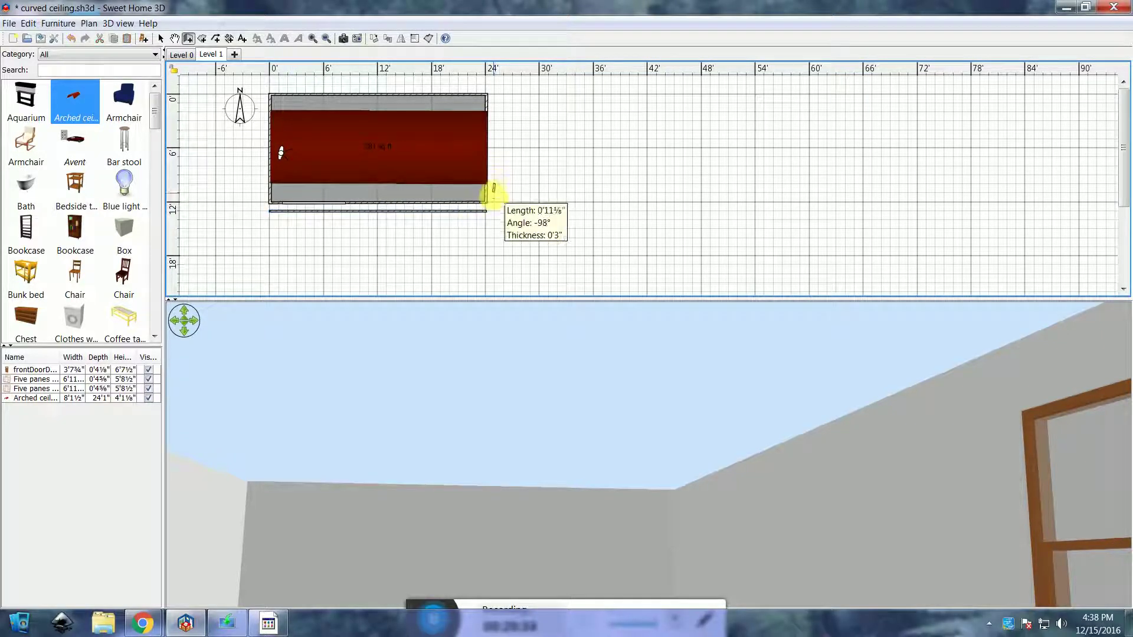
key("Escape")
key("Escape")
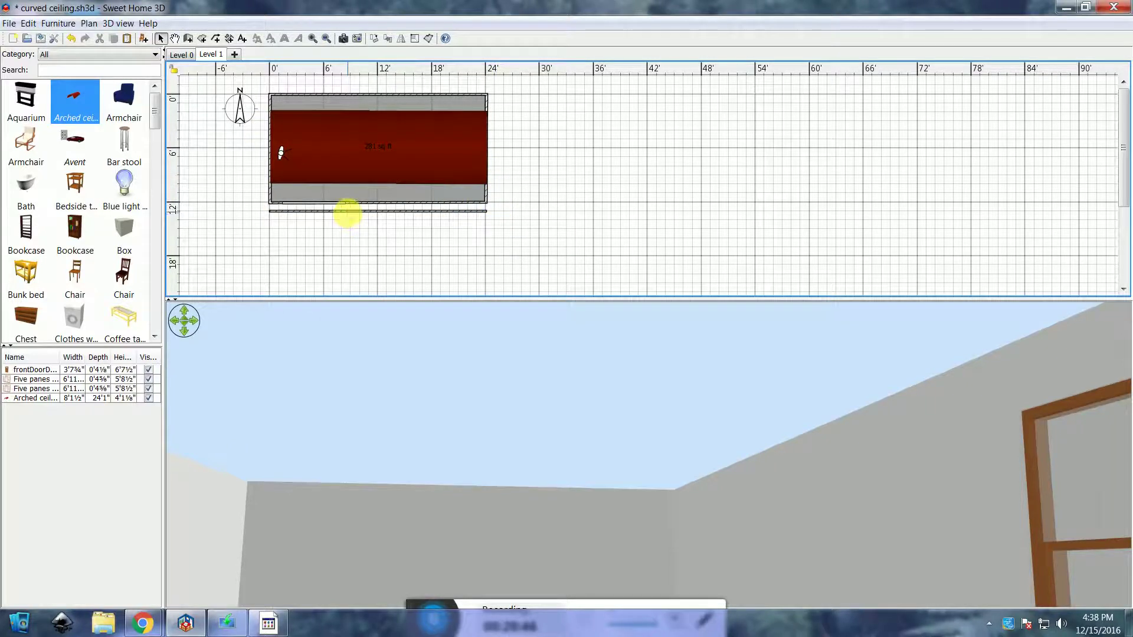
double_click(345, 211)
Set the new wall's height to 2 feet.
left_click(526, 392)
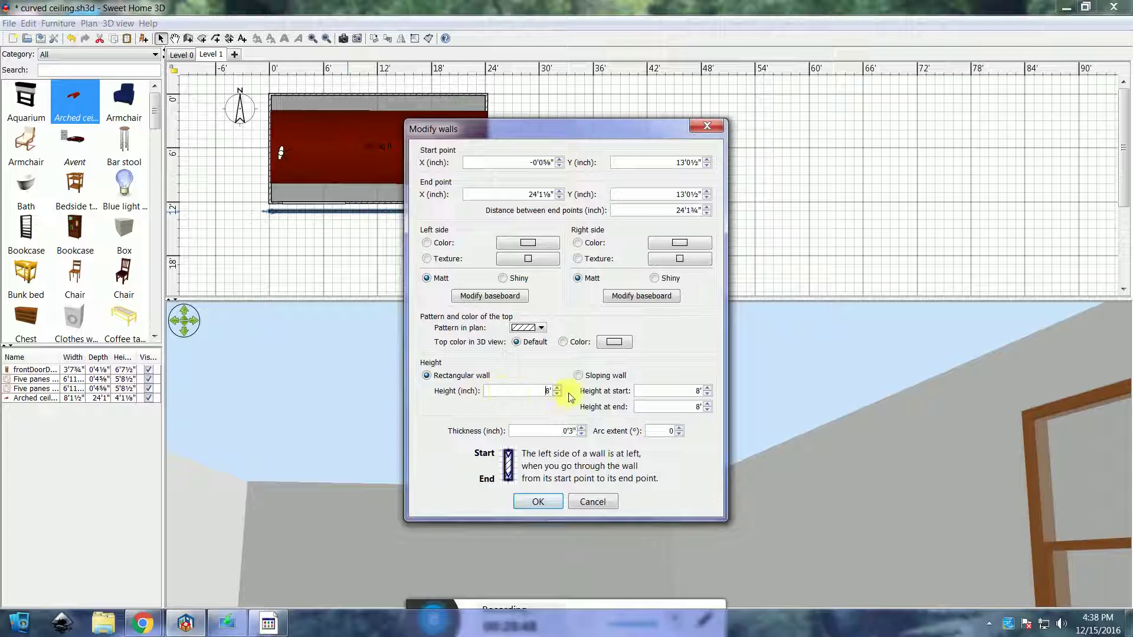
type("2")
key("Return")
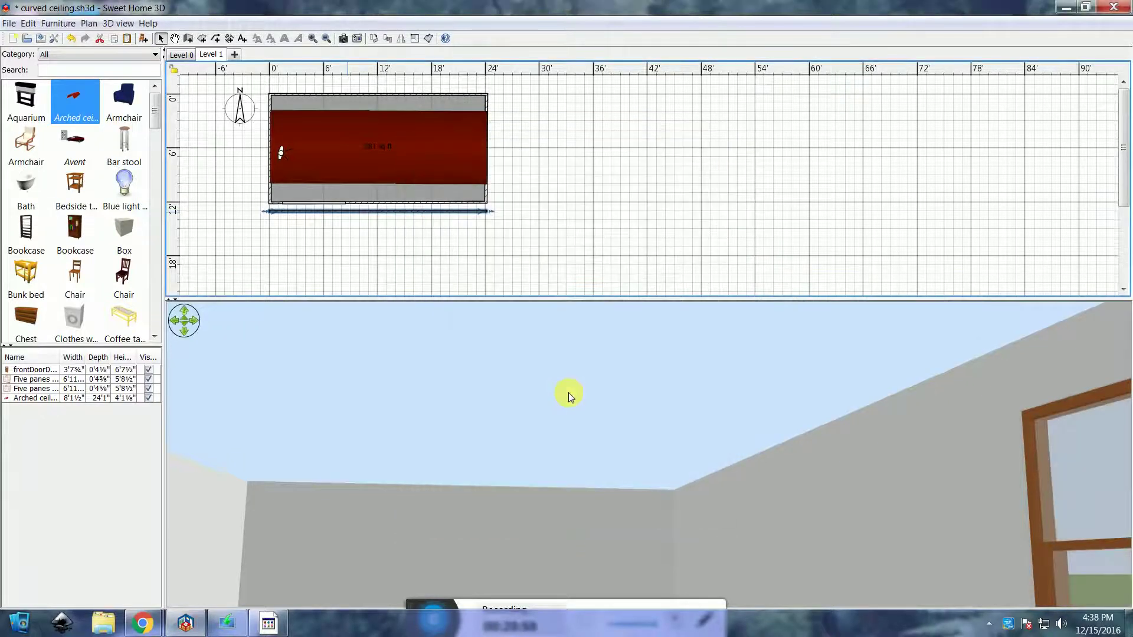
Colour the wall's left side a recent pink and its right side pale pink #FFDDD4.
double_click(328, 213)
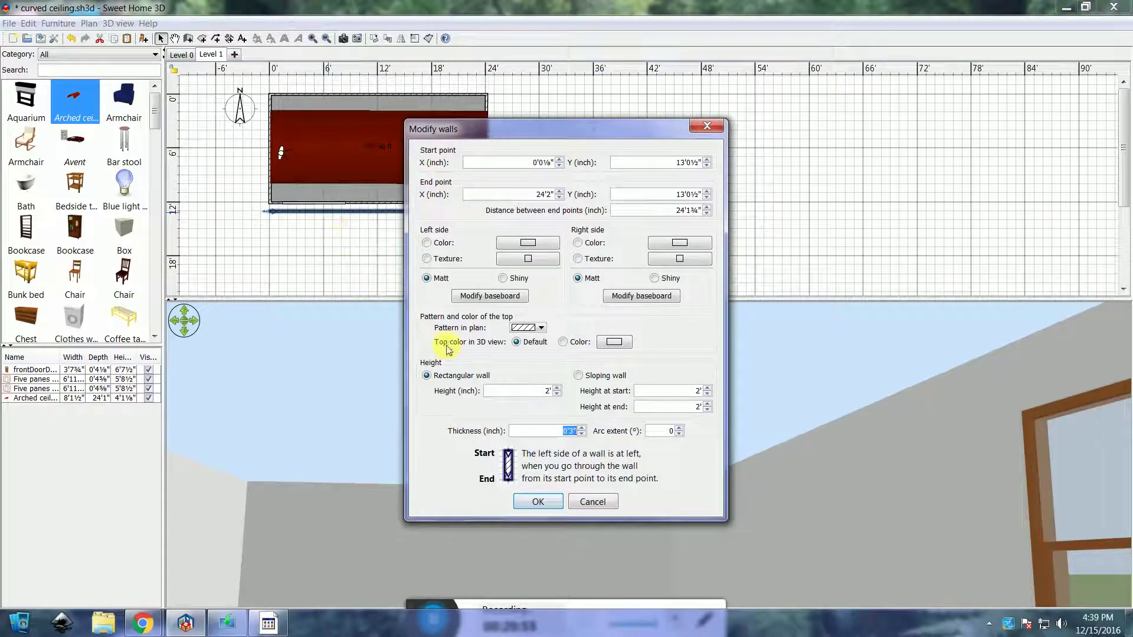
left_click(519, 243)
left_click(497, 339)
left_click(447, 360)
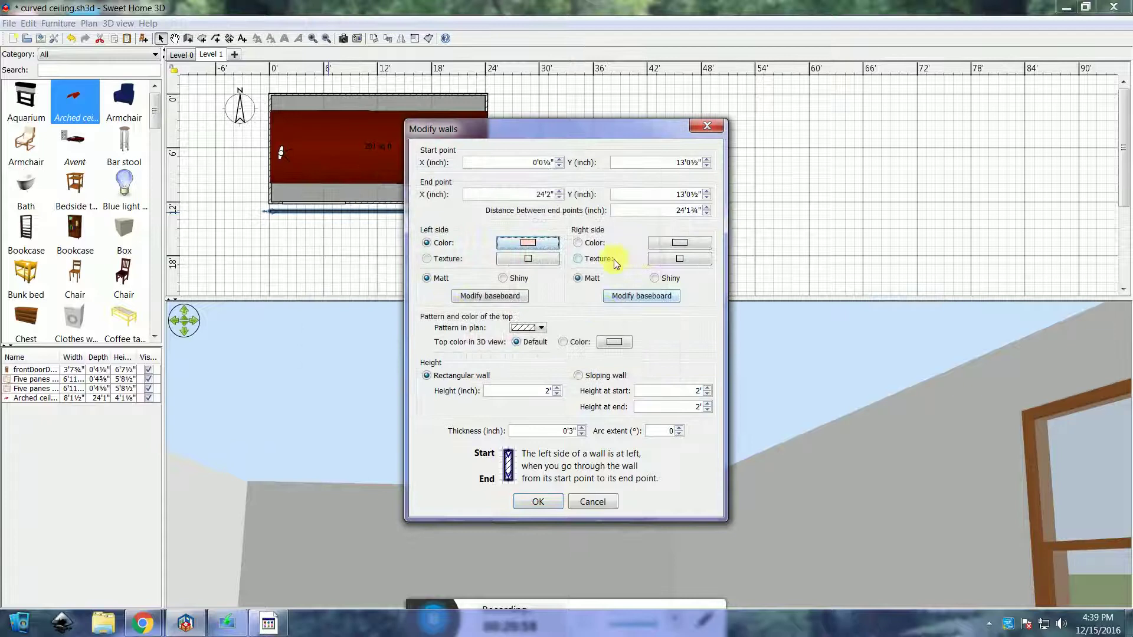
left_click(677, 243)
left_click(623, 339)
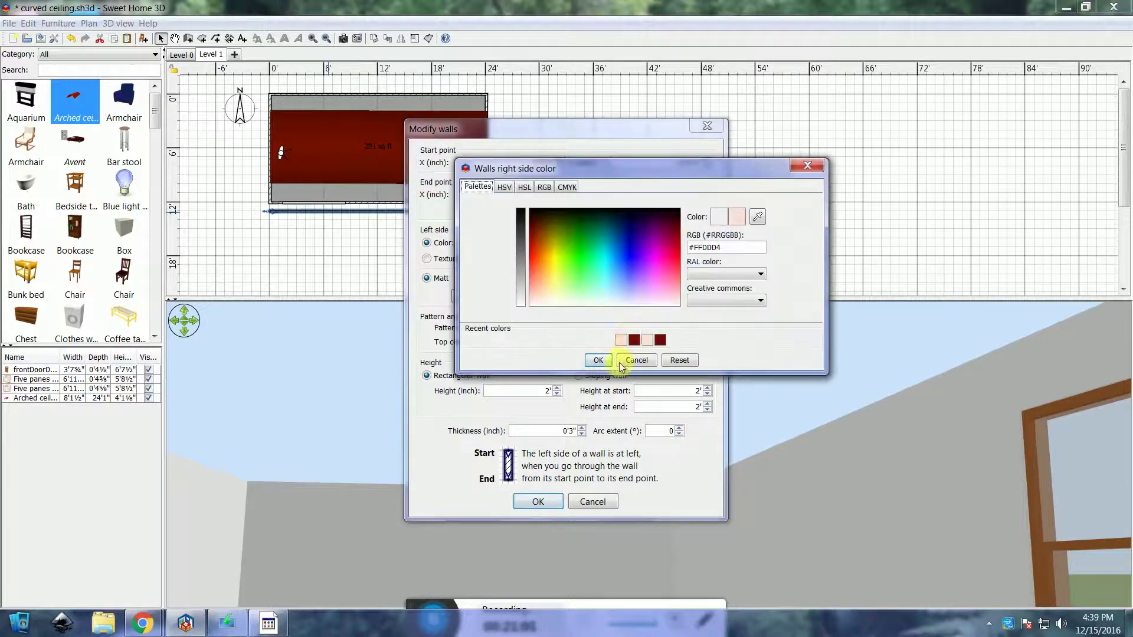
left_click(598, 359)
left_click(538, 501)
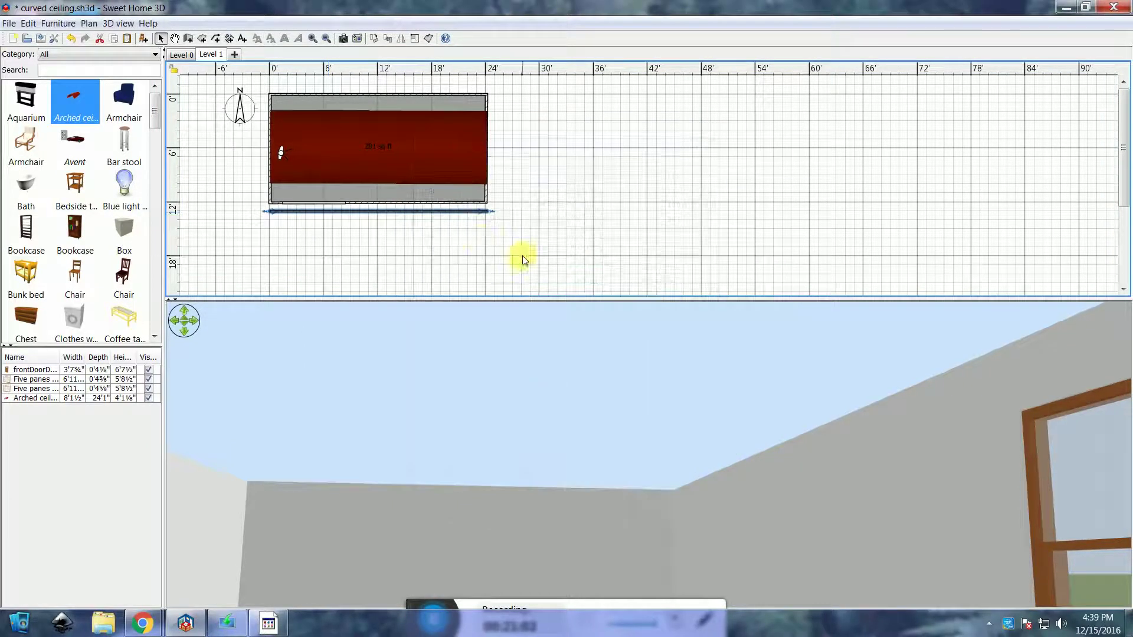
Start the 3D view's Export to OBJ format, targeting the Models folder.
left_click(118, 23)
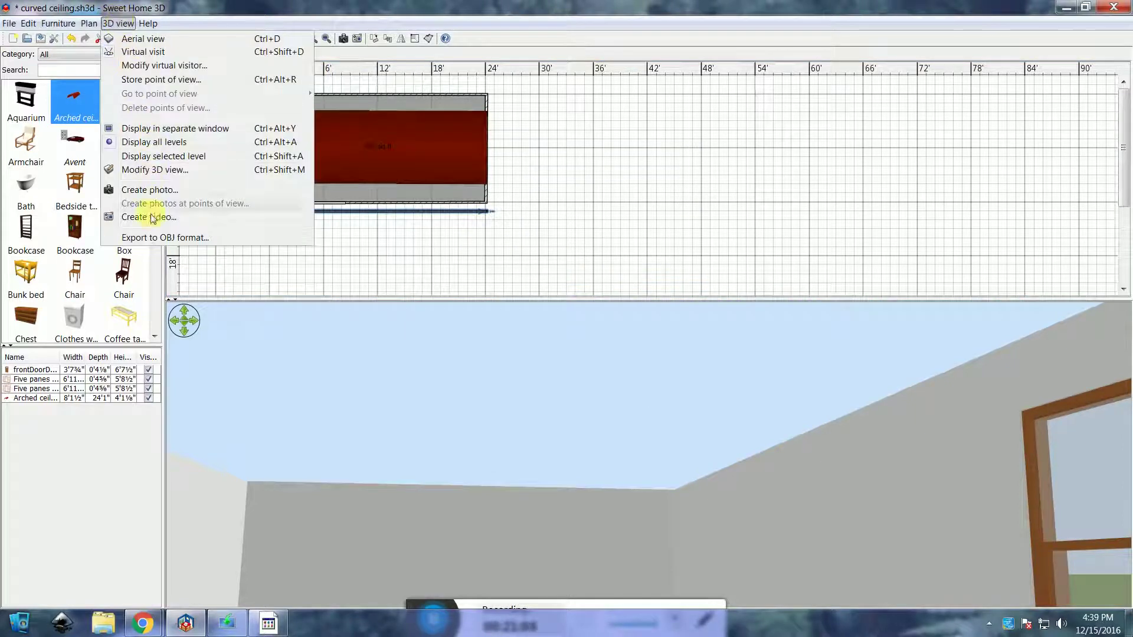
left_click(158, 239)
left_click(442, 241)
Save only the selected item as flat ceiling.obj in the Models folder.
double_click(443, 241)
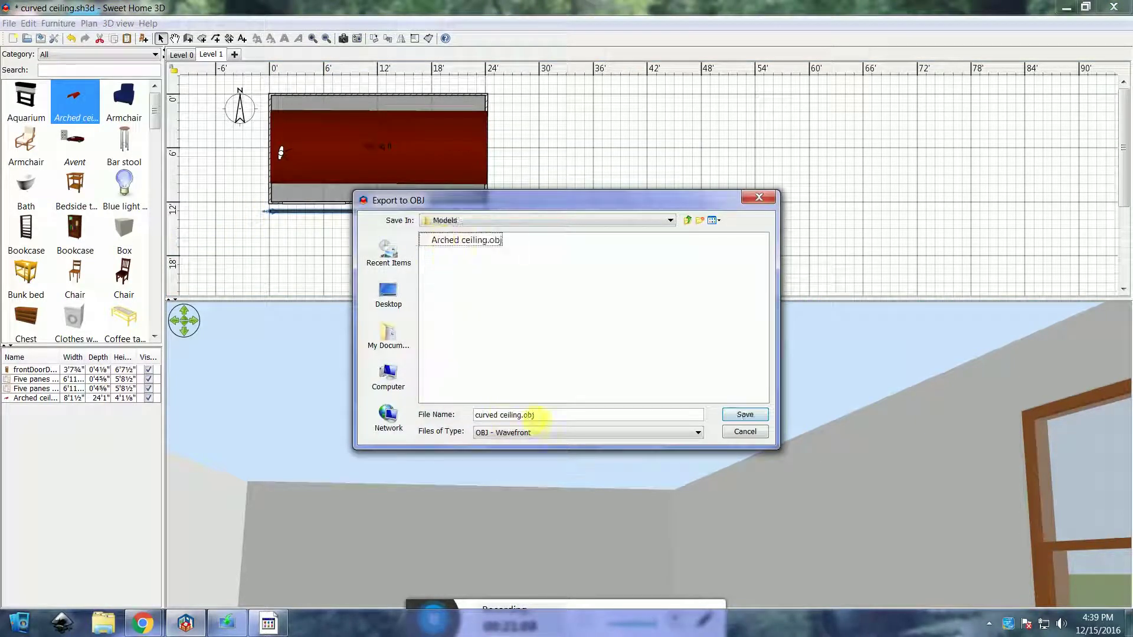
left_click_drag(496, 415, 459, 416)
type("flat")
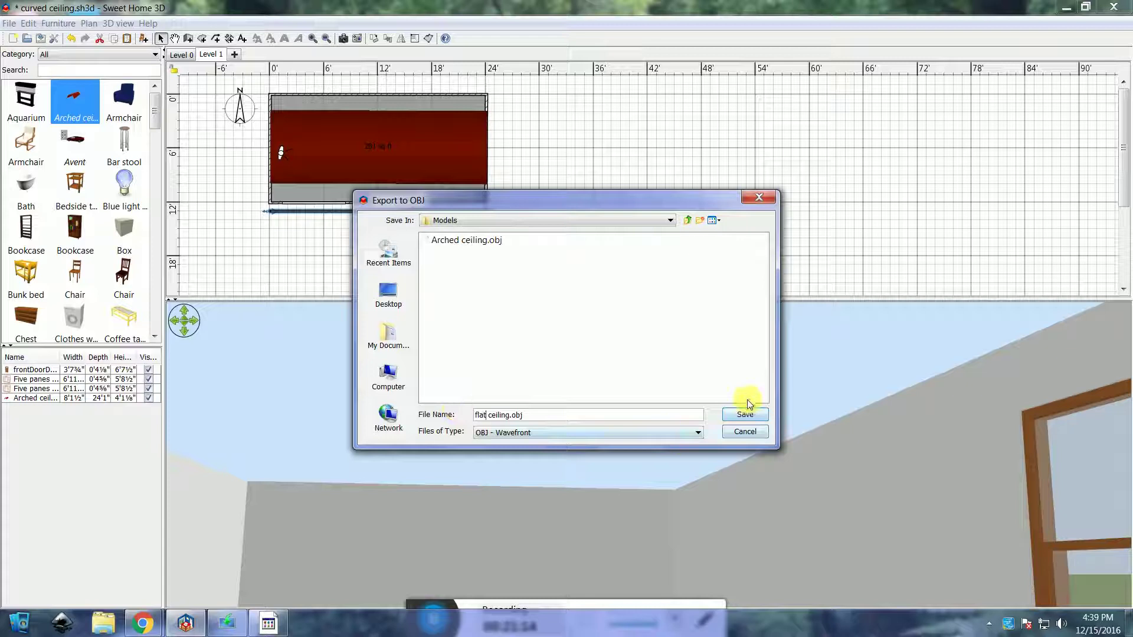
left_click(742, 416)
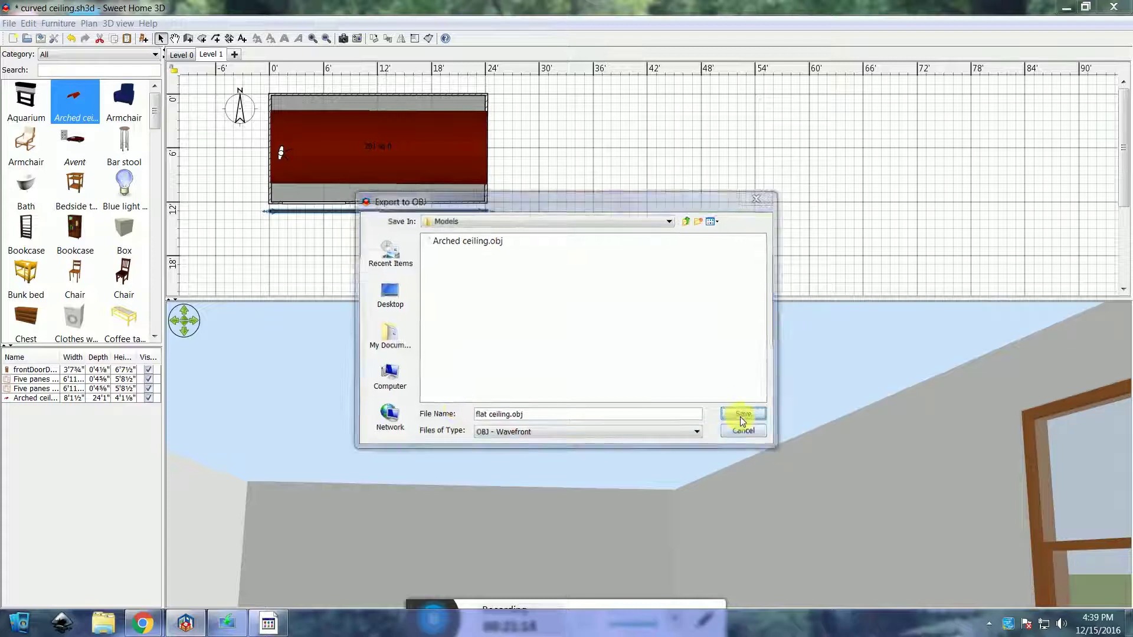
left_click(580, 344)
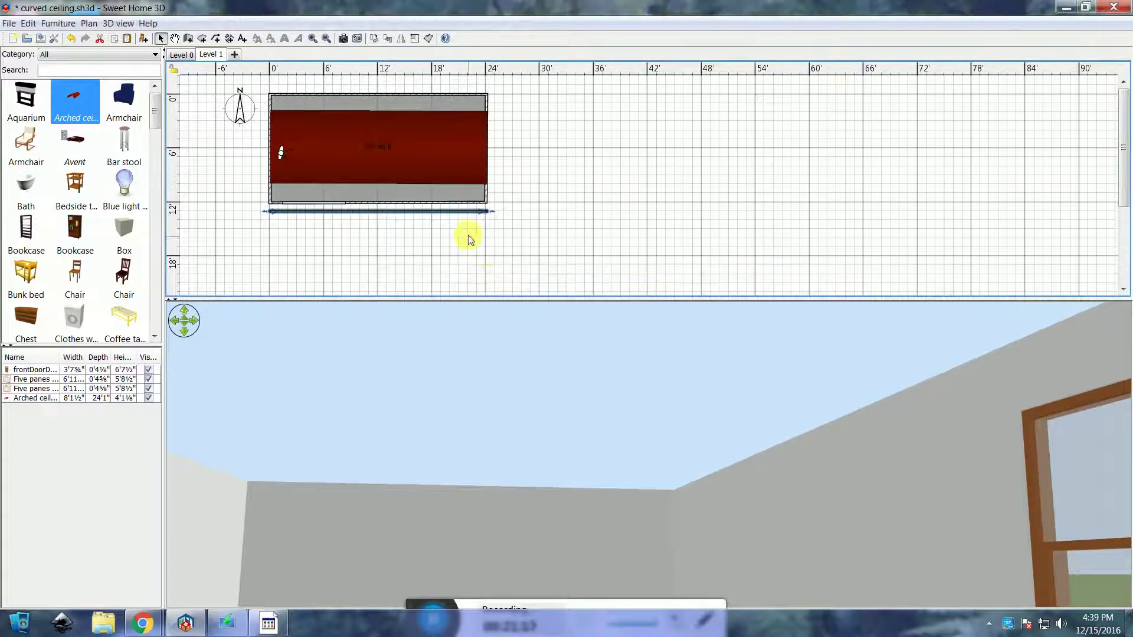
left_click(463, 212)
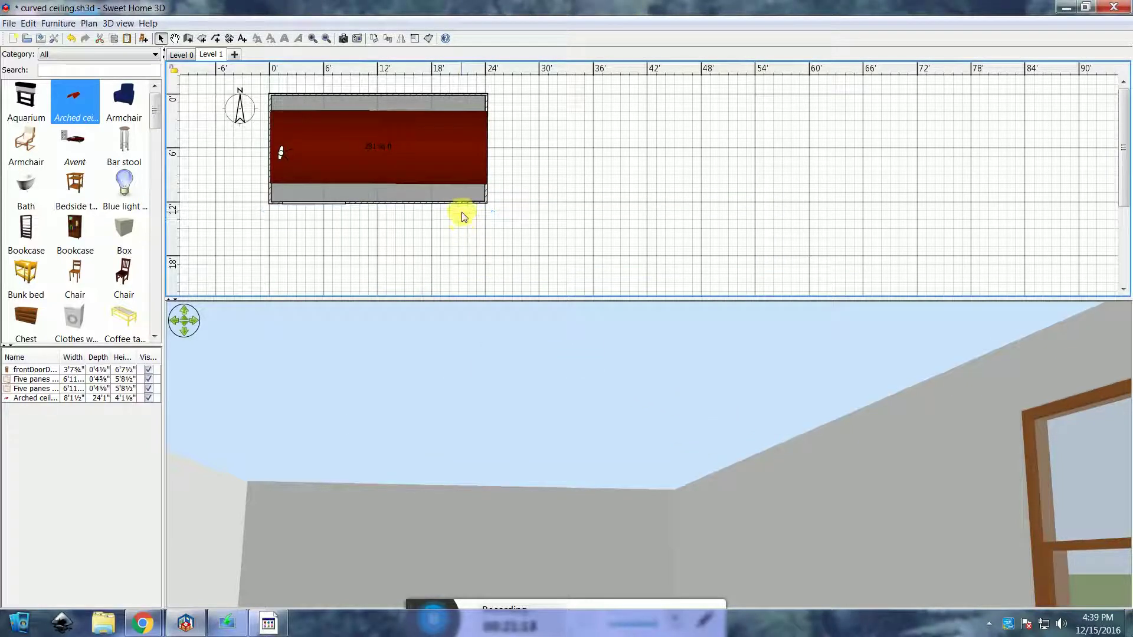
Import the flat ceiling.obj model as furniture and rotate it twice to correct its orientation.
left_click(70, 24)
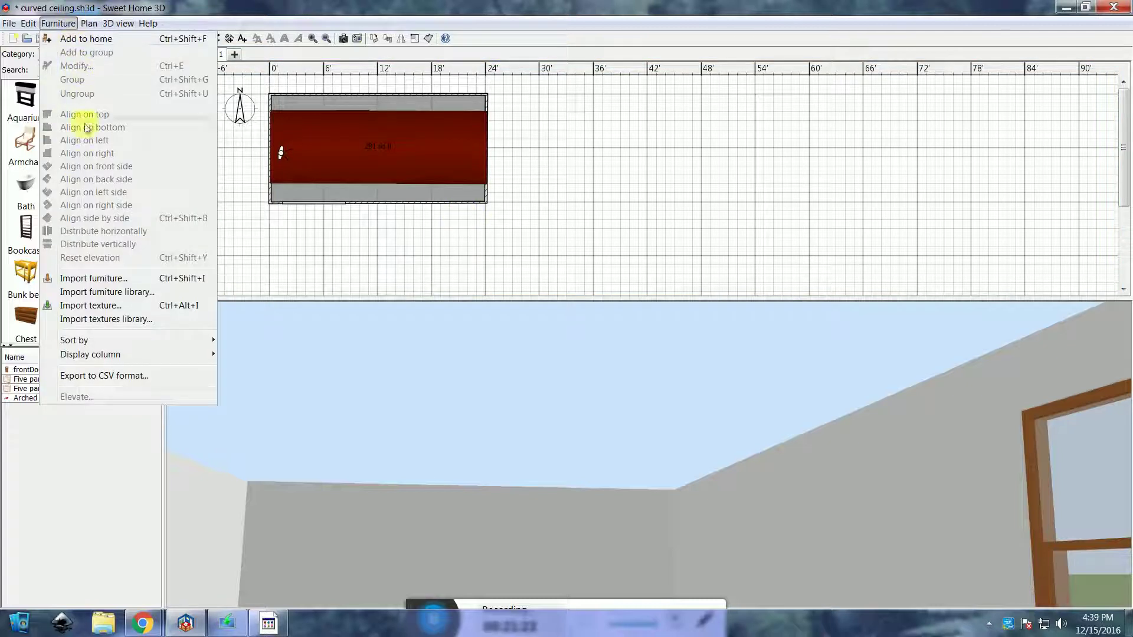
left_click(104, 276)
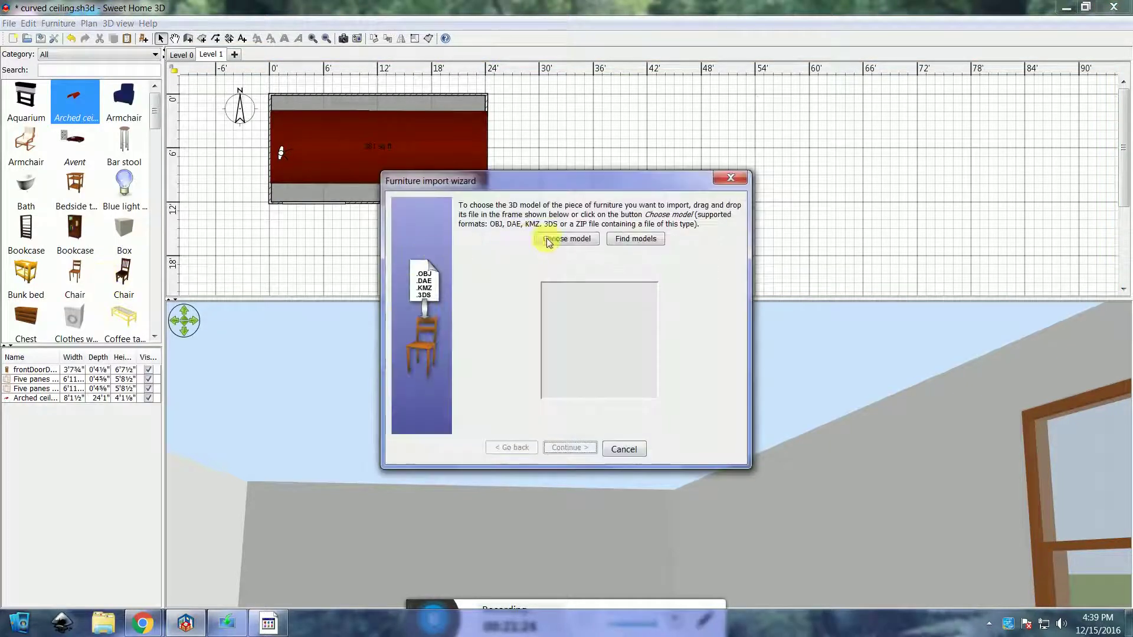
left_click(548, 239)
left_click(494, 264)
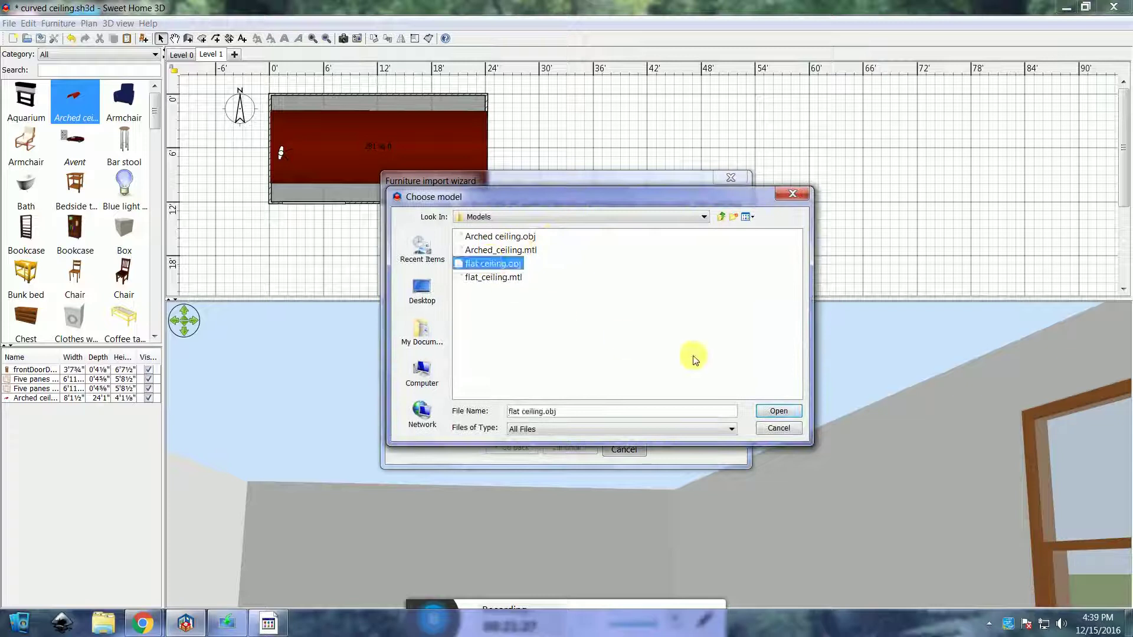
left_click(777, 412)
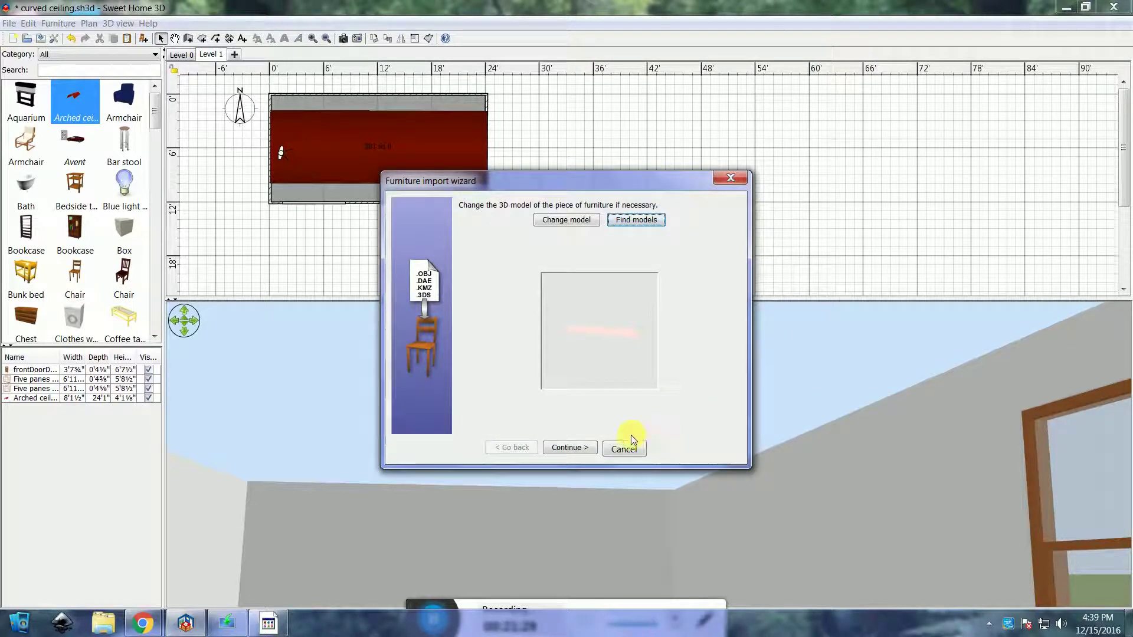
left_click(568, 448)
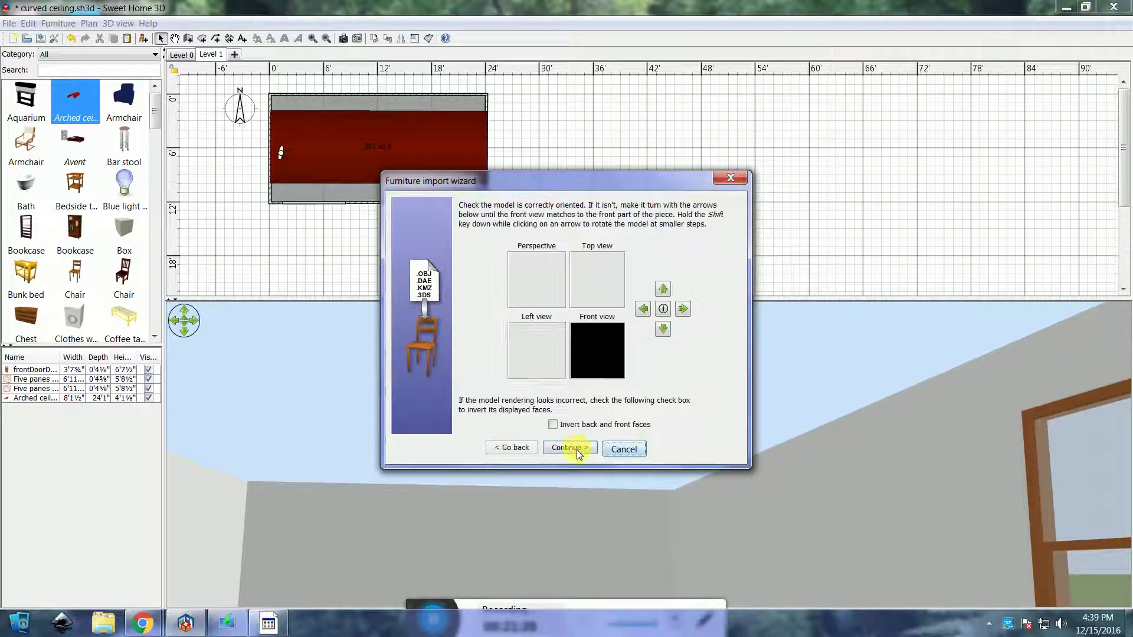
left_click(663, 290)
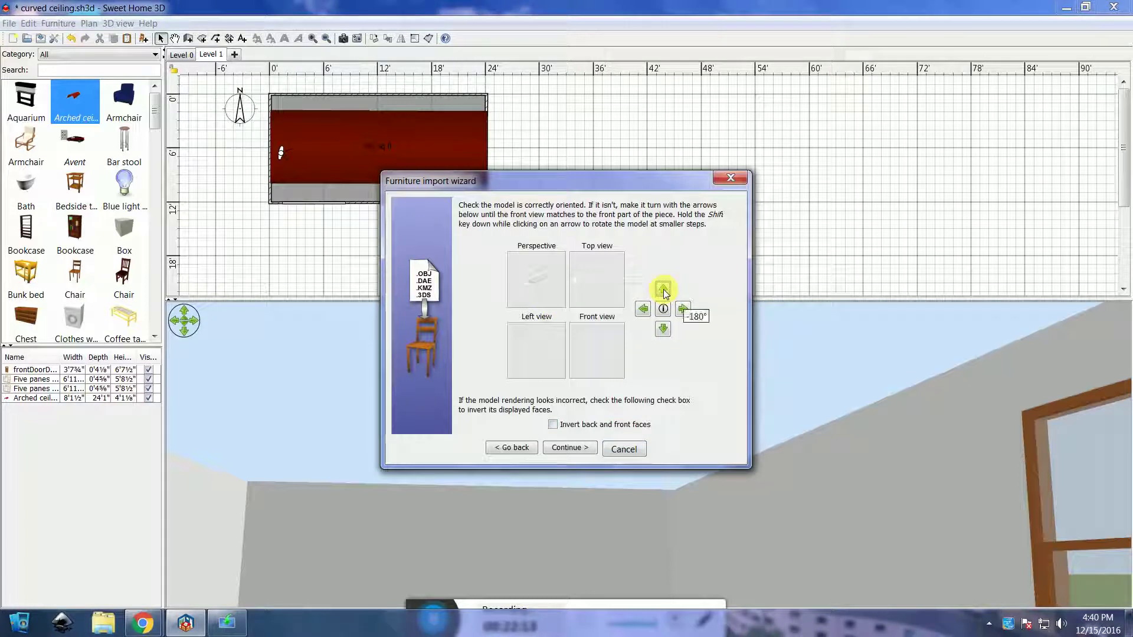
left_click(664, 289)
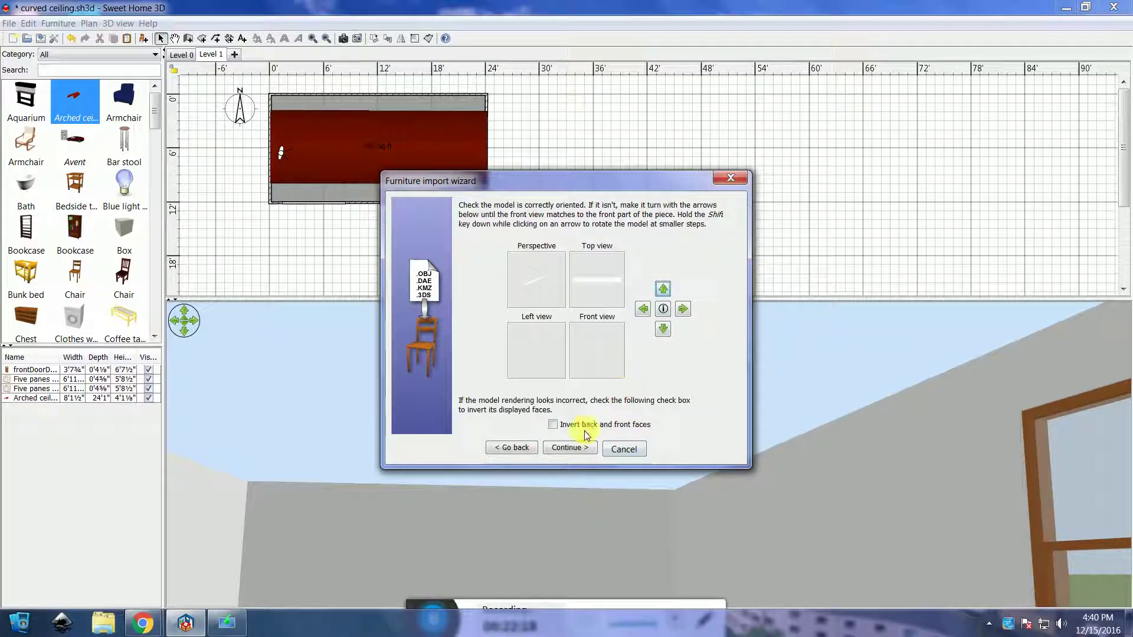
left_click(565, 450)
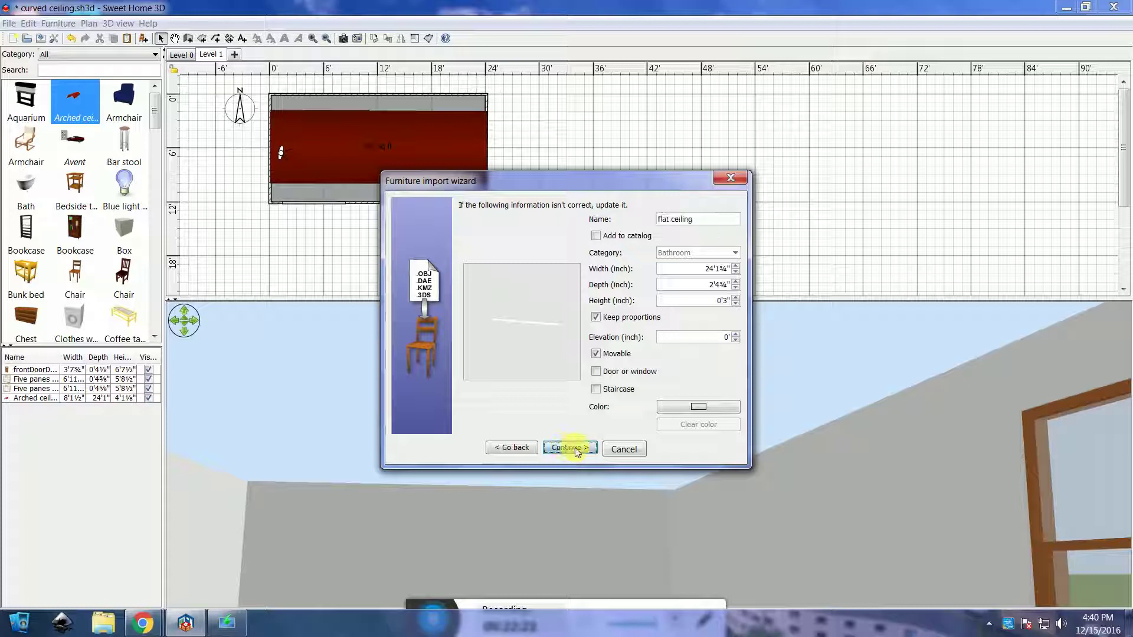
Add the flat ceiling to the catalog under Miscellaneous and finish the import.
left_click(596, 235)
left_click(735, 252)
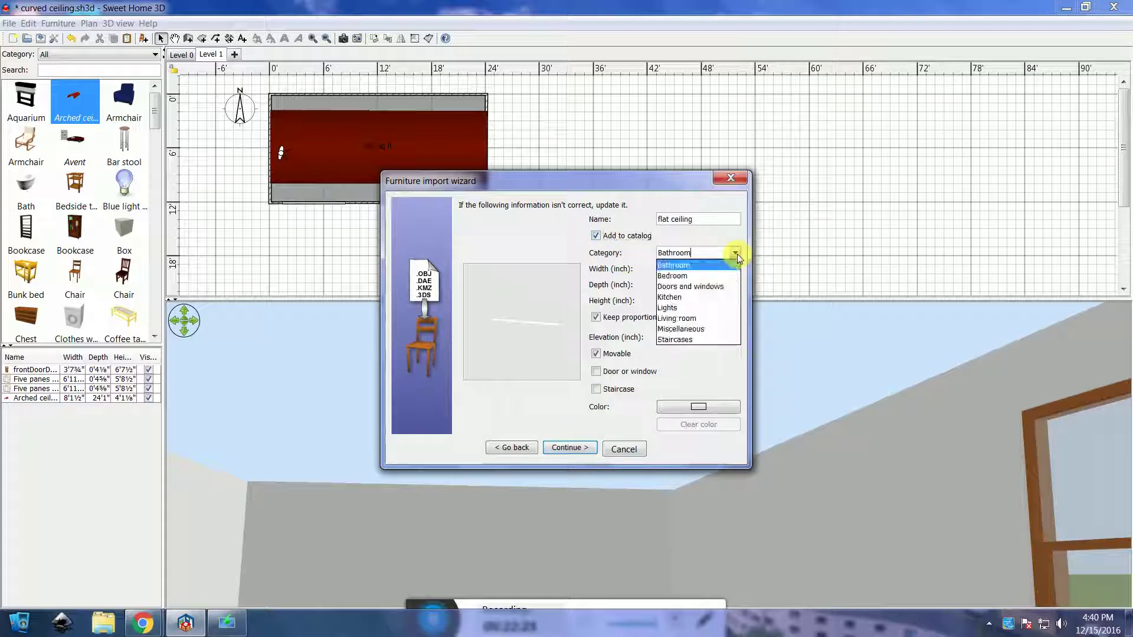
left_click(716, 323)
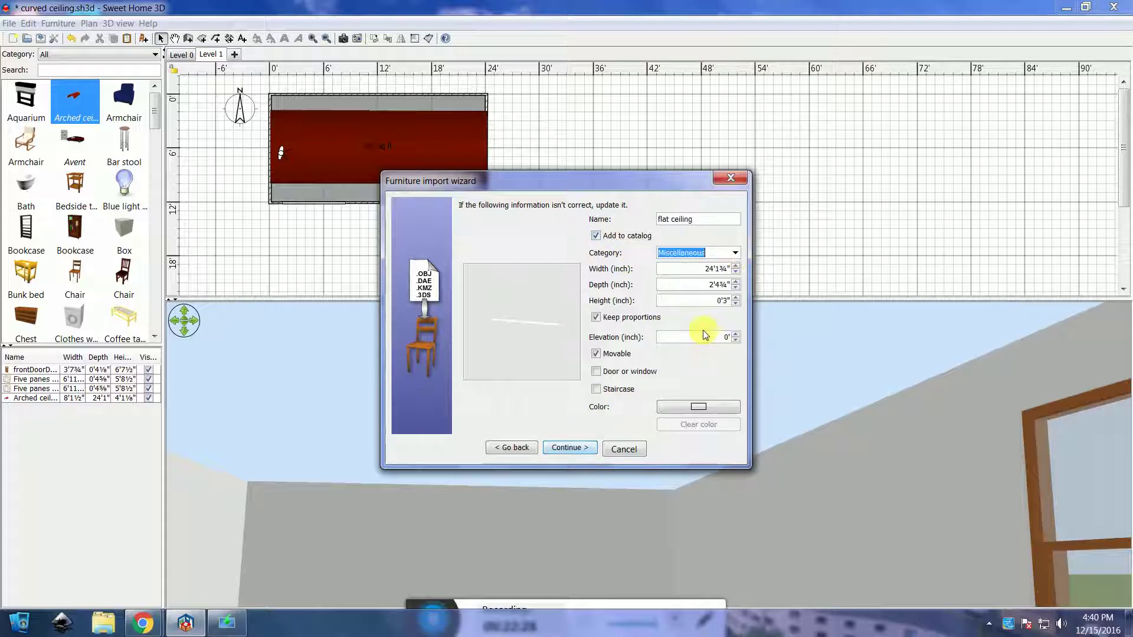
left_click(571, 453)
left_click(571, 451)
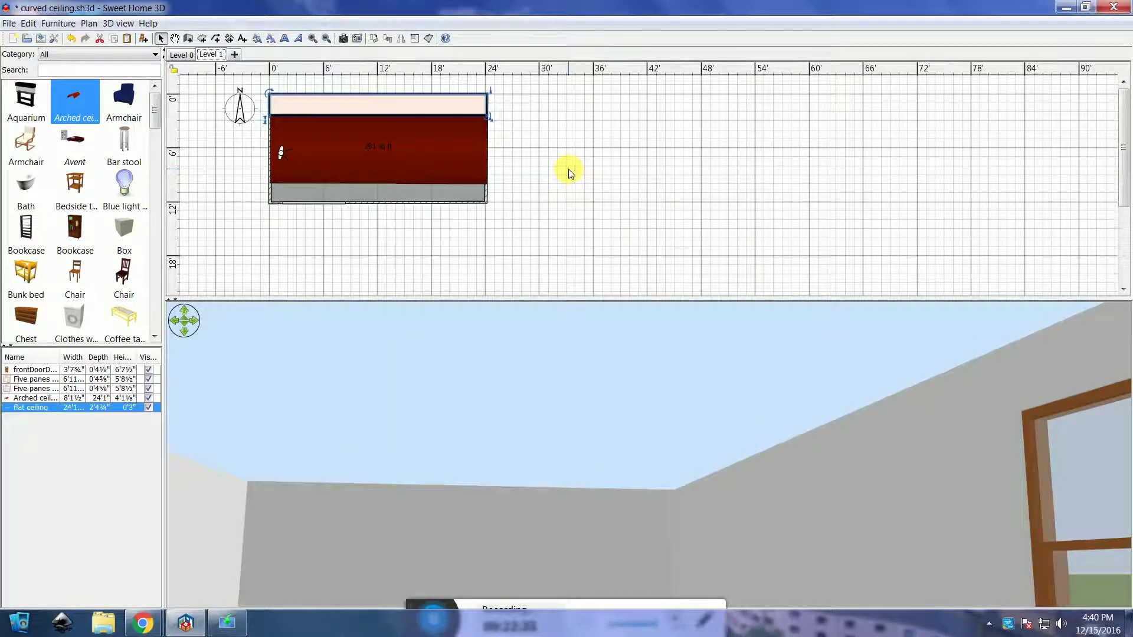
Copy the flat ceiling, paste it, and move the copy down to the room's bottom edge.
right_click(466, 113)
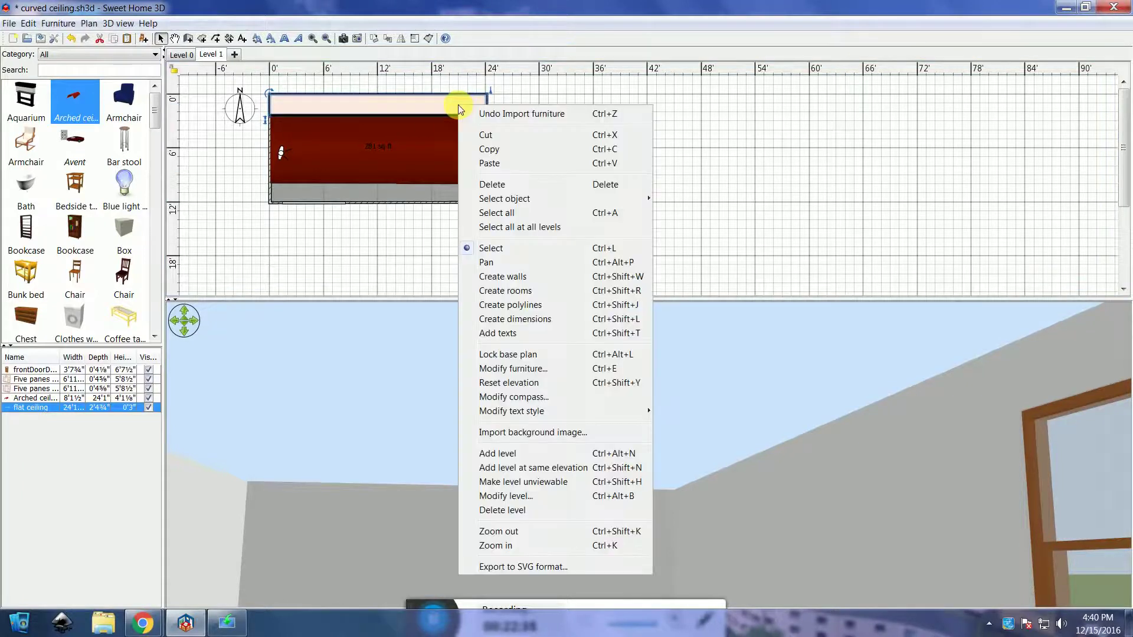
left_click(485, 145)
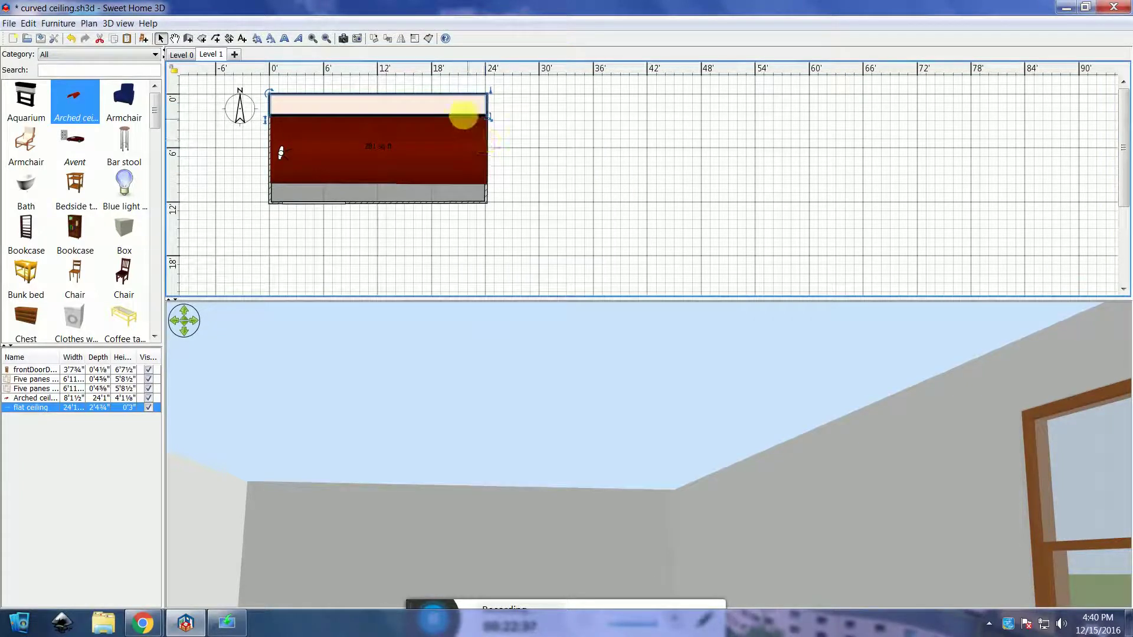
left_click(461, 195)
right_click(463, 192)
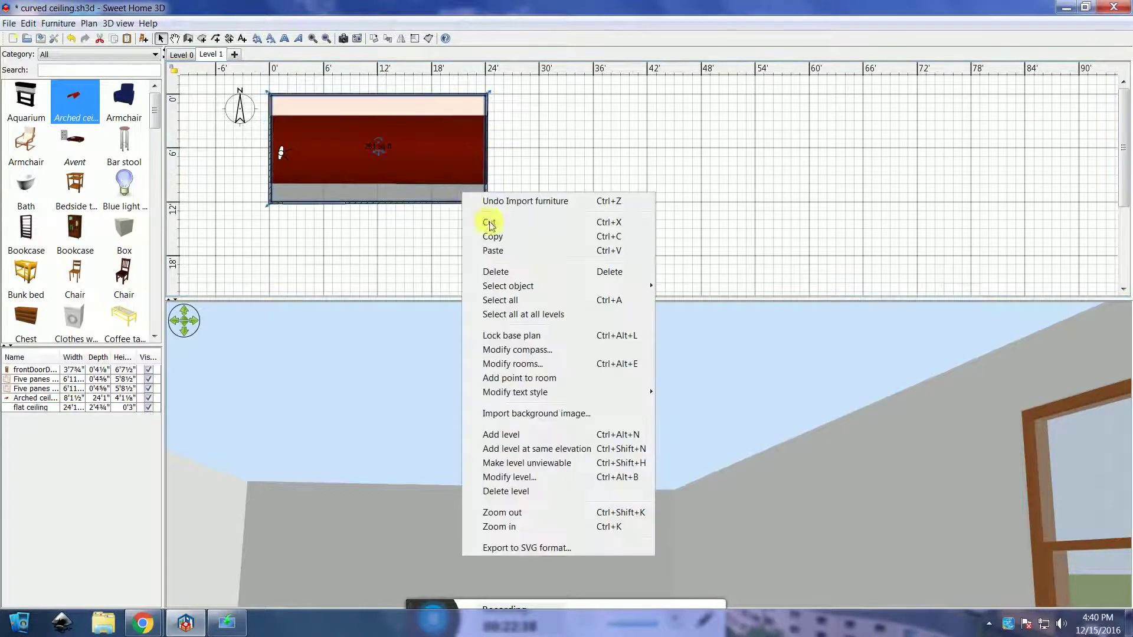
left_click(510, 252)
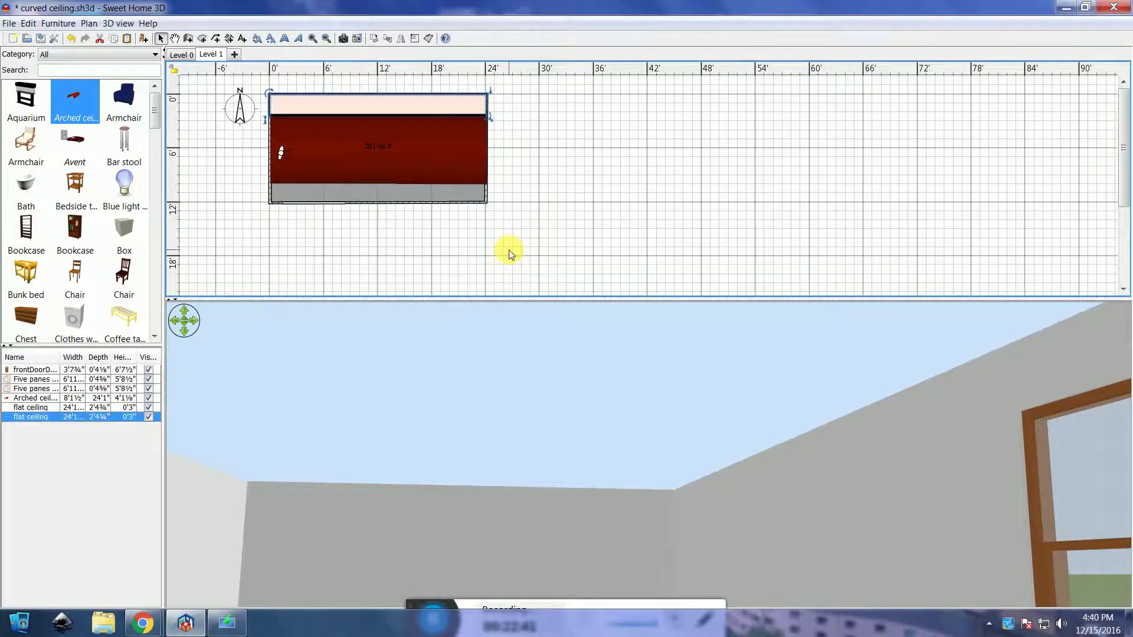
key("Down")
key("Down")
key("Down")
key("Down")
key("Down")
key("Down")
key("Down")
key("Down")
key("Down")
key("Down")
key("Down")
key("Down")
key("Down")
key("Down")
key("Down")
key("Down")
key("Down")
key("Down")
key("Down")
key("Down")
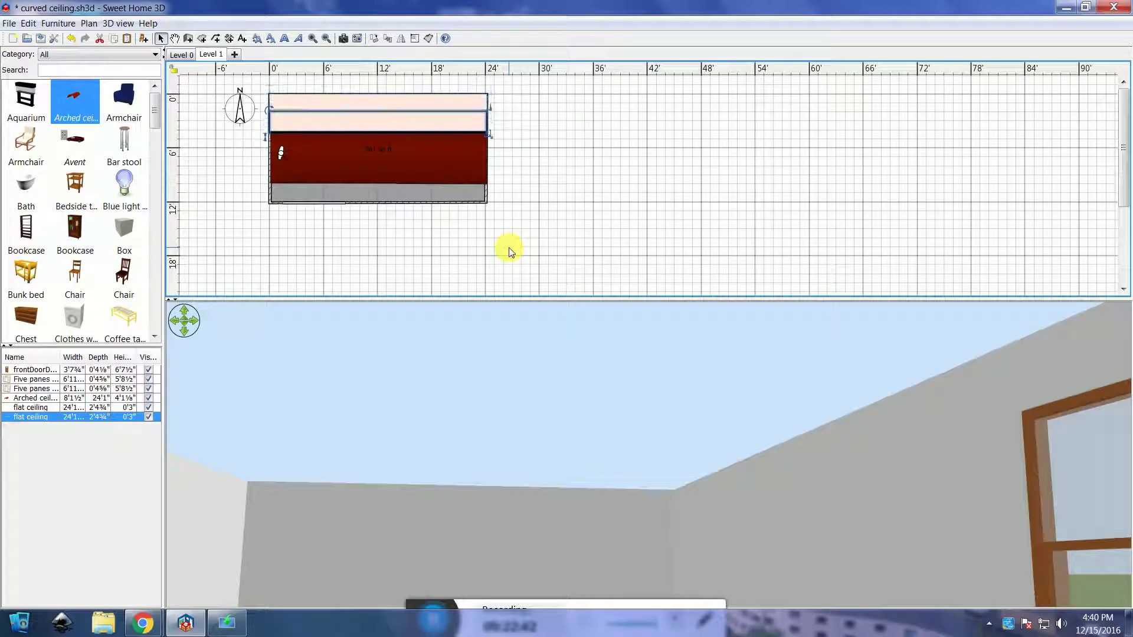
key("Down")
key("Down")
key("Down")
key("Down")
key("Down")
key("Down")
key("Down")
key("Down")
key("Down")
key("Down")
key("Down")
key("Down")
key("Down")
key("Down")
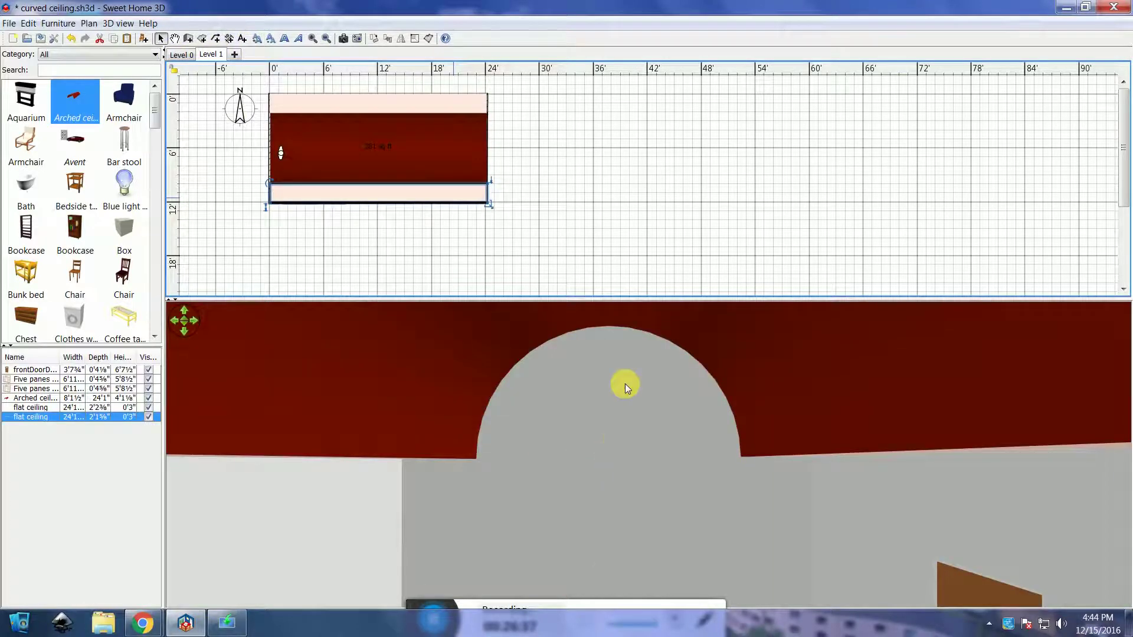
Tilt the 3D view up and lower the visitor's eye height to inspect the ceiling.
left_click_drag(540, 330, 537, 394)
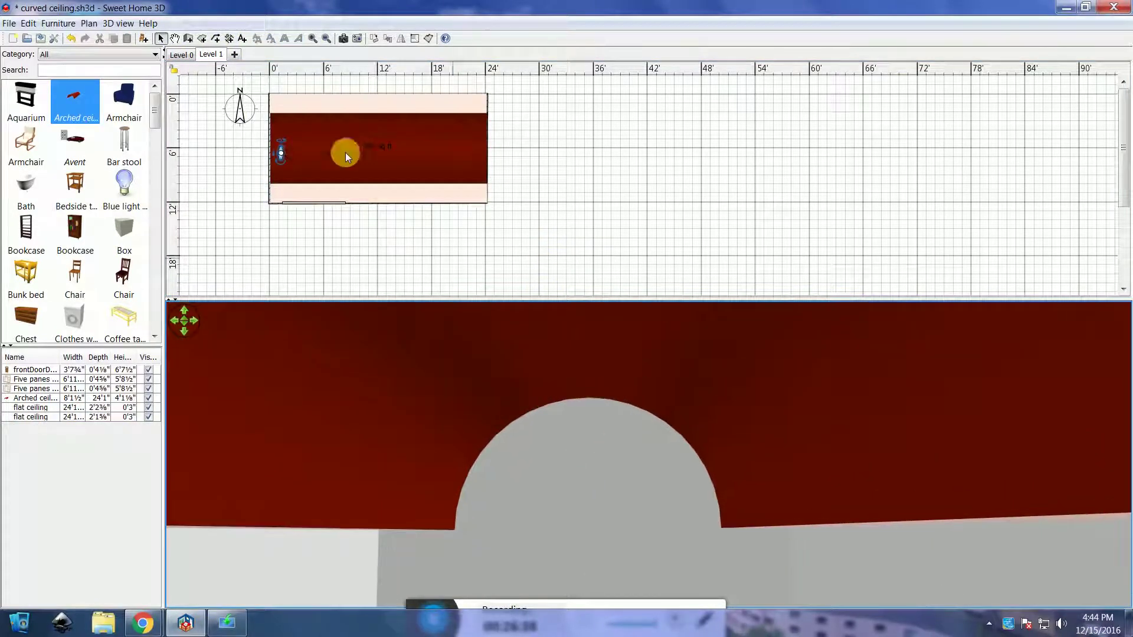
left_click_drag(282, 155, 289, 187)
left_click(543, 441)
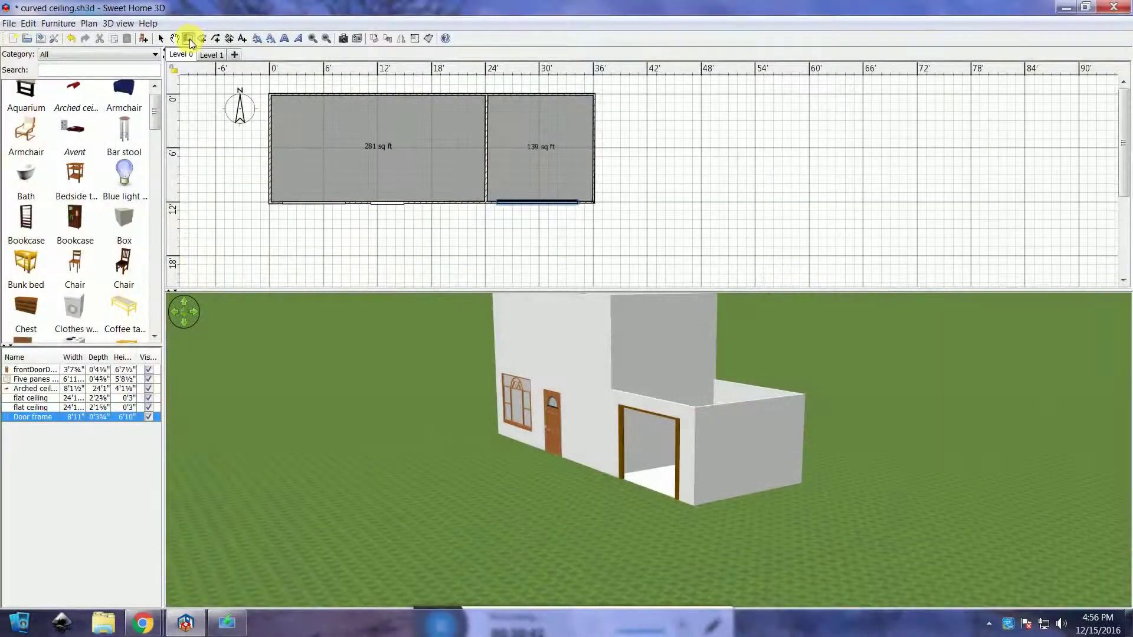
Start a new wall just right of the 139 sq ft room.
left_click(189, 39)
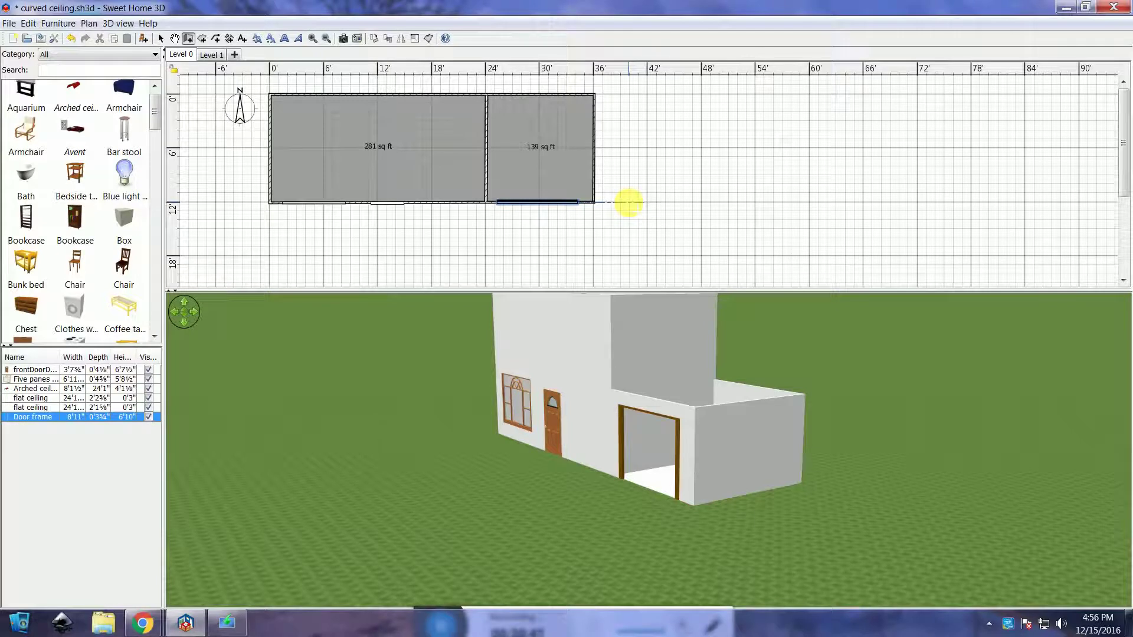
left_click(628, 203)
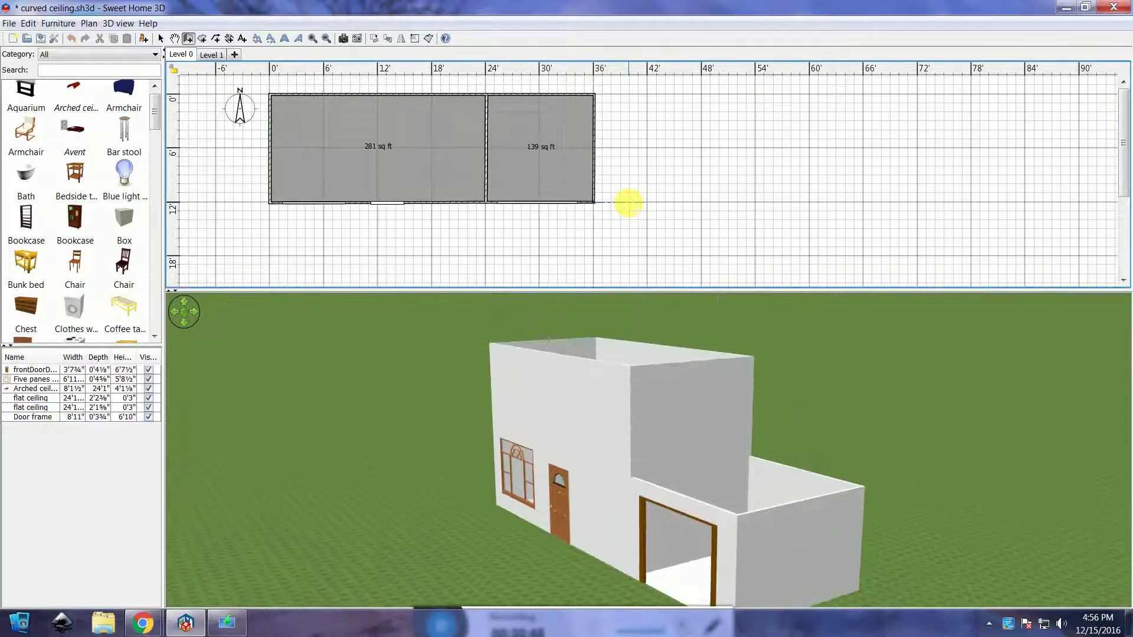
left_click(628, 203)
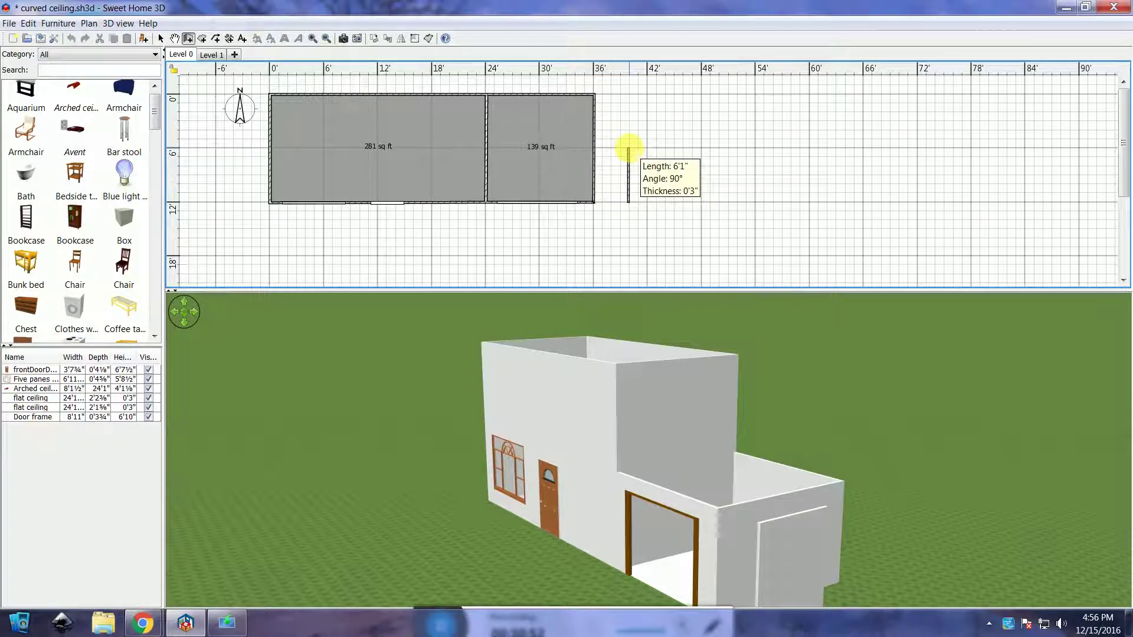
Draw a vertical wall, a curved arch top and a right wall, closing the outline.
left_click(628, 147)
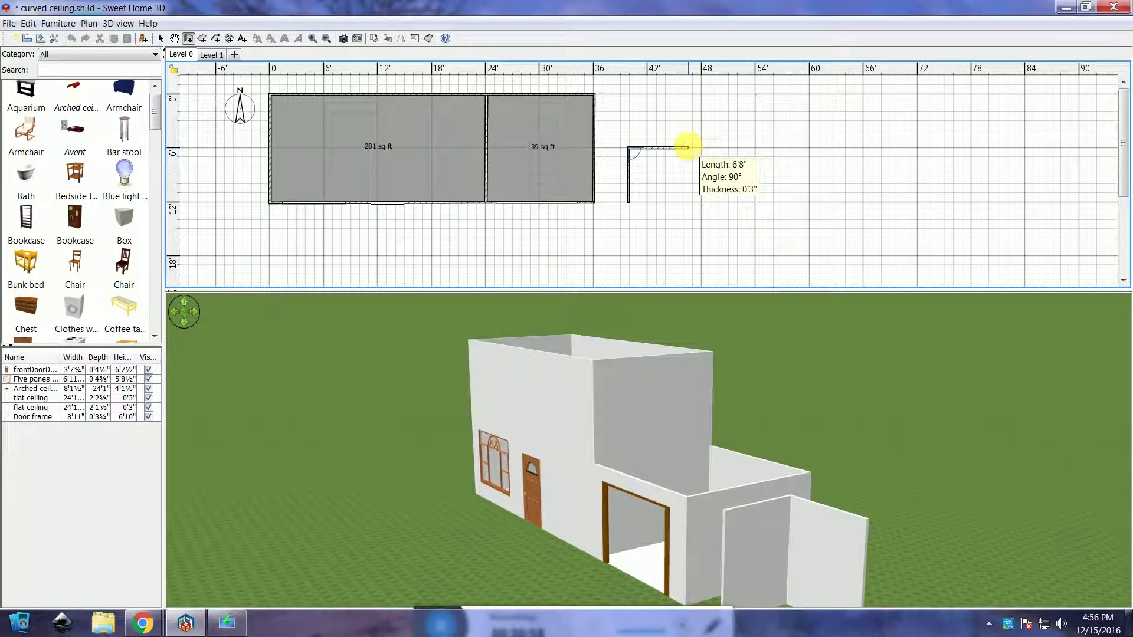
key("alt+shift")
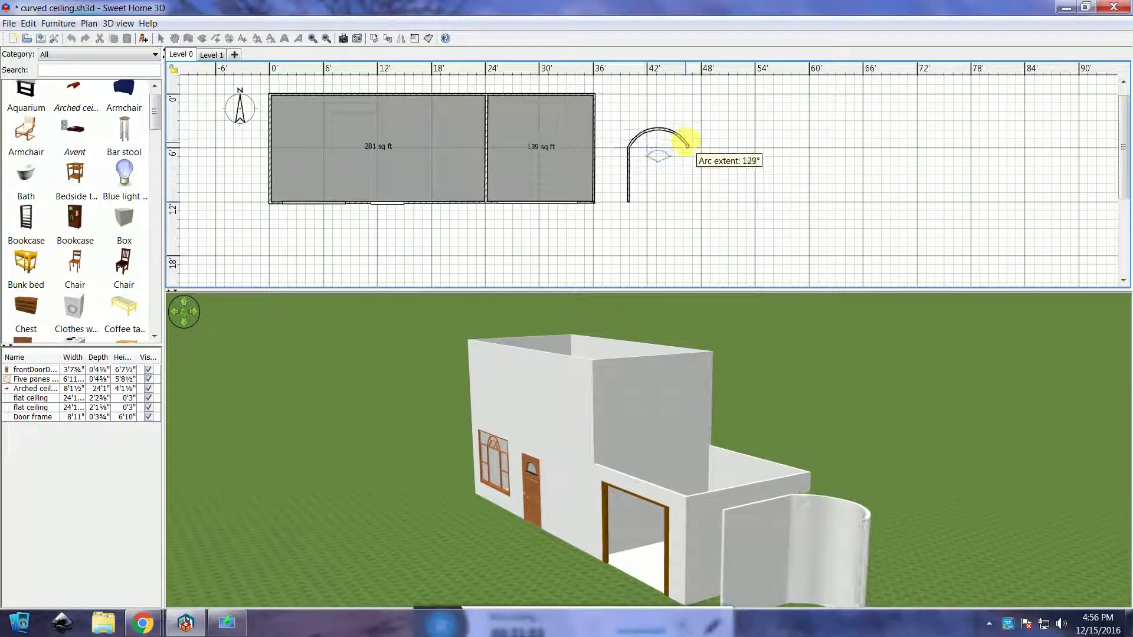
left_click(687, 146)
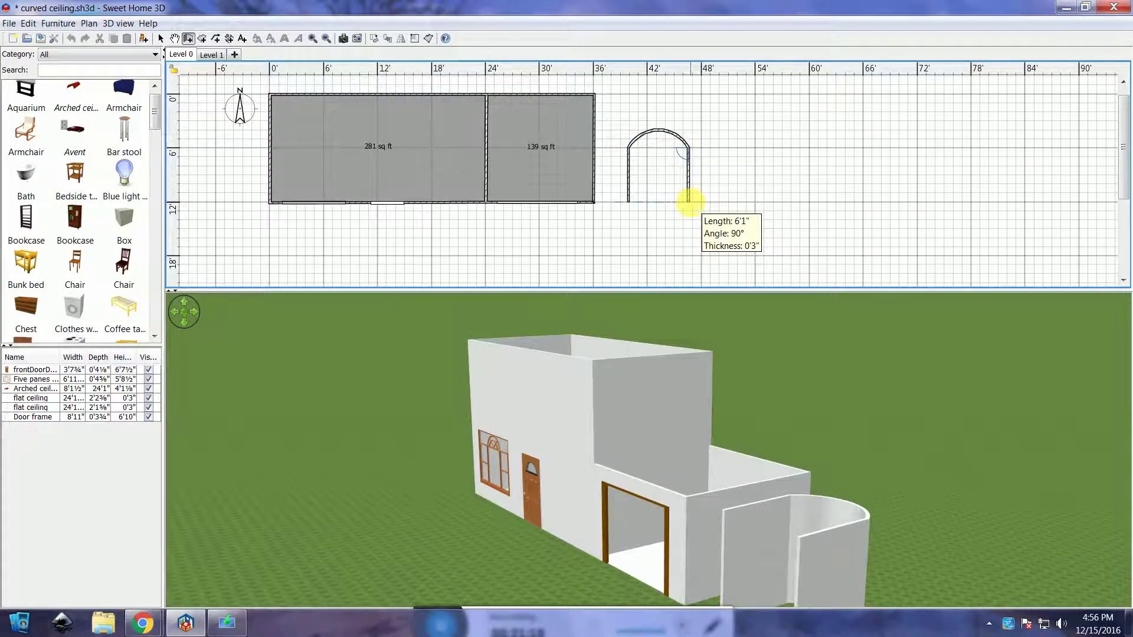
left_click(688, 202)
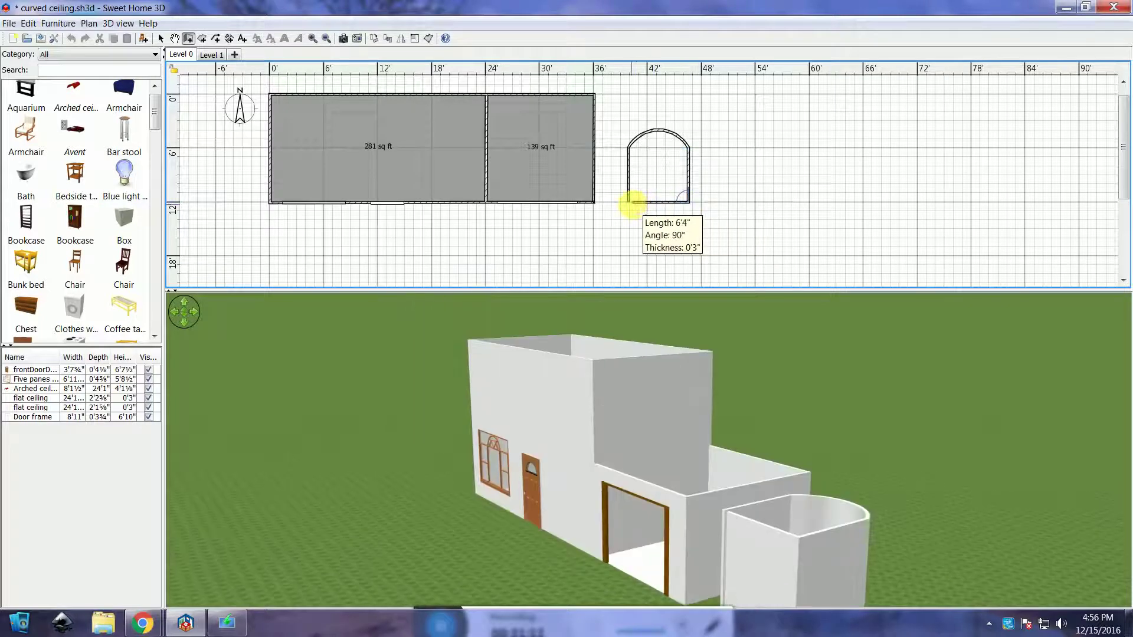
double_click(629, 204)
View the enclosure from above, switch to Select mode and undo the last wall edit.
left_click_drag(658, 377, 508, 357)
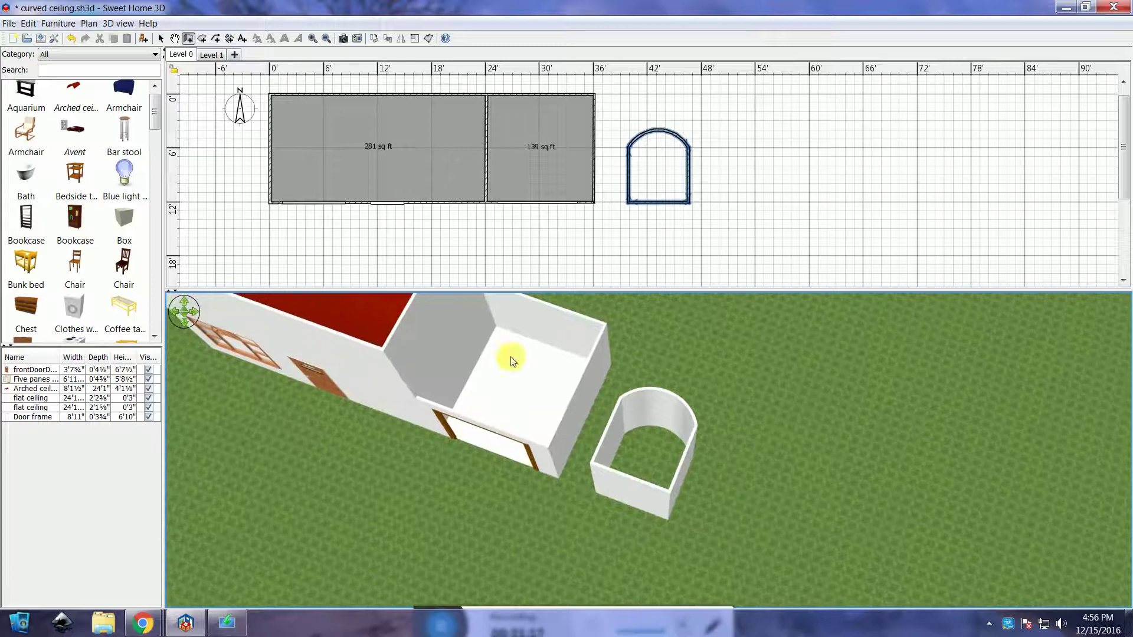
left_click(159, 38)
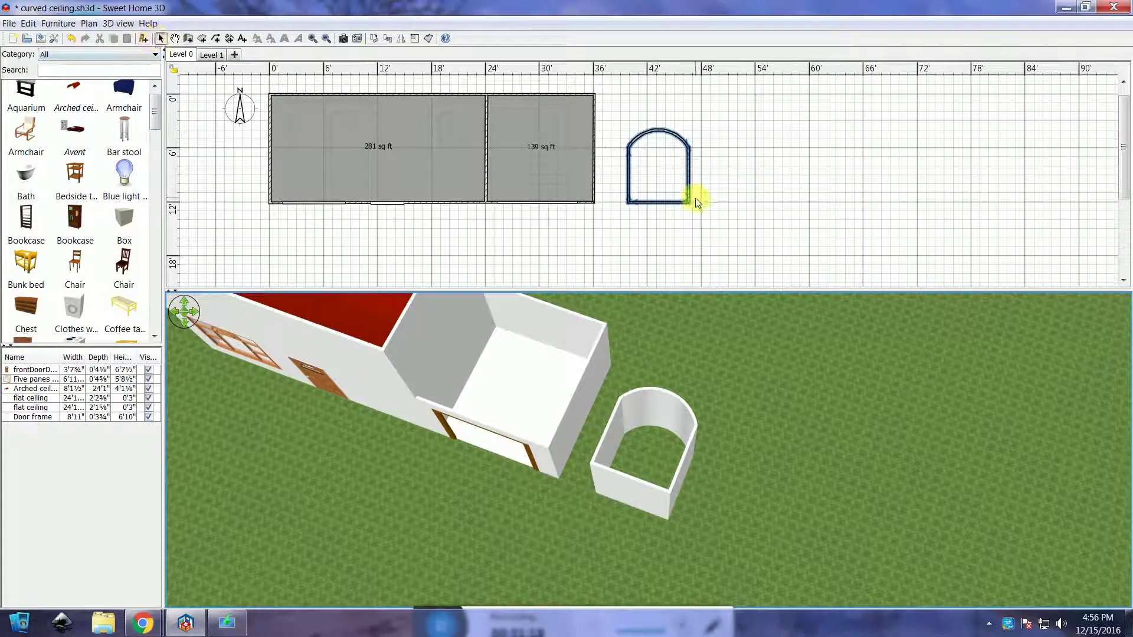
key("ctrl+z")
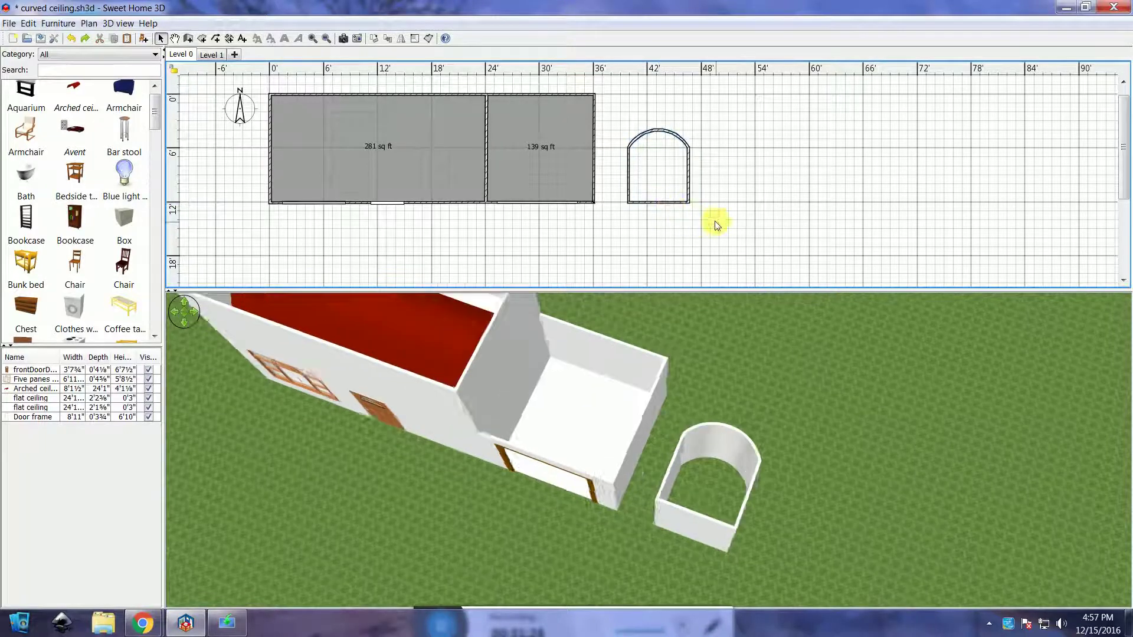
Lower the arch's bottom wall to 0'3" high.
double_click(665, 203)
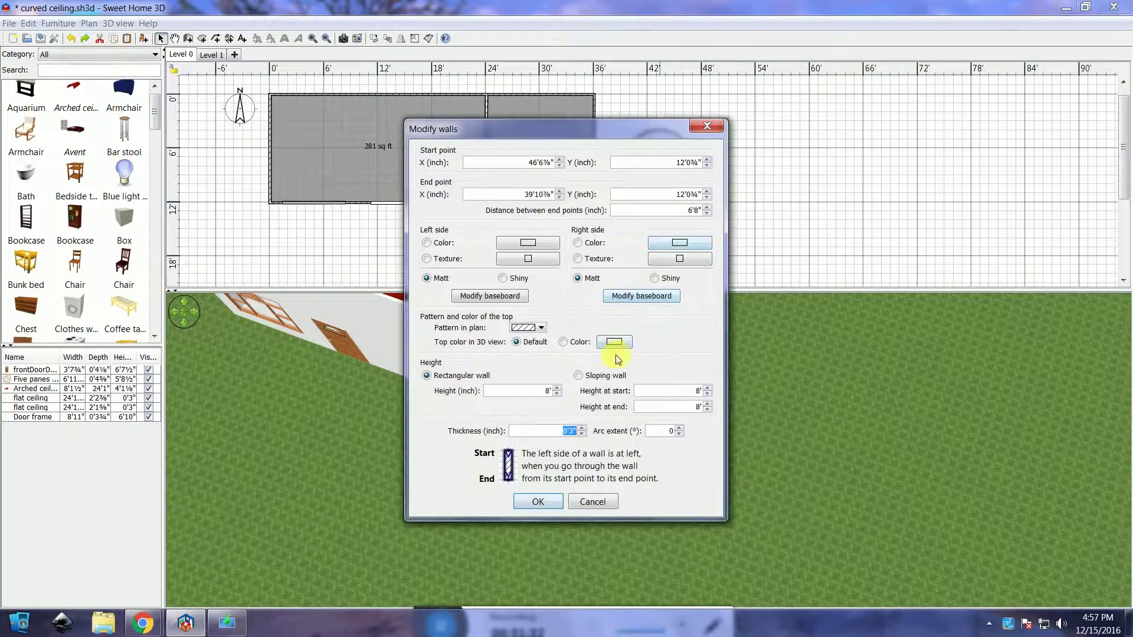
double_click(548, 390)
double_click(555, 431)
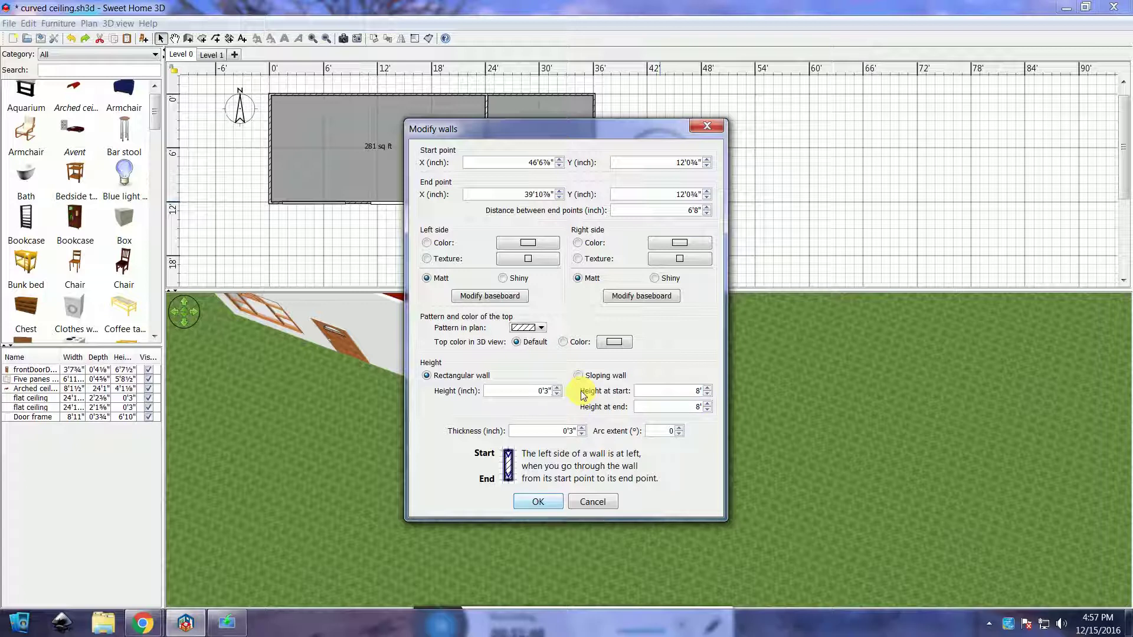
left_click(551, 501)
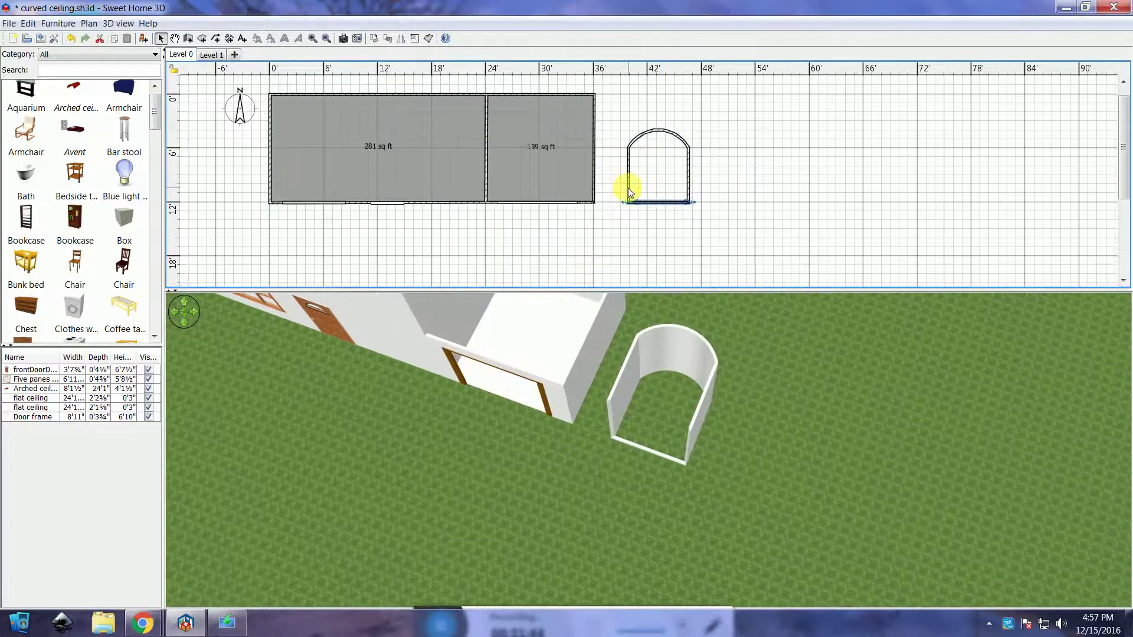
Lower the arch's left, curved and right walls to 0'3" high as well.
double_click(627, 188)
left_click(543, 391)
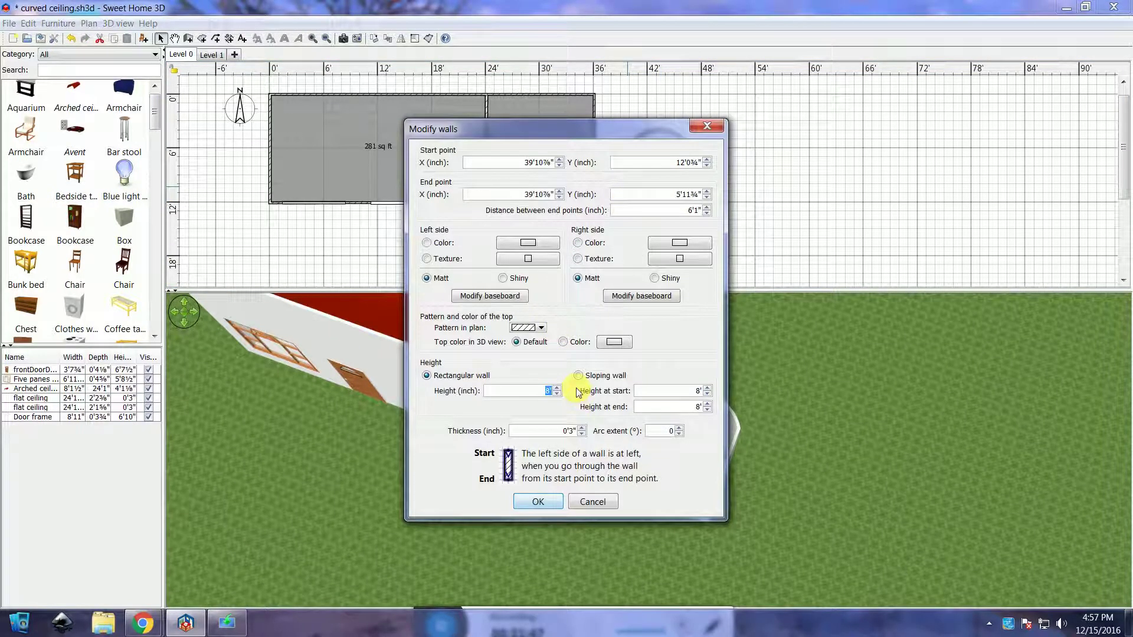
left_click(539, 503)
double_click(671, 147)
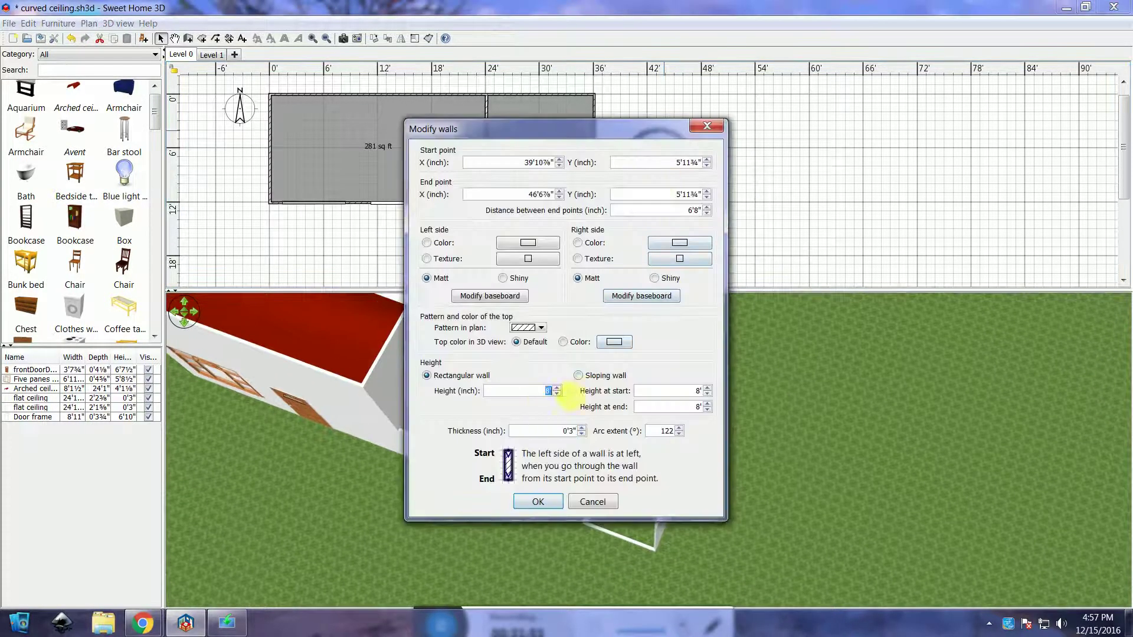
left_click(538, 502)
double_click(689, 172)
left_click(543, 391)
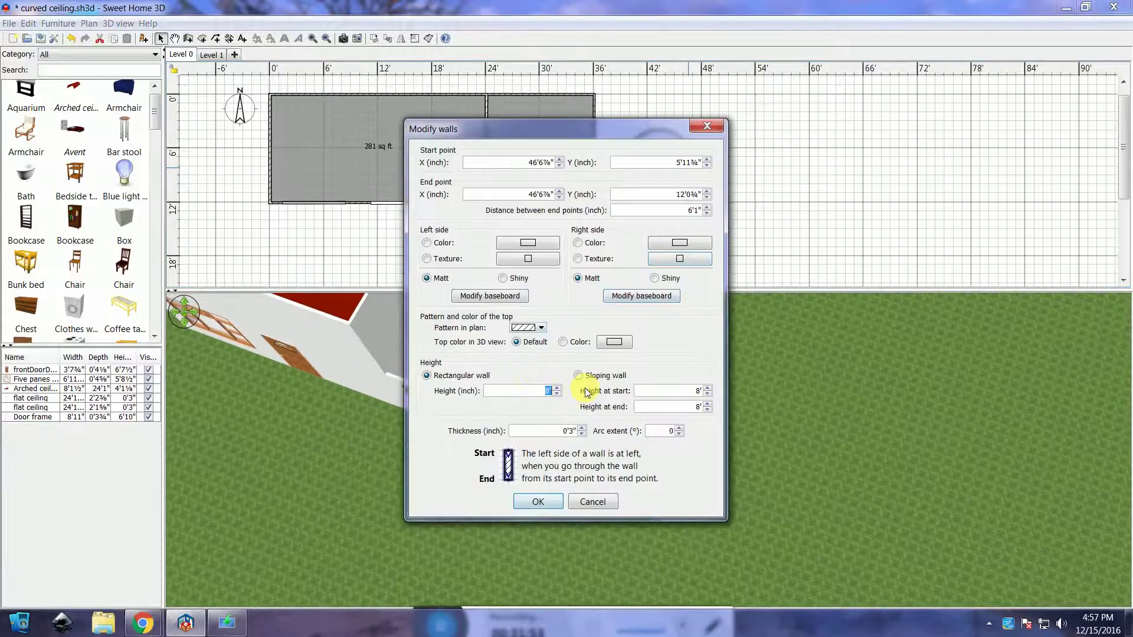
key("Return")
left_click_drag(674, 331, 707, 361)
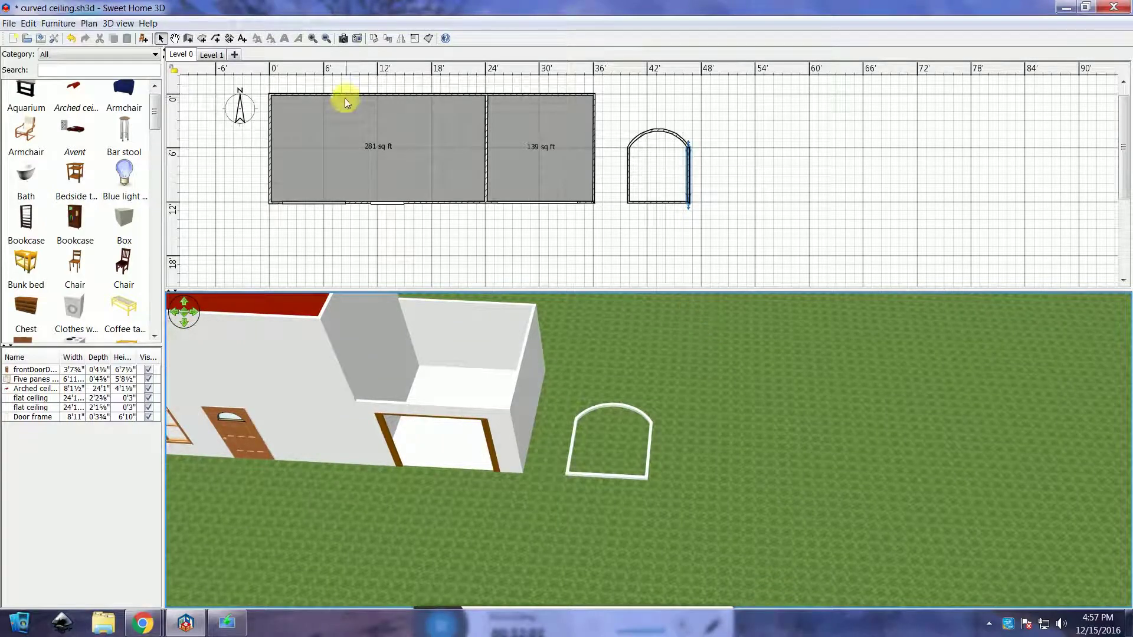
left_click(188, 39)
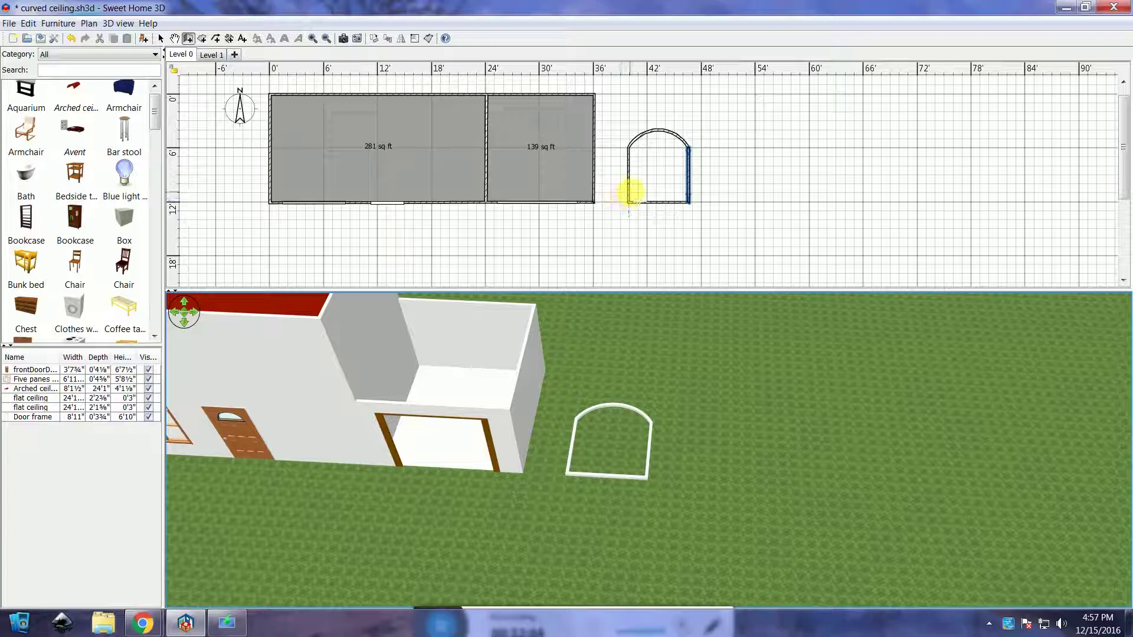
Draw four diagonal walls corner to corner, crossing inside the arch outline.
left_click(629, 192)
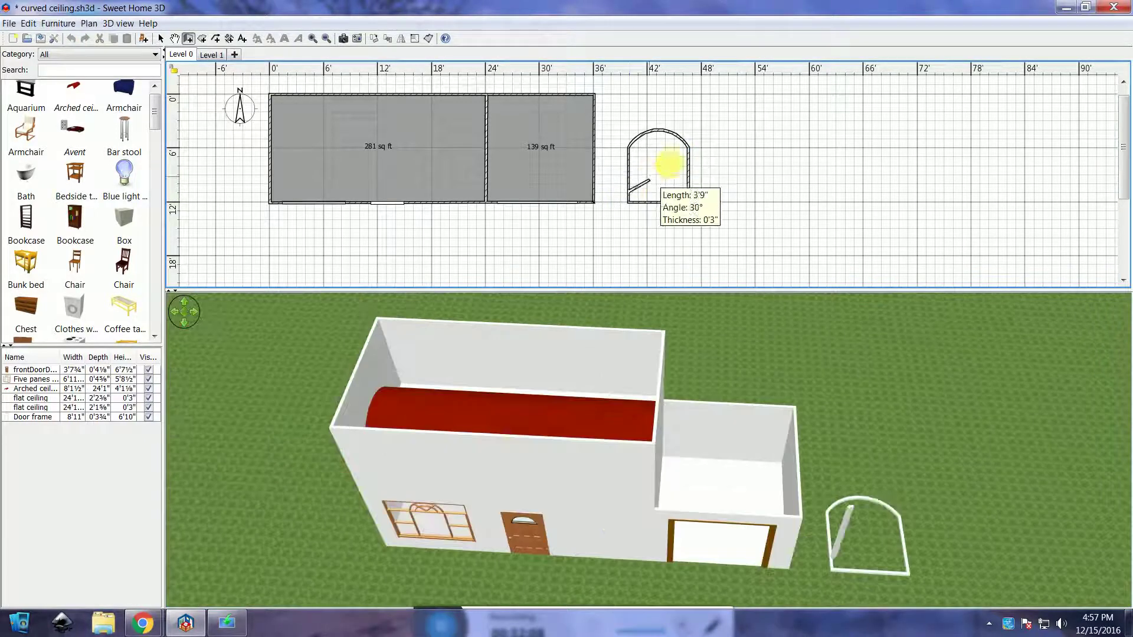
double_click(679, 137)
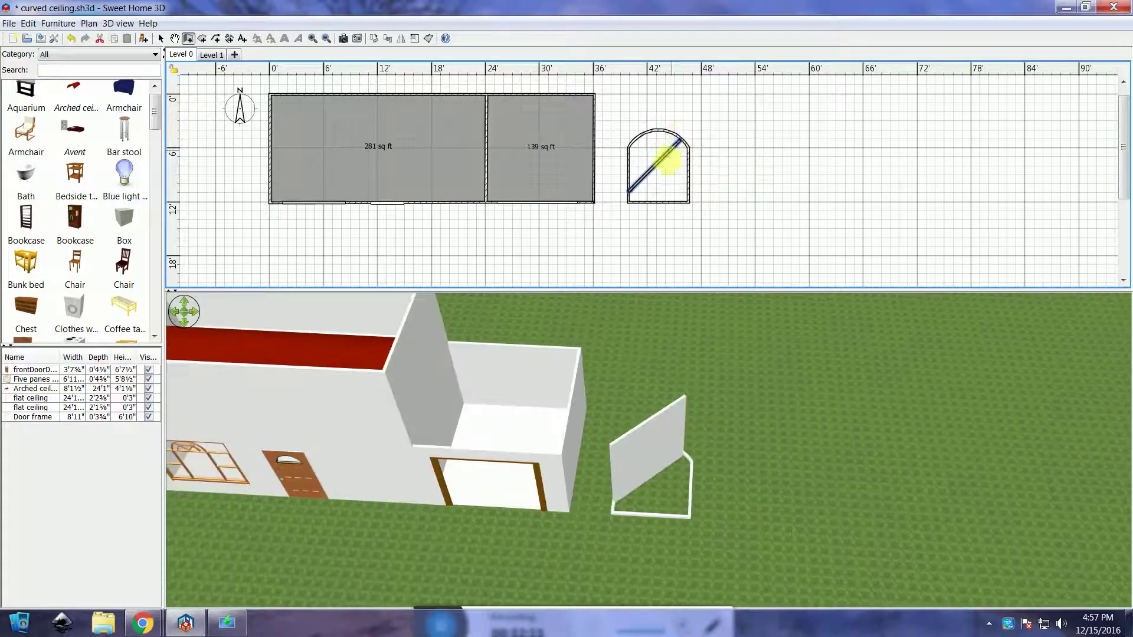
left_click(630, 199)
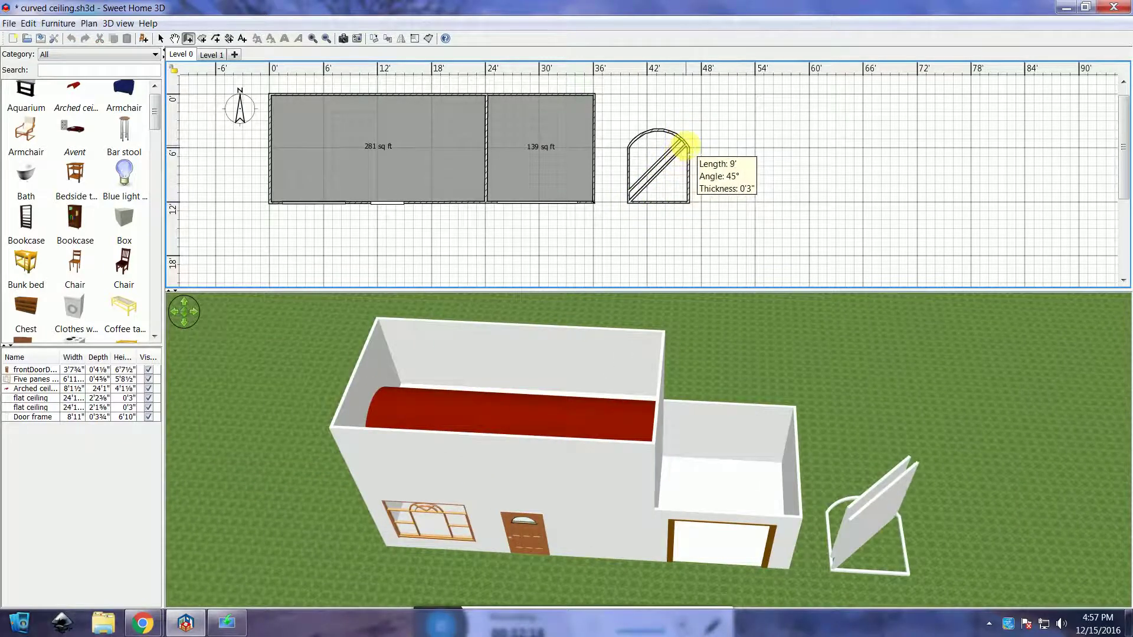
double_click(682, 144)
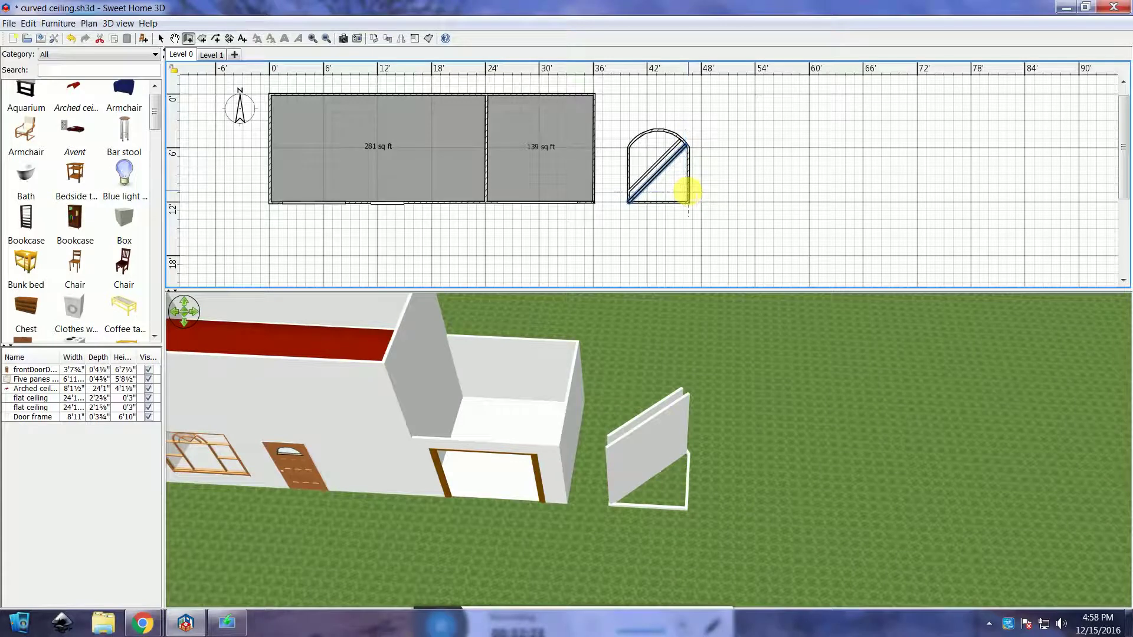
left_click(686, 190)
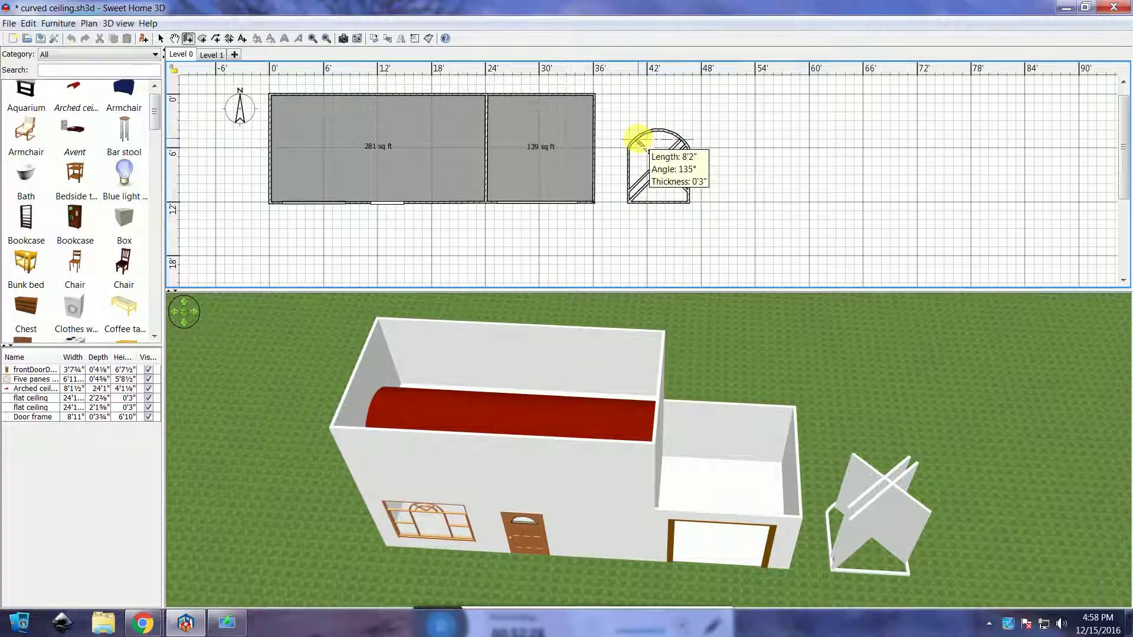
double_click(637, 140)
left_click(688, 201)
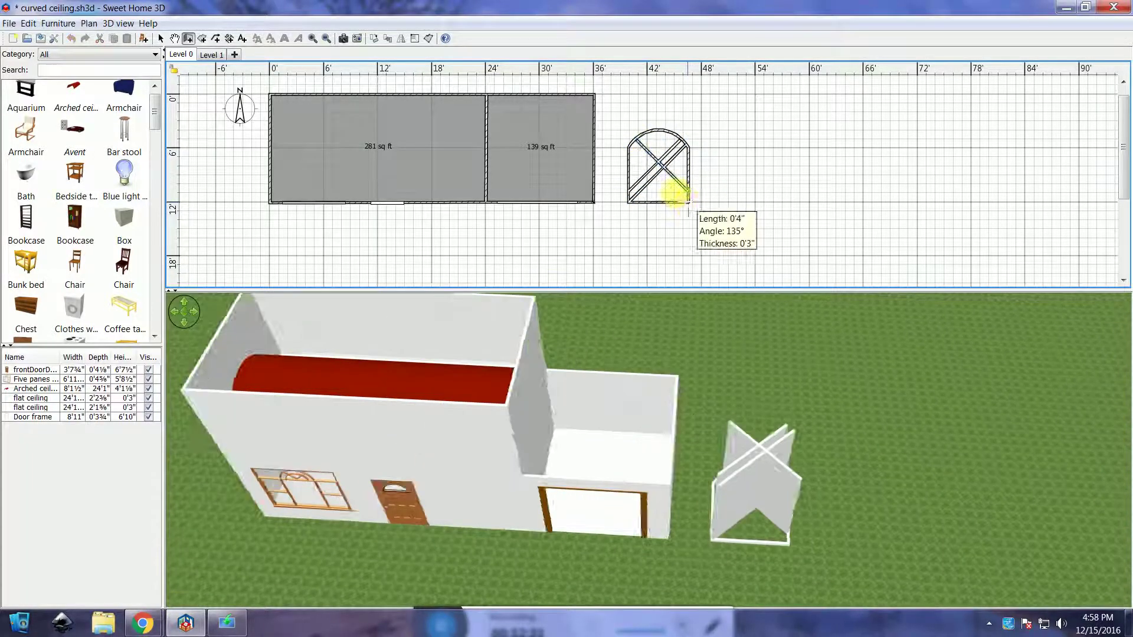
double_click(628, 145)
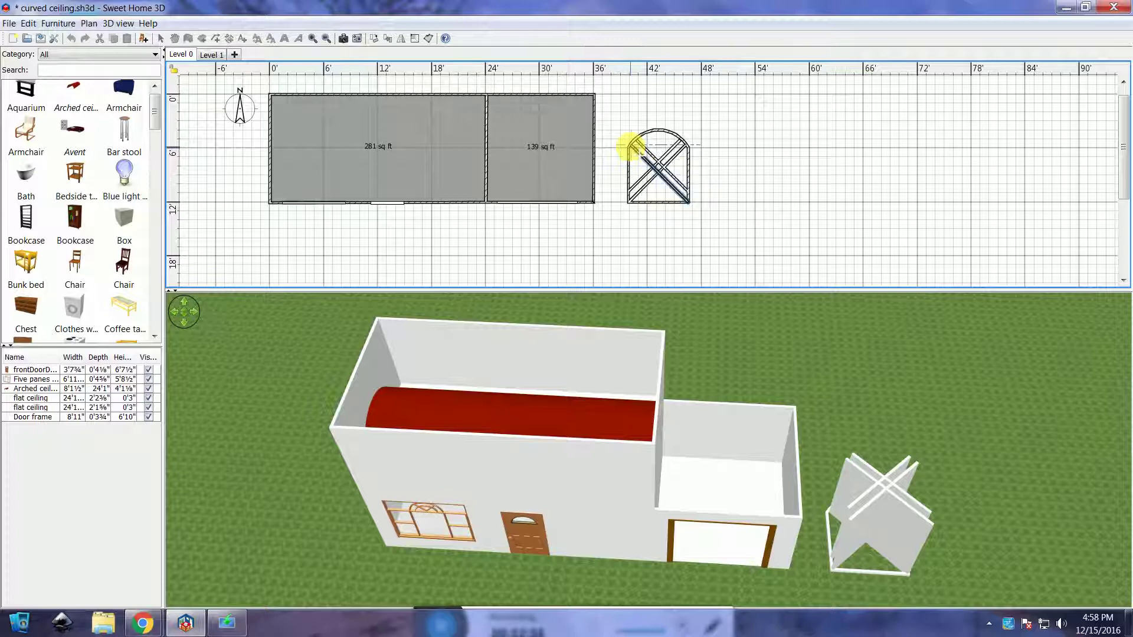
left_click(160, 38)
Lower the crossing diagonal walls to 0'3" high.
double_click(676, 193)
left_click_drag(540, 391, 588, 395)
left_click(537, 501)
double_click(665, 171)
left_click(551, 502)
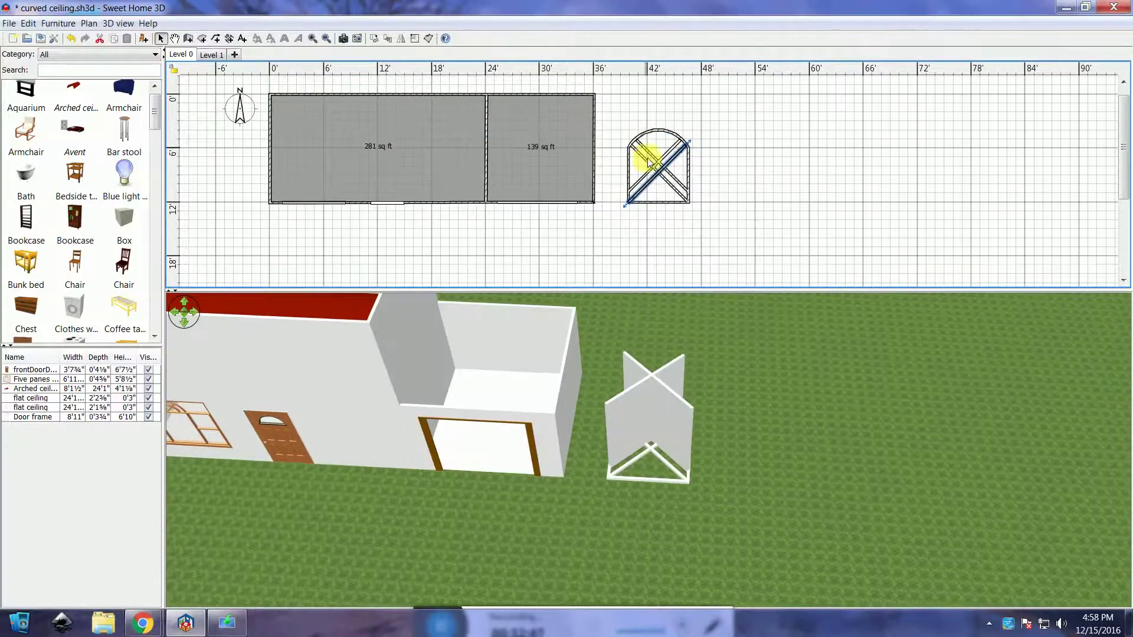
double_click(649, 174)
left_click(593, 502)
double_click(644, 177)
left_click_drag(540, 391, 587, 400)
left_click(538, 502)
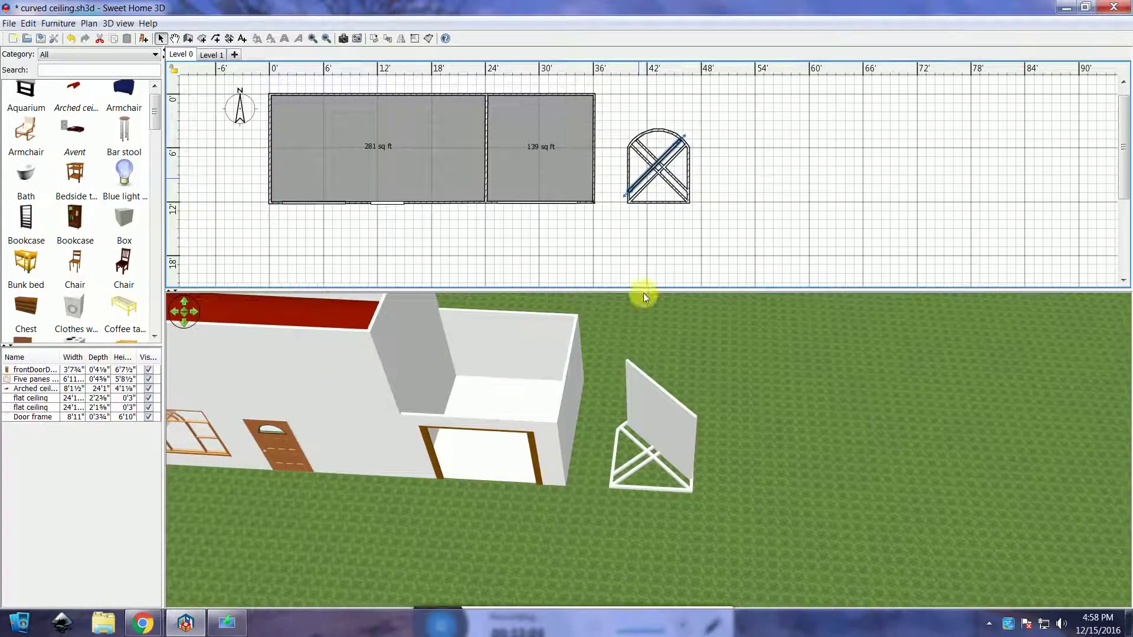
double_click(657, 190)
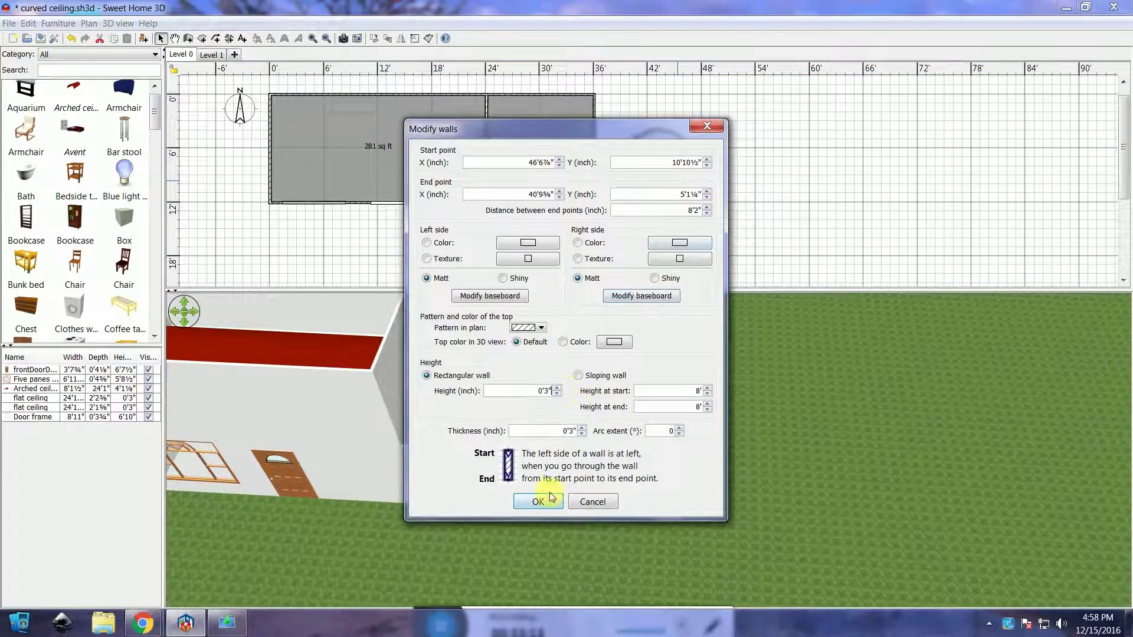
Flatten the last crossing bar, then colour the arch's bottom wall brown on both sides.
left_click(539, 501)
left_click_drag(669, 378, 677, 431)
double_click(651, 204)
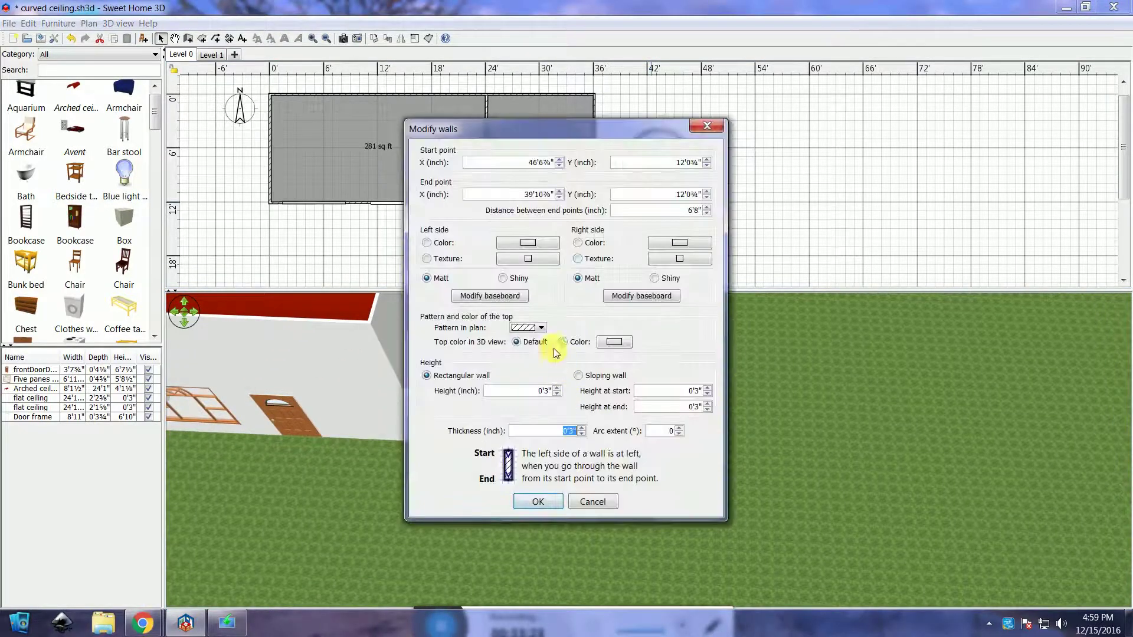
left_click(534, 243)
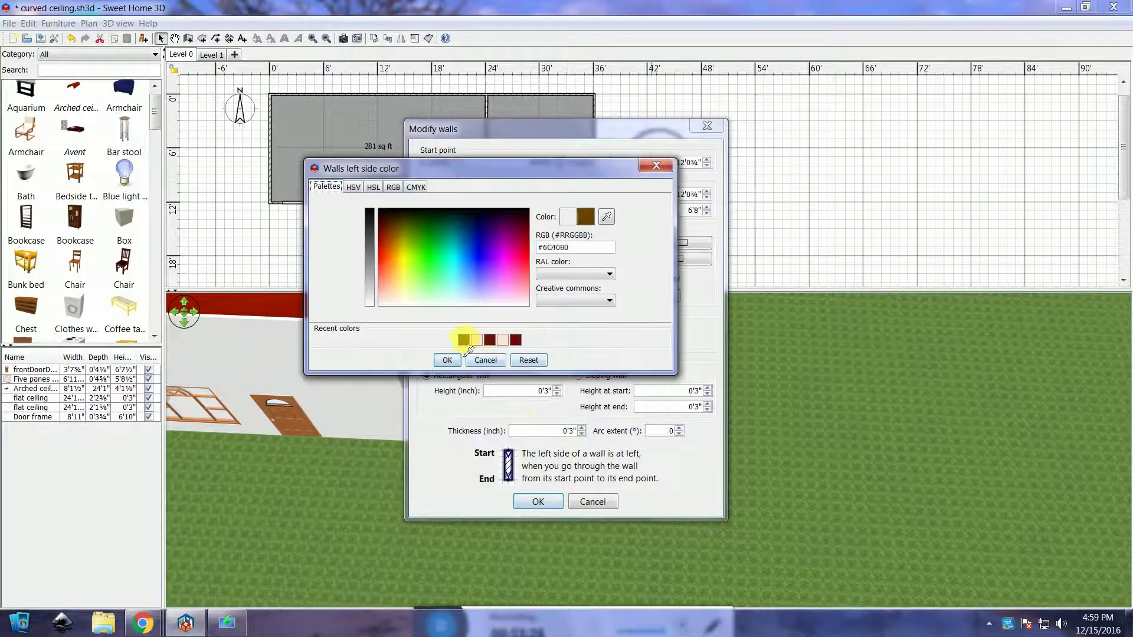
left_click(450, 362)
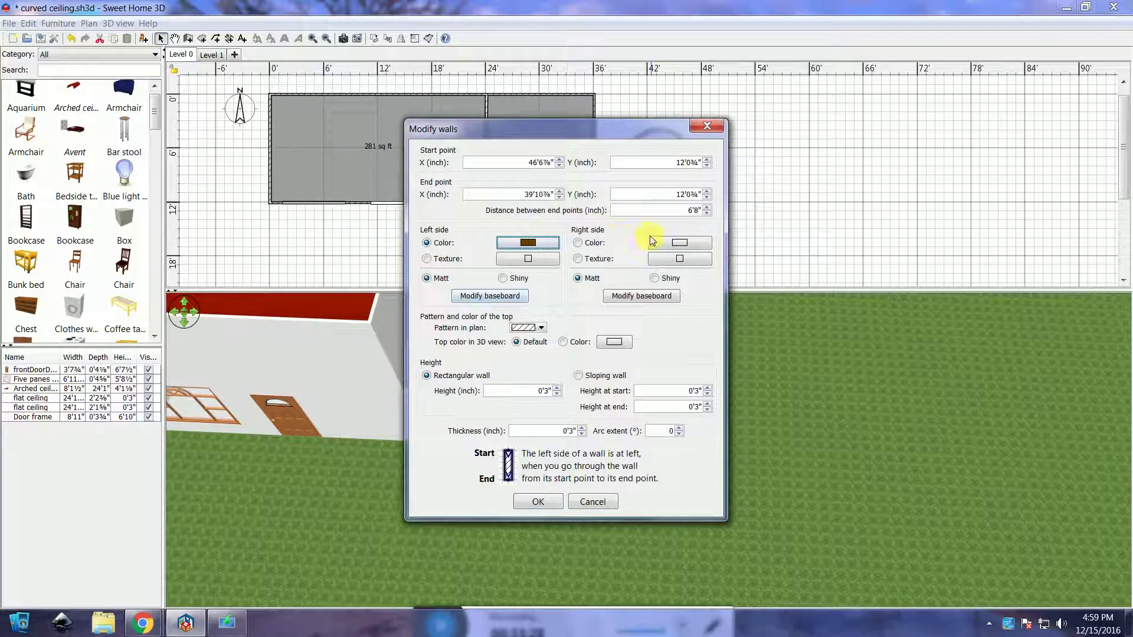
left_click(651, 241)
left_click(615, 340)
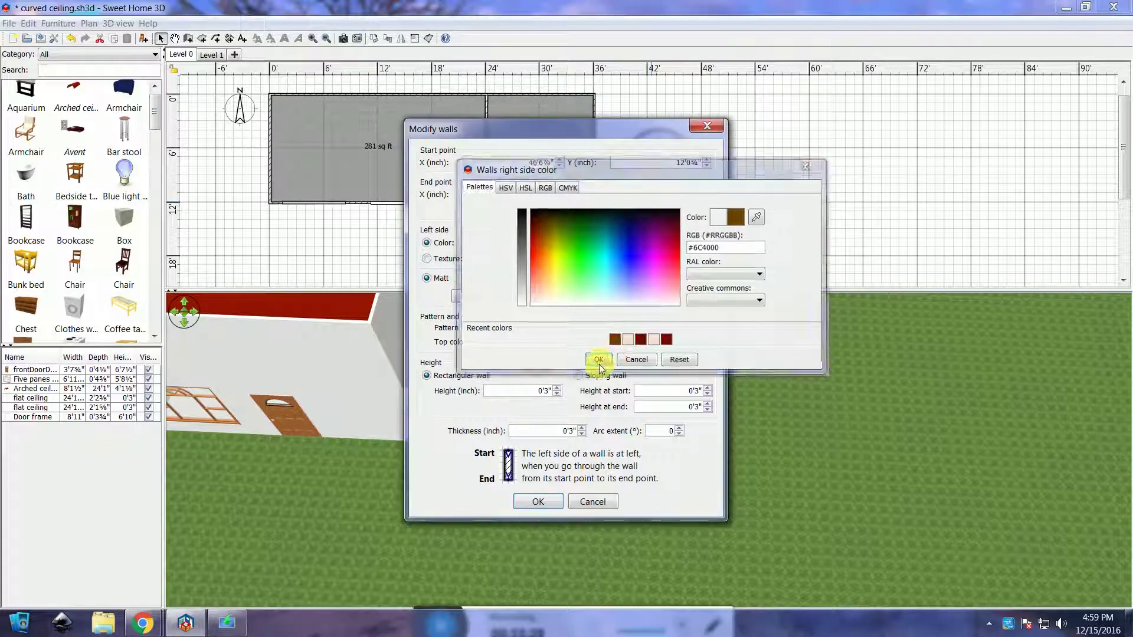
left_click(598, 360)
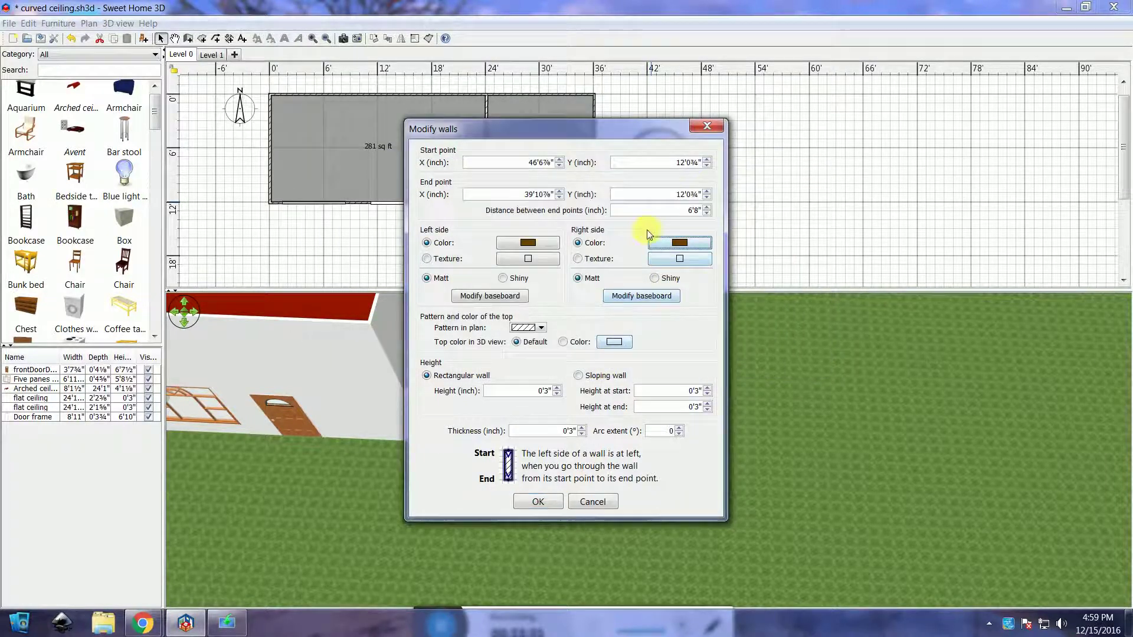
left_click(545, 499)
Colour both sides of the arch's left wall brown.
double_click(629, 177)
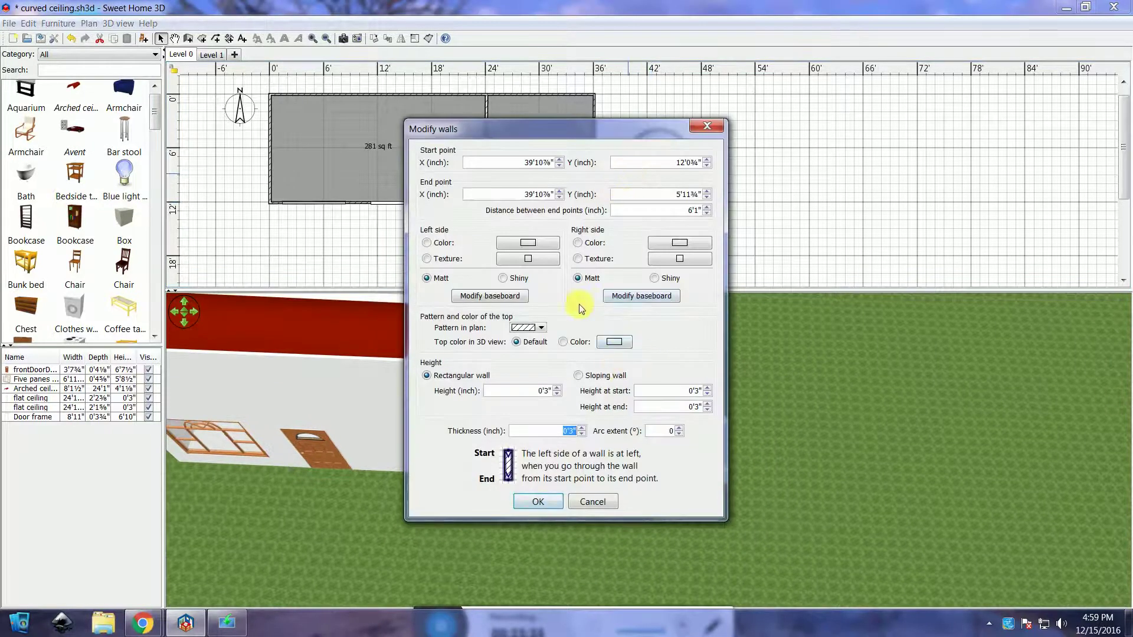
left_click(527, 244)
left_click(463, 339)
left_click(447, 361)
left_click(678, 242)
left_click(616, 339)
left_click(596, 357)
left_click(538, 502)
Colour both sides of the curved arch wall brown.
double_click(676, 111)
left_click(527, 242)
left_click(464, 339)
left_click(447, 360)
left_click(678, 242)
left_click(616, 339)
left_click(595, 356)
left_click(538, 502)
Colour both sides of the arch's right wall brown.
double_click(678, 171)
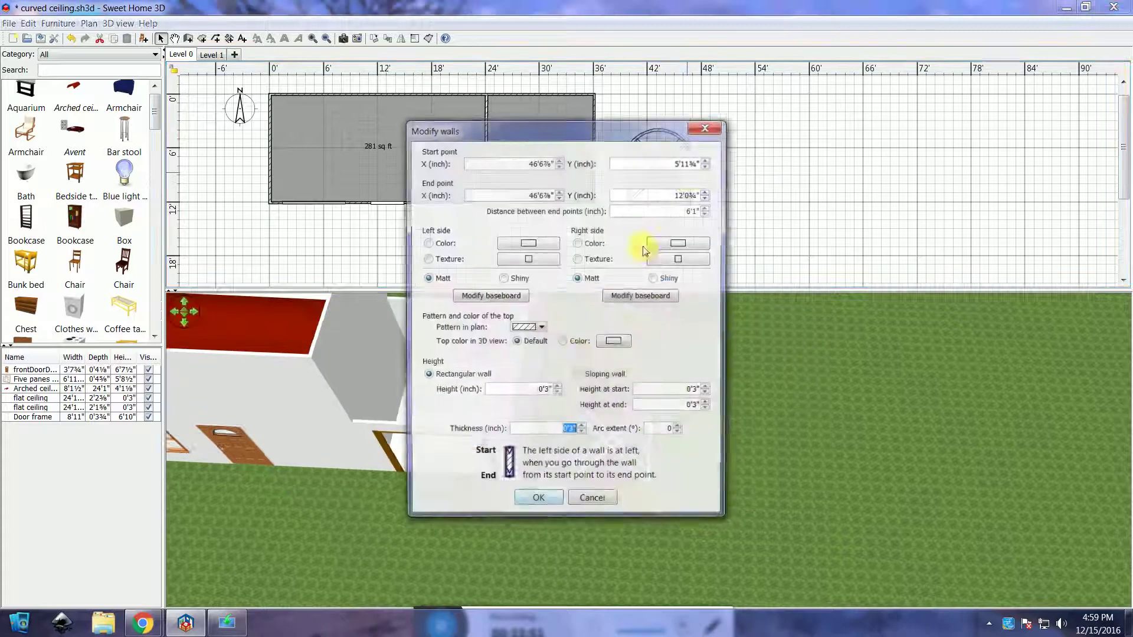
left_click(527, 243)
left_click(463, 340)
left_click(447, 360)
left_click(678, 242)
left_click(616, 339)
left_click(595, 357)
left_click(538, 501)
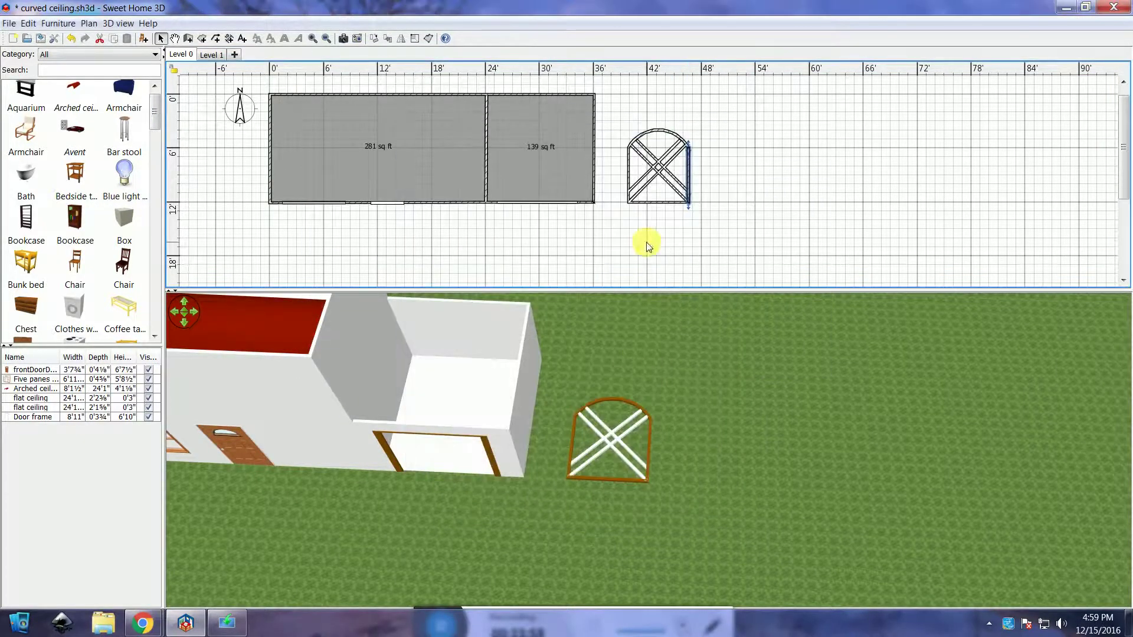
Select all the brown-framed arch walls and crossing bars in the plan.
left_click_drag(653, 519, 649, 585)
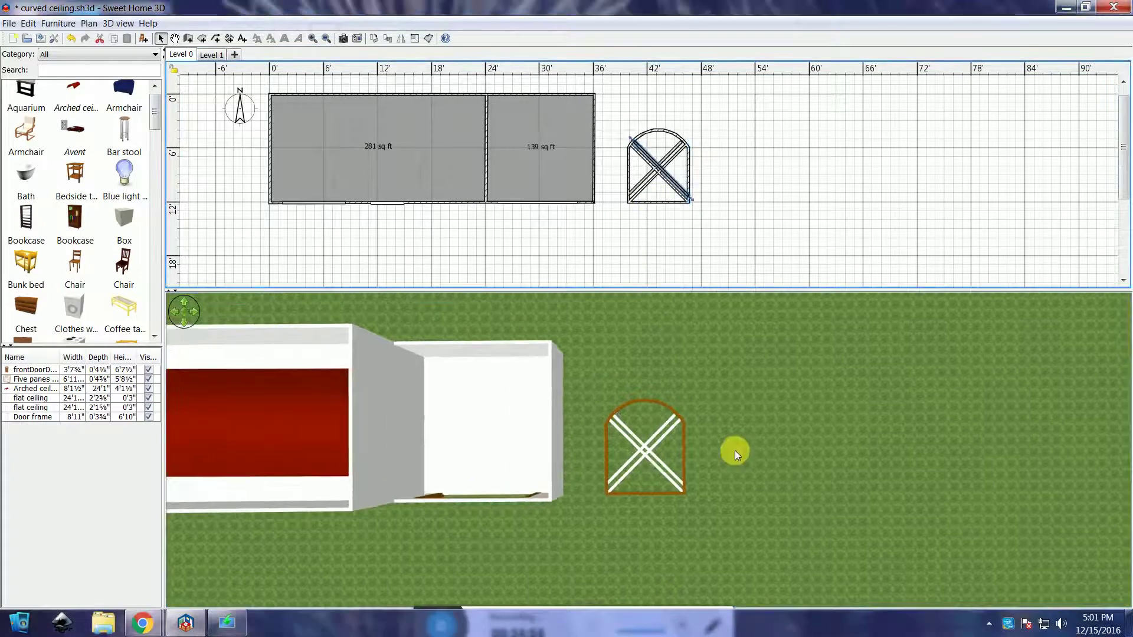
scroll(736, 451, "up", 8)
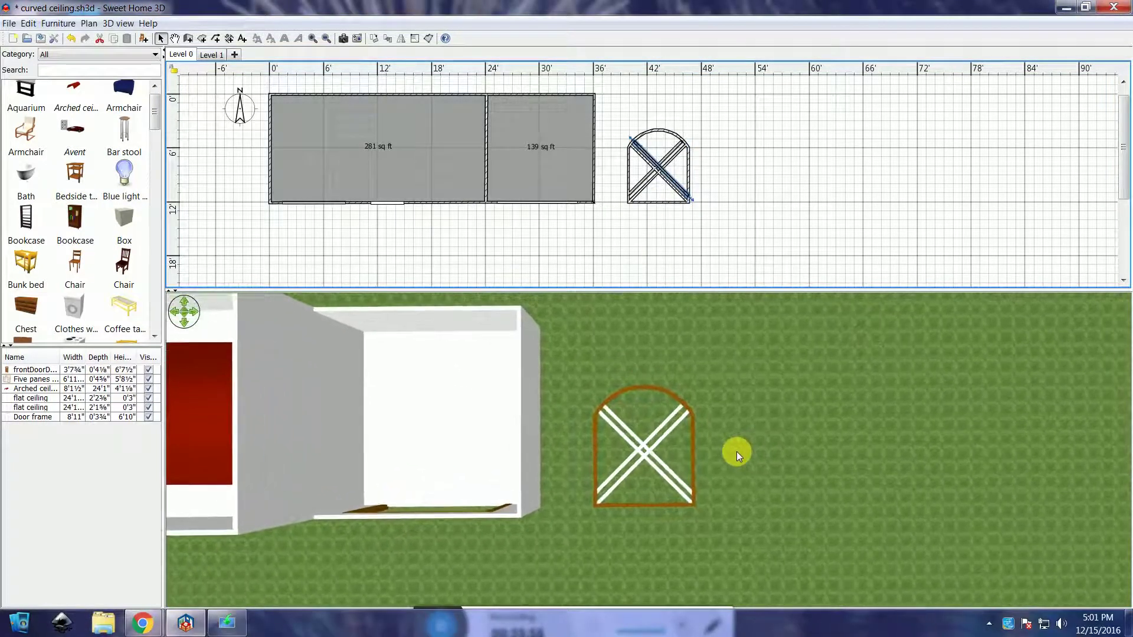
scroll(736, 451, "up", 6)
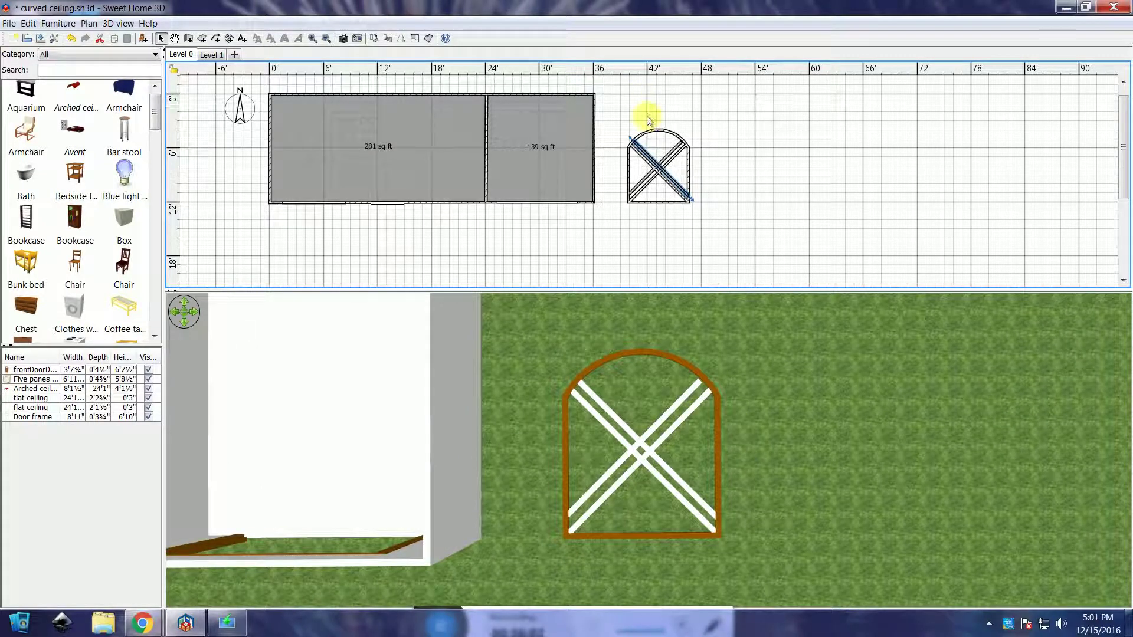
left_click_drag(759, 98, 623, 217)
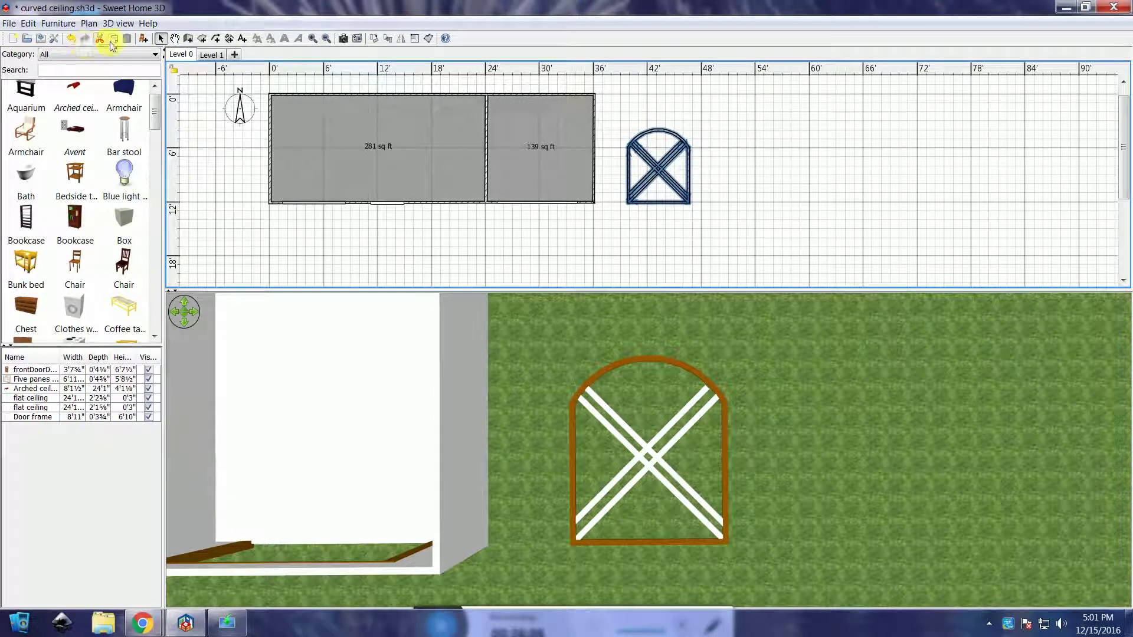
Export only the selected arch walls to OBJ as 'door arch.obj' in the Models folder.
left_click(118, 23)
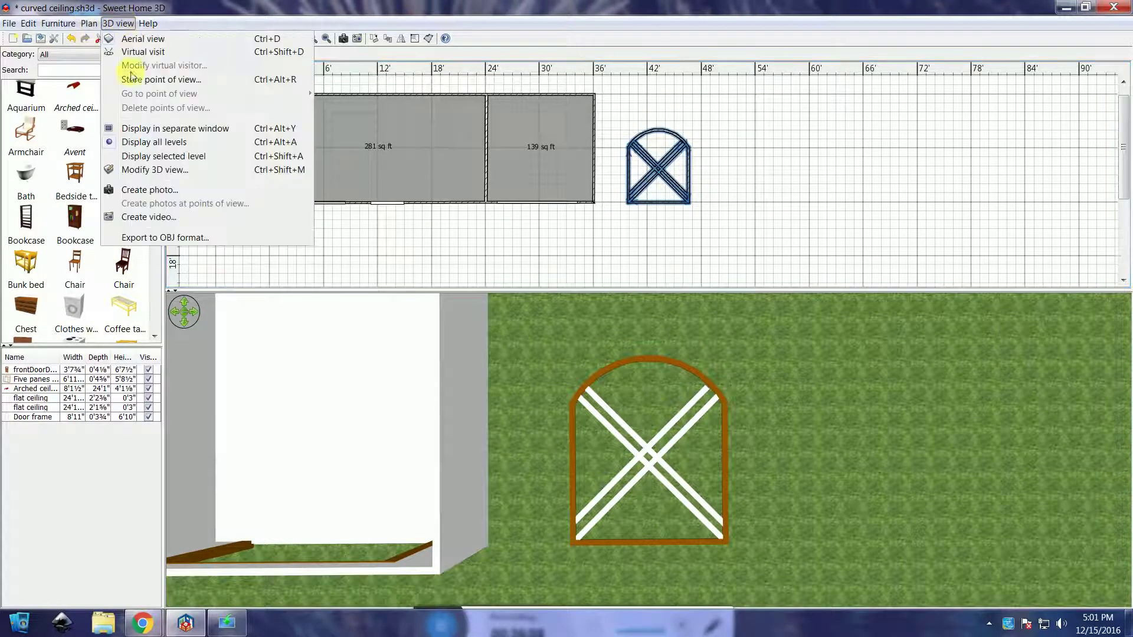
left_click(146, 239)
double_click(439, 241)
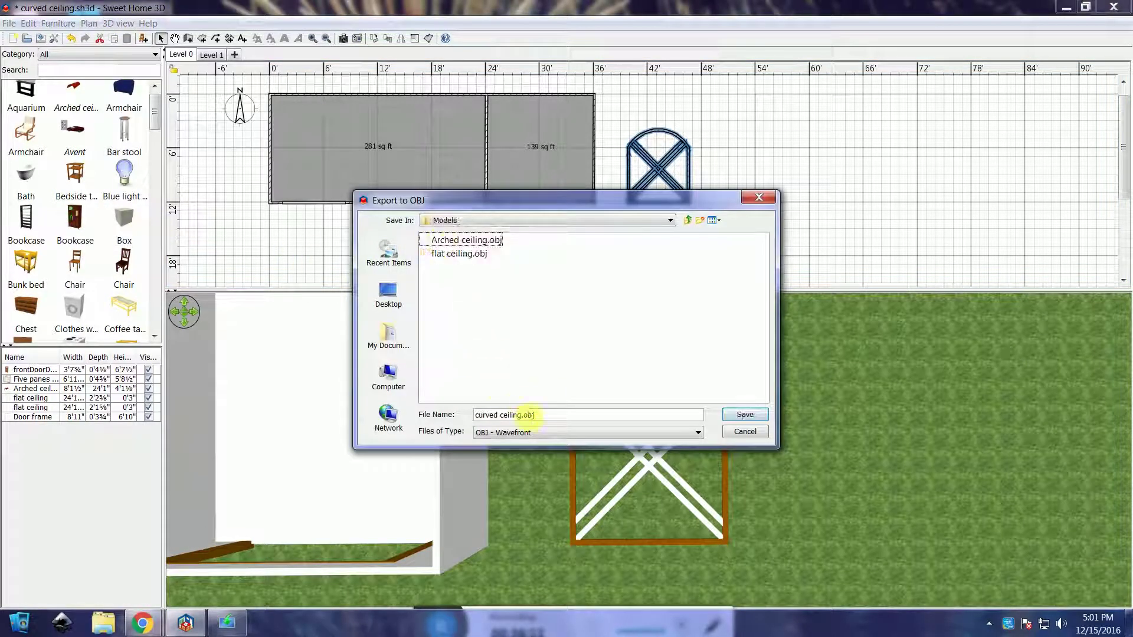
left_click_drag(521, 415, 463, 415)
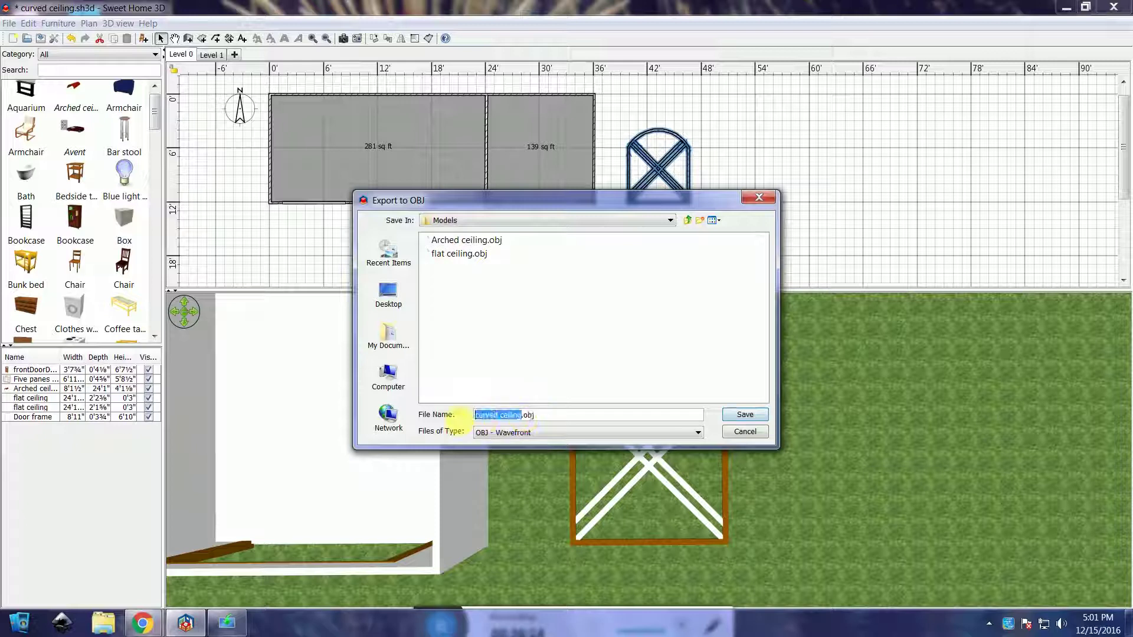
type("a")
type("oor arch")
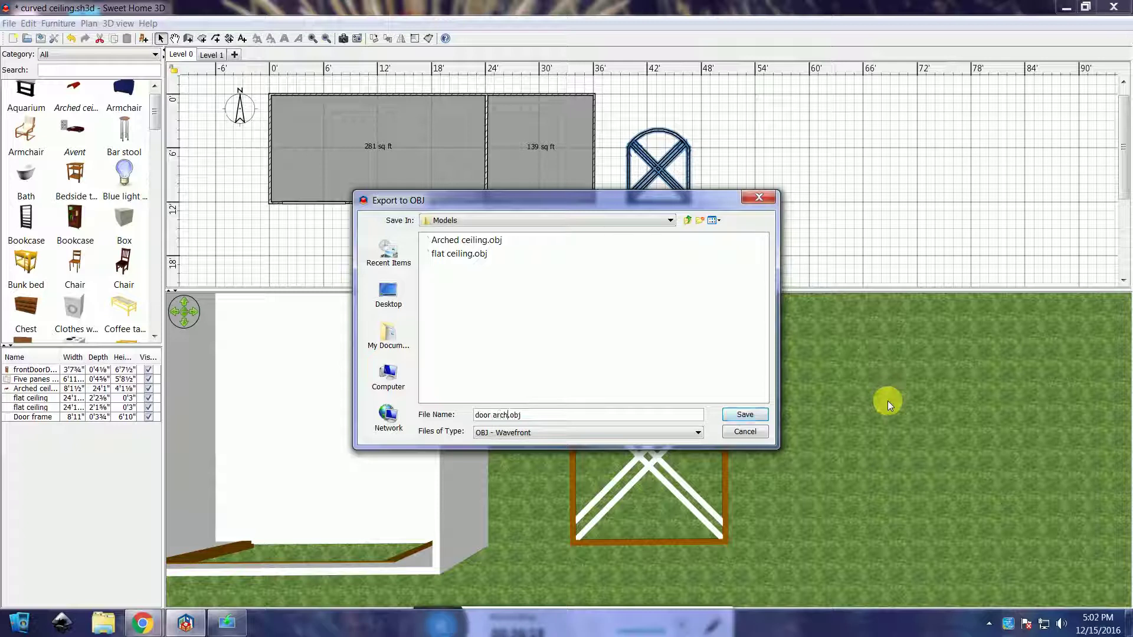
left_click(745, 416)
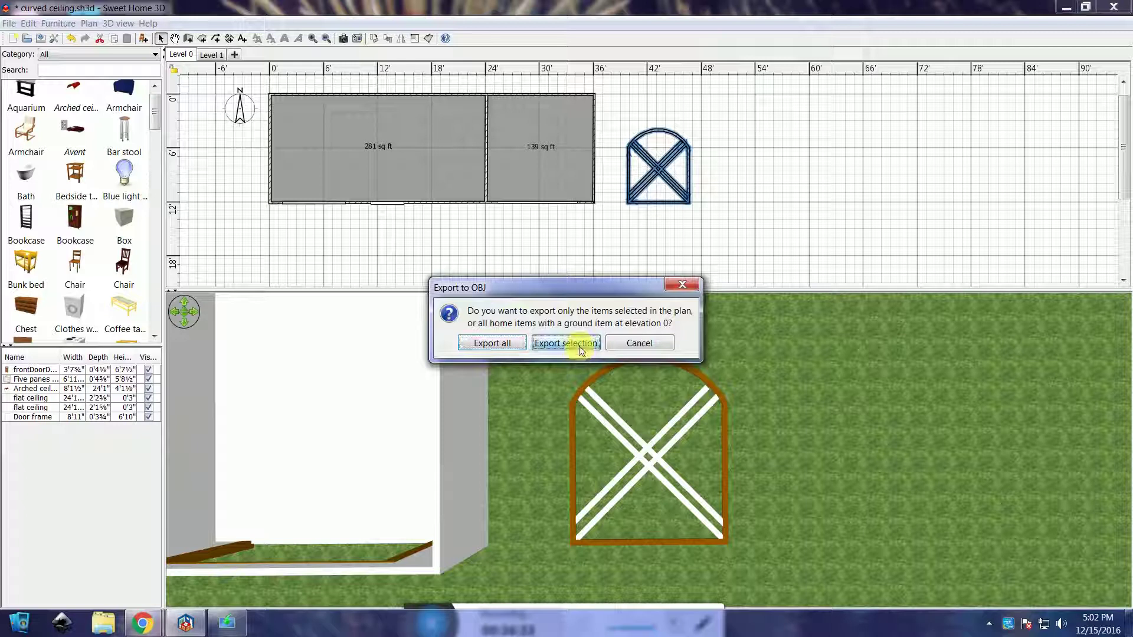
left_click(579, 346)
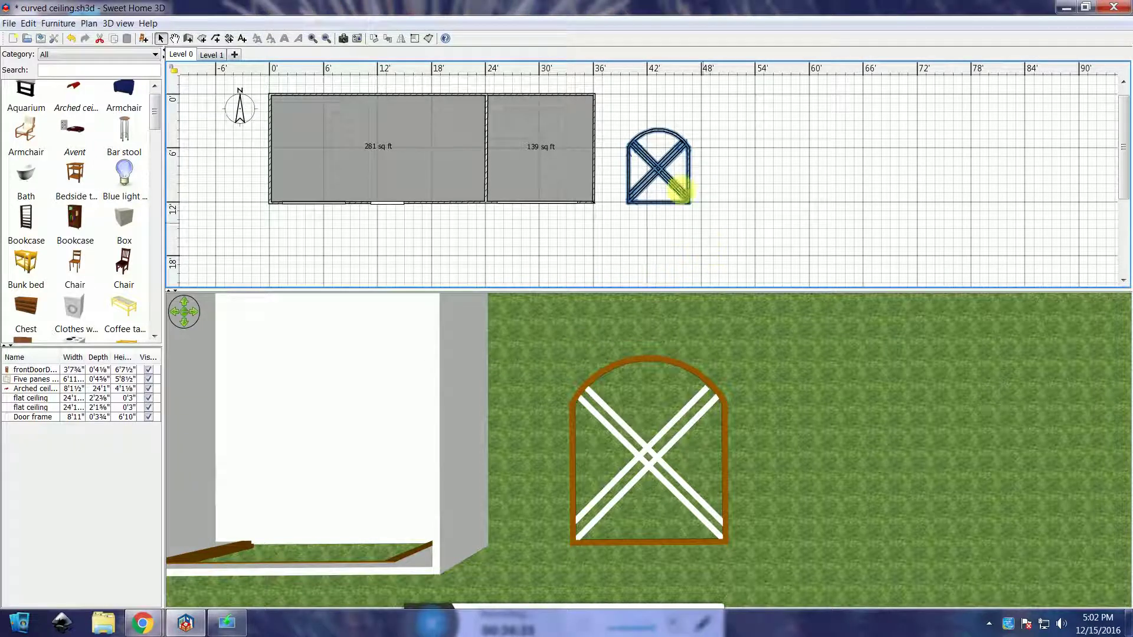
Delete the arch walls from the plan.
right_click(658, 171)
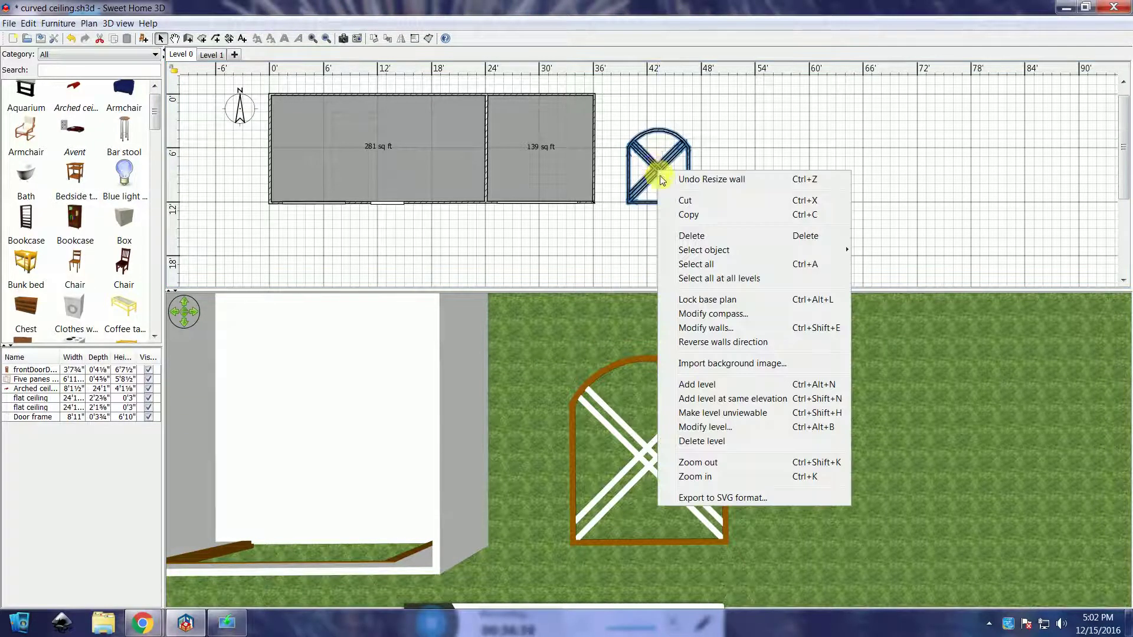
left_click(690, 236)
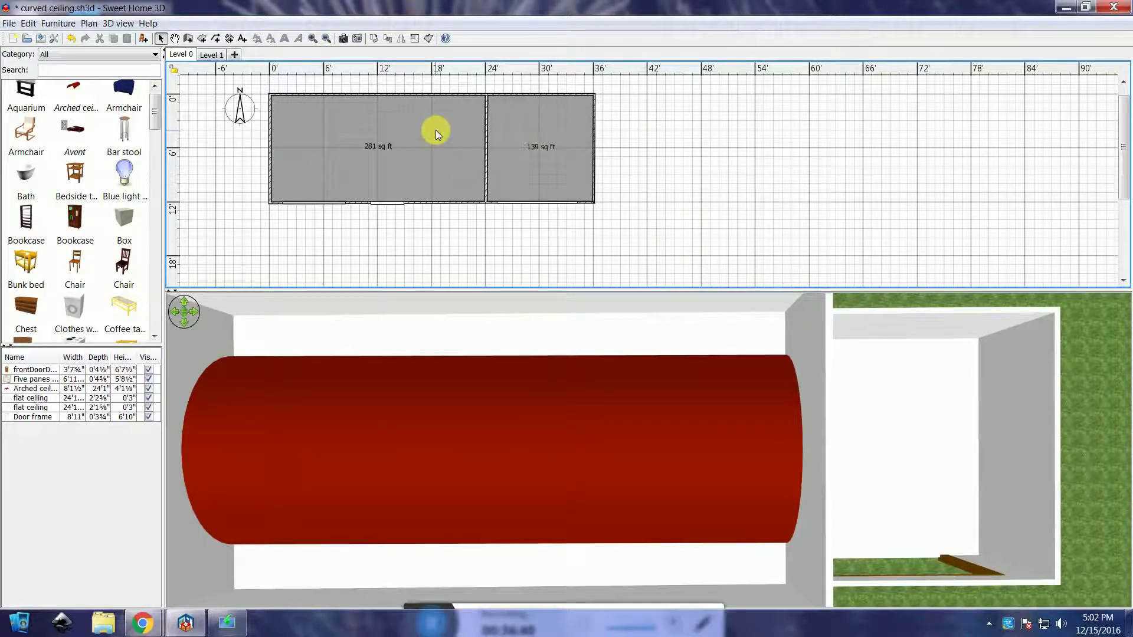
left_click_drag(600, 402, 583, 263)
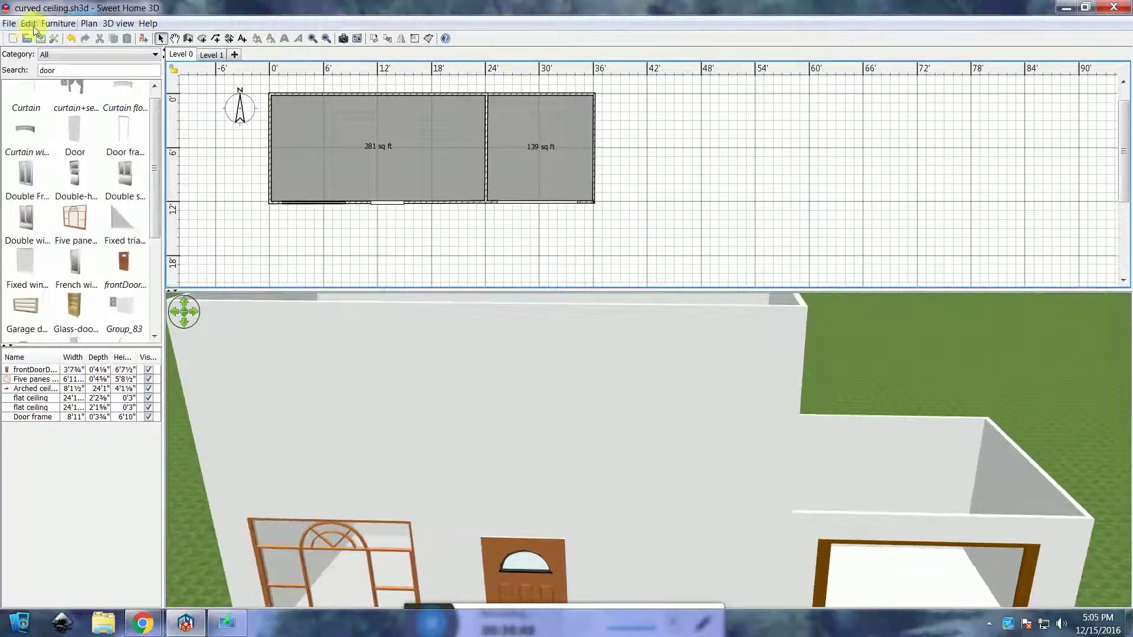
Import door arch.obj as a new furniture model.
left_click(58, 23)
left_click(113, 276)
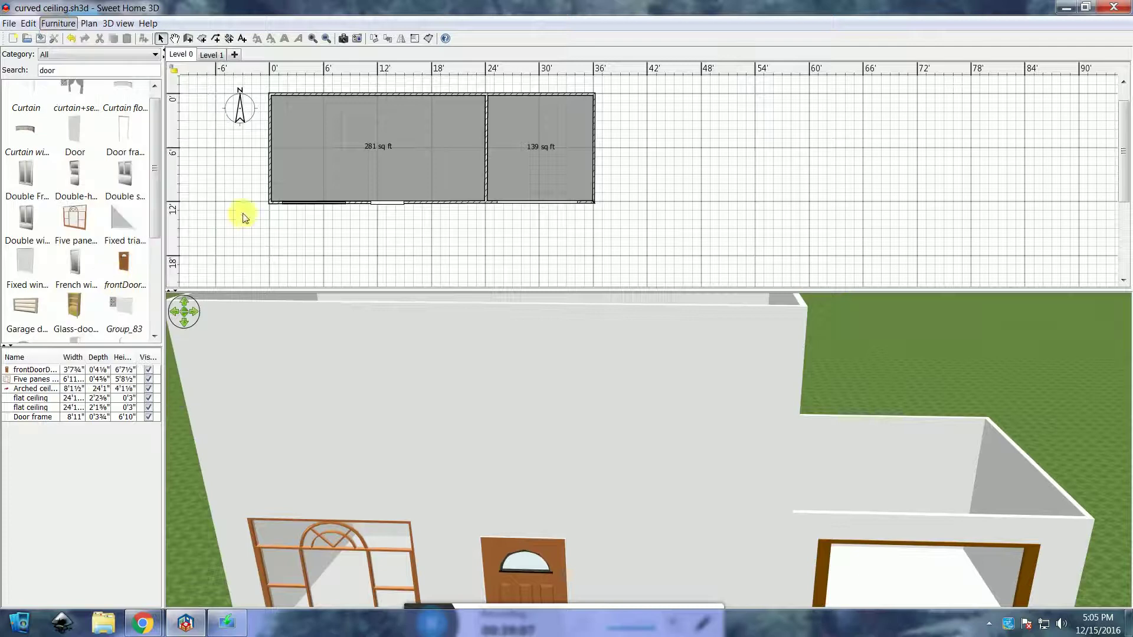
left_click(565, 239)
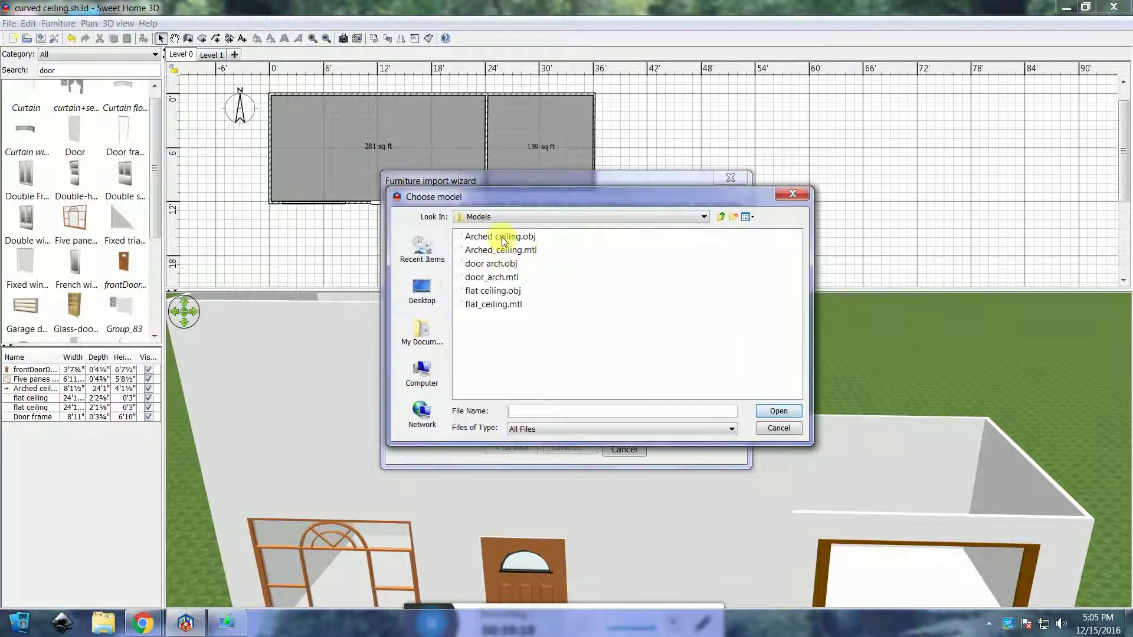
left_click(490, 264)
left_click(777, 411)
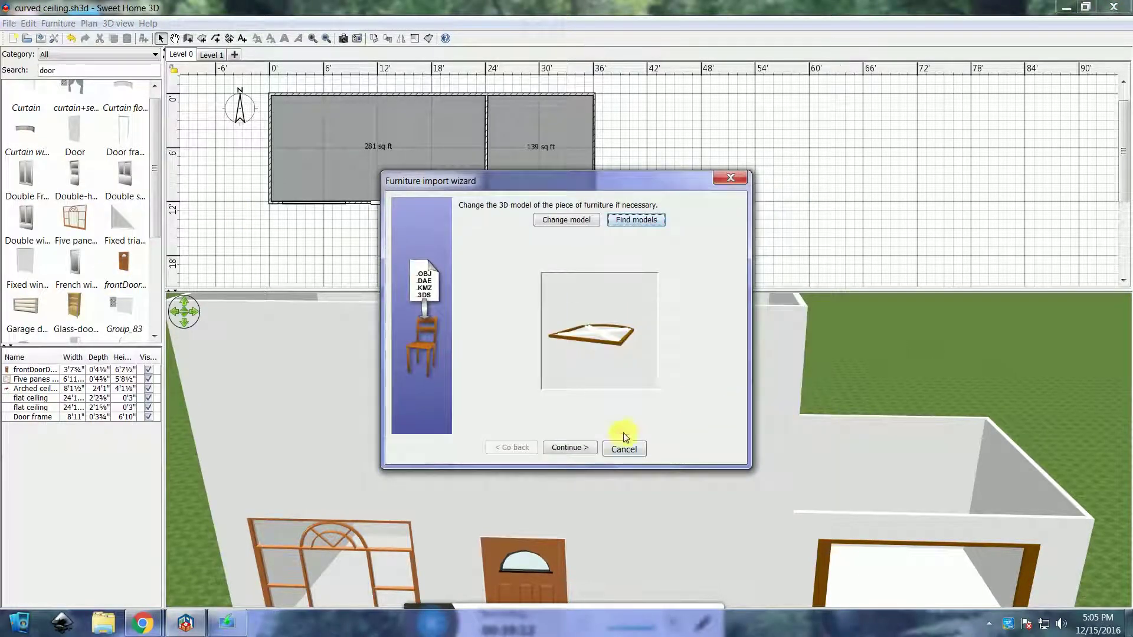
left_click(584, 448)
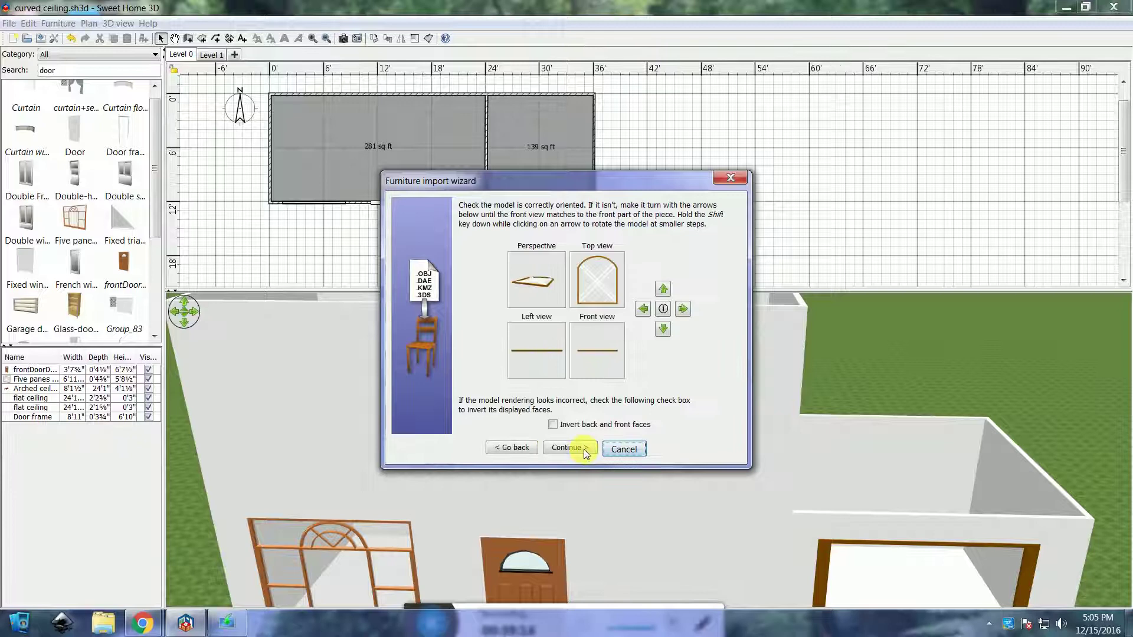
Stand the arch upright, file it under Doors and windows as a door or window, and finish.
left_click(662, 288)
left_click(663, 307)
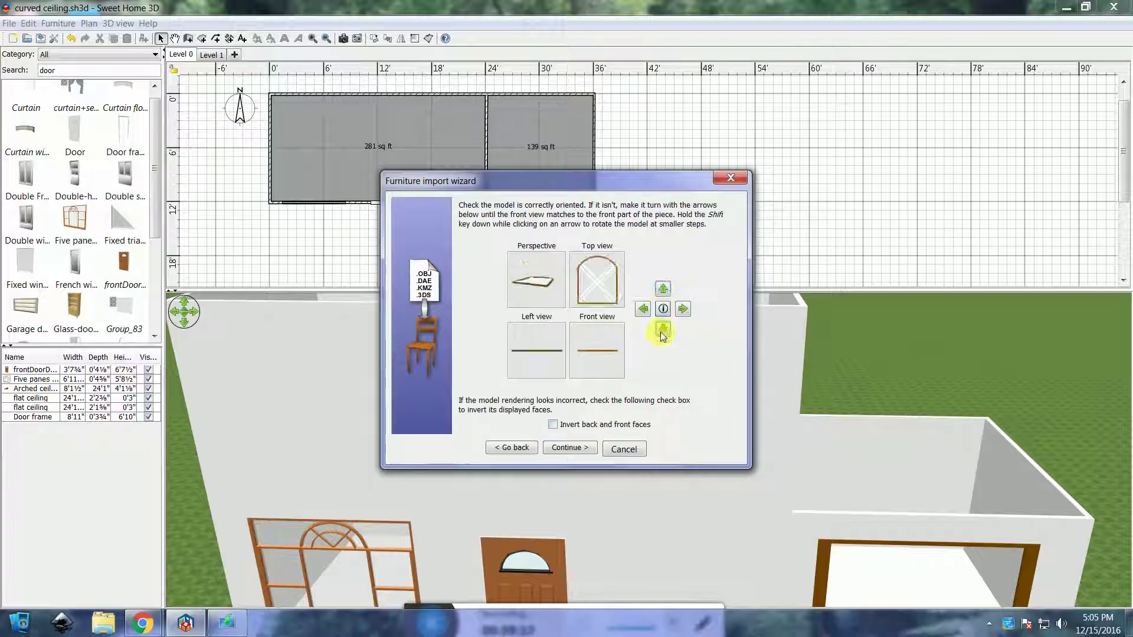
left_click(663, 330)
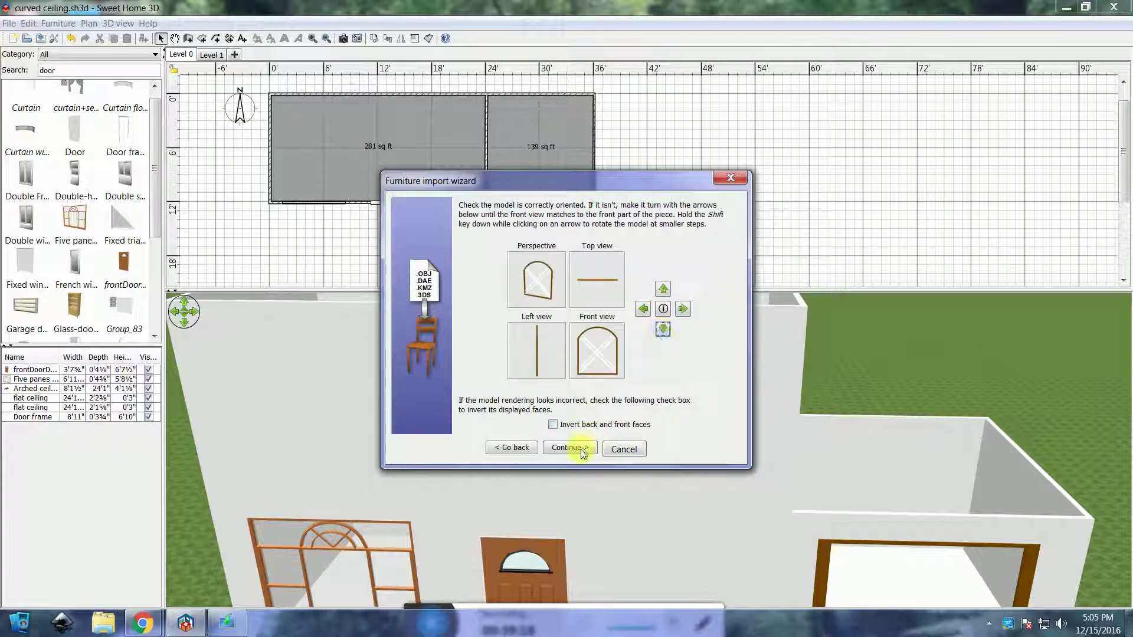
left_click(570, 448)
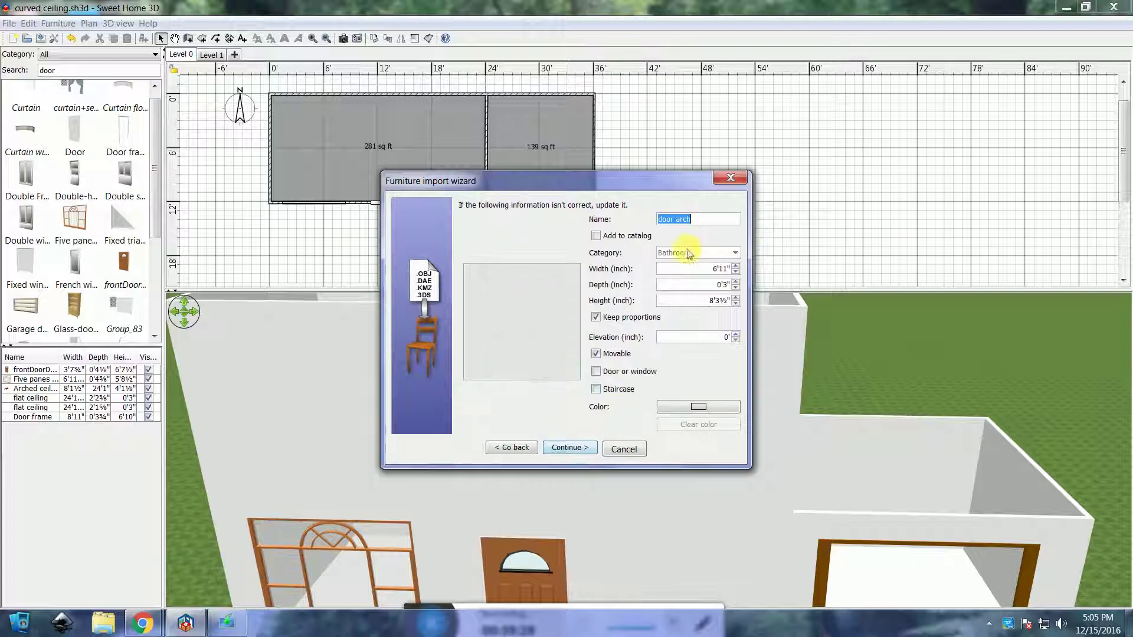
left_click(735, 253)
left_click(697, 287)
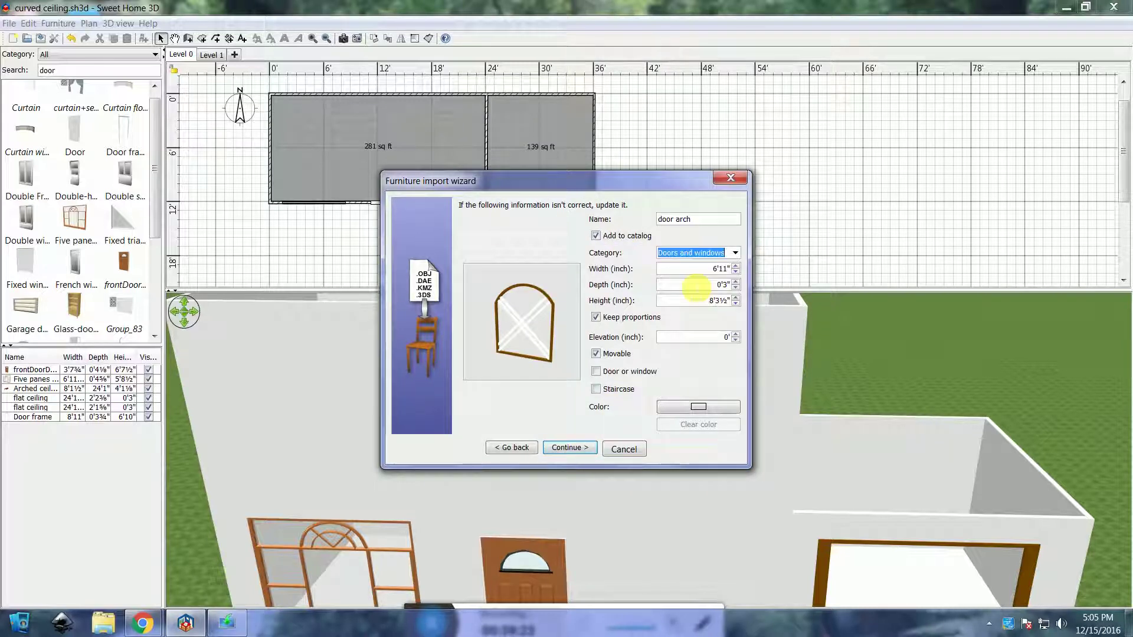
left_click(595, 372)
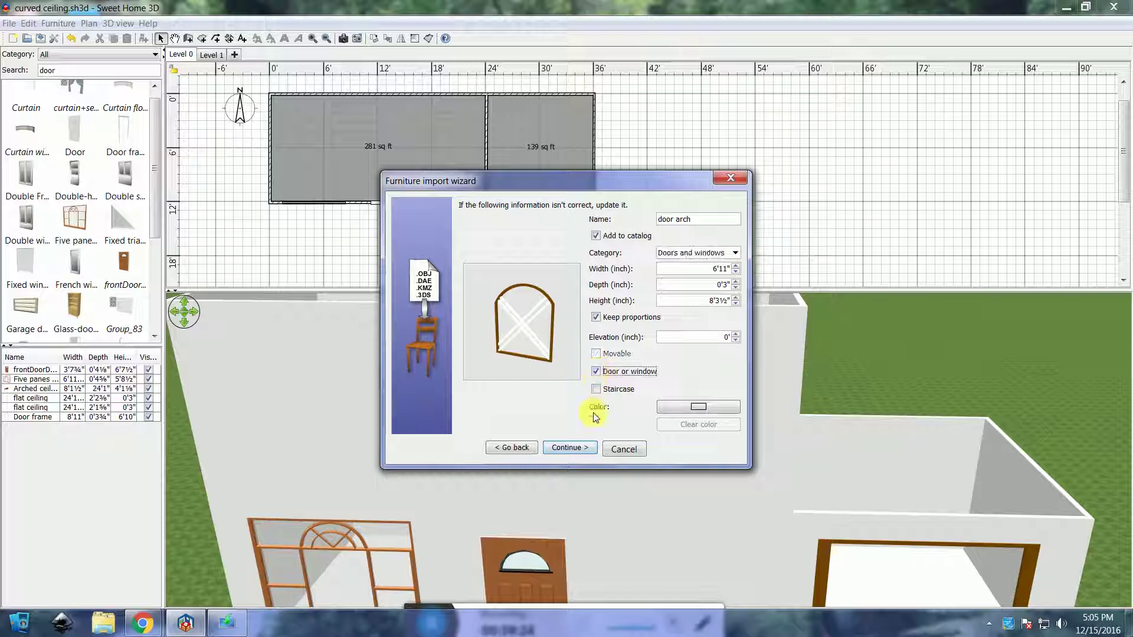
left_click(571, 449)
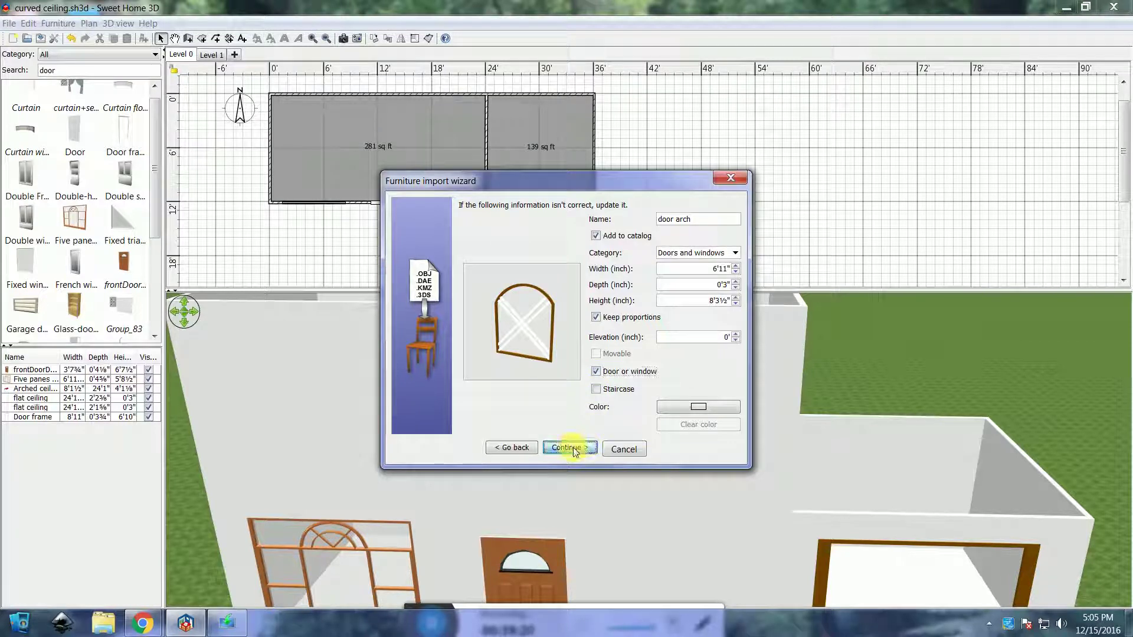
left_click(570, 448)
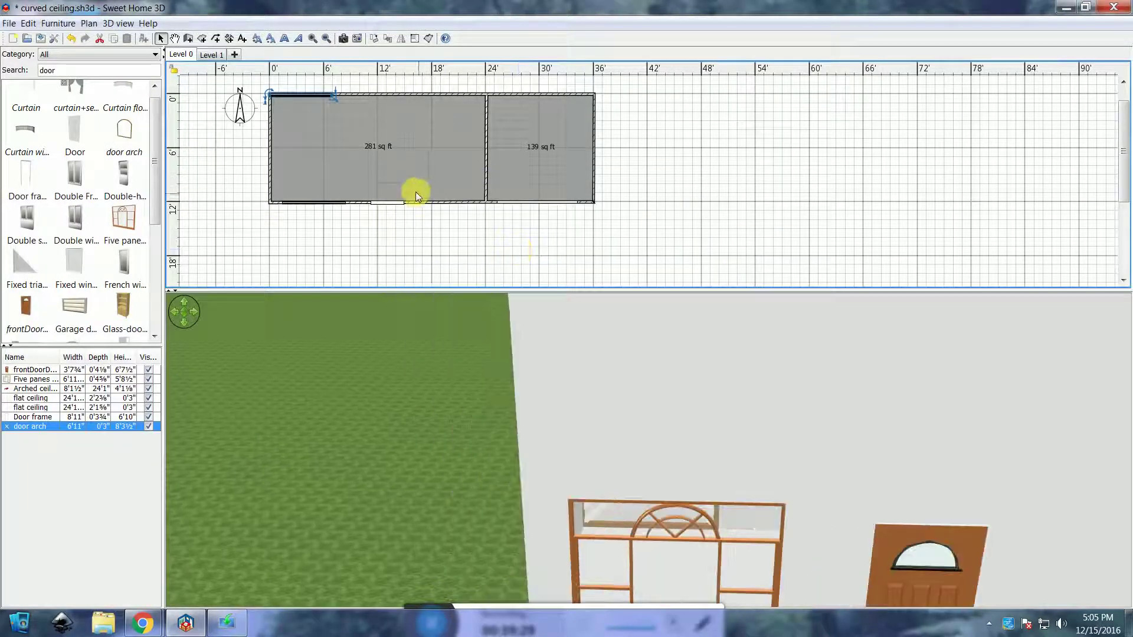
Resize the door arch proportionally to 6' wide and set it into the smaller room's right wall.
left_click_drag(303, 93, 586, 154)
left_click_drag(697, 420, 561, 391)
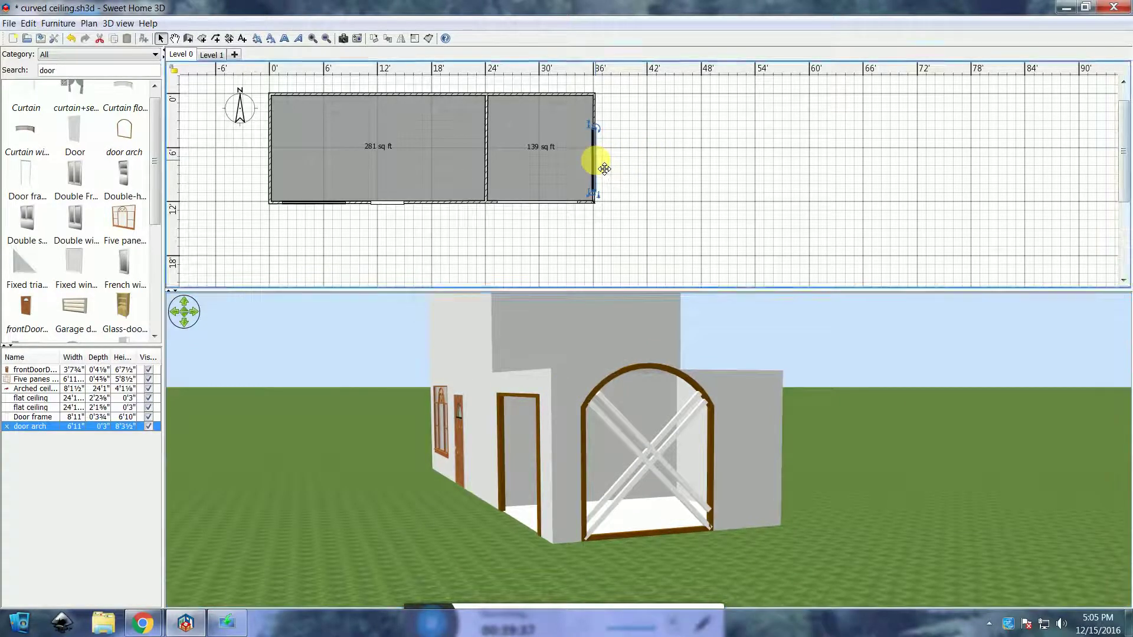
double_click(601, 166)
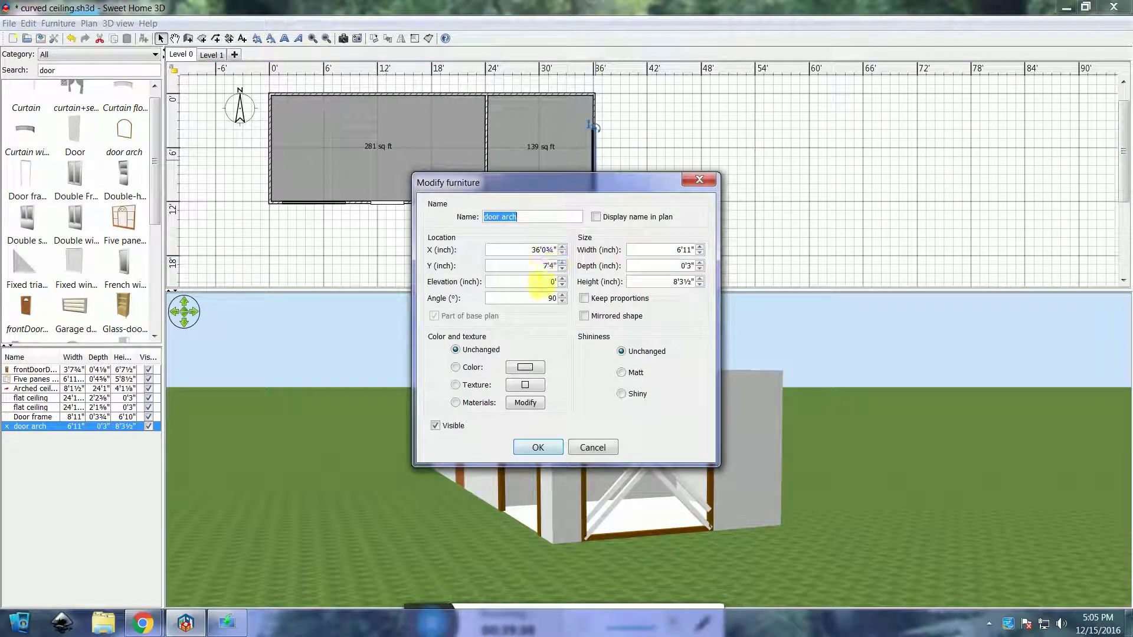
left_click(584, 299)
left_click(678, 251)
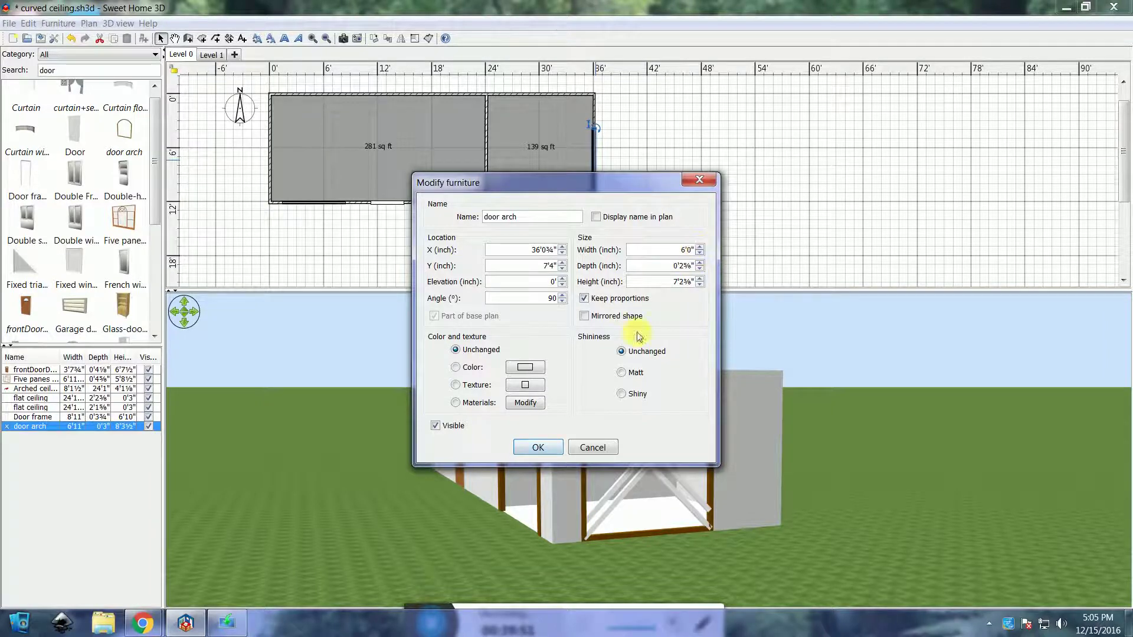
left_click(538, 446)
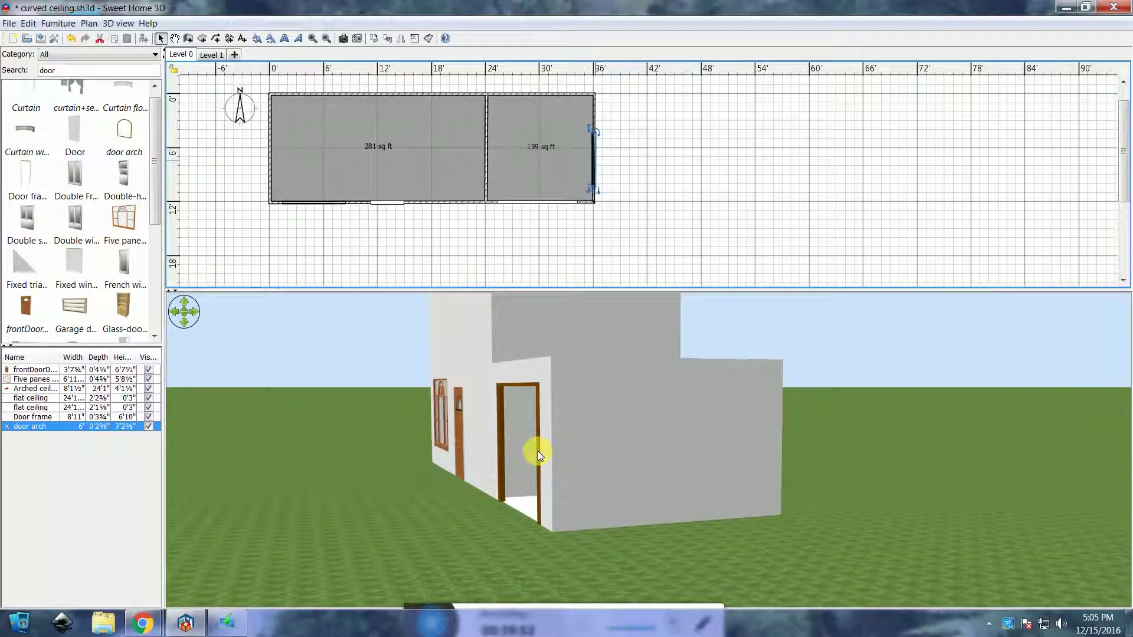
left_click_drag(594, 177, 606, 186)
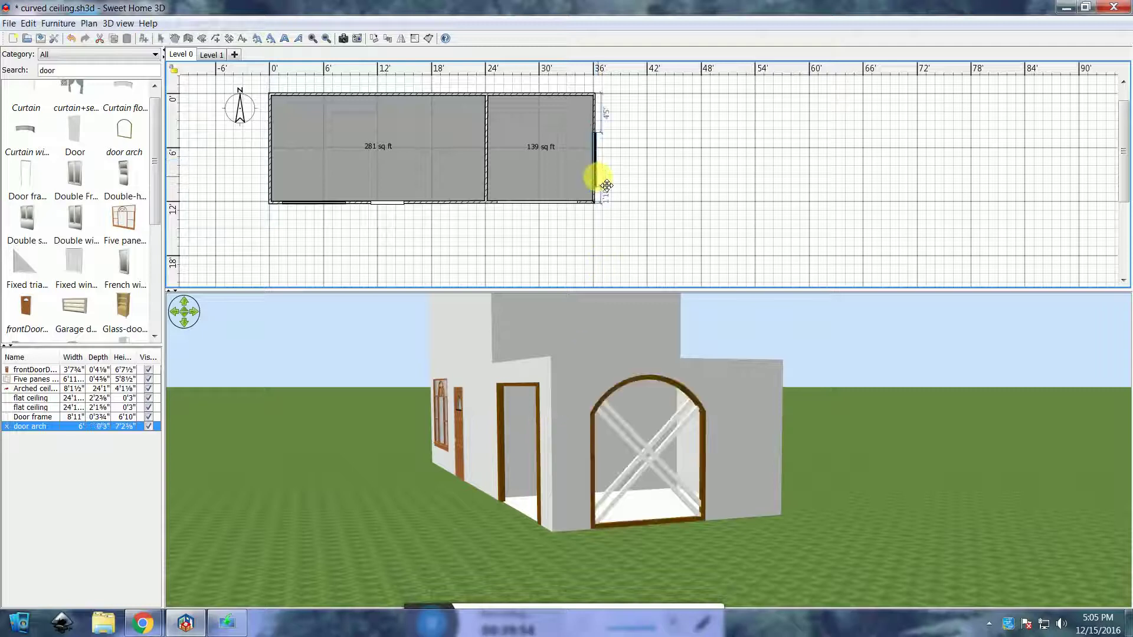
Delete the five-pane window and slide the front door farther right along the front wall.
left_click_drag(707, 534, 578, 512)
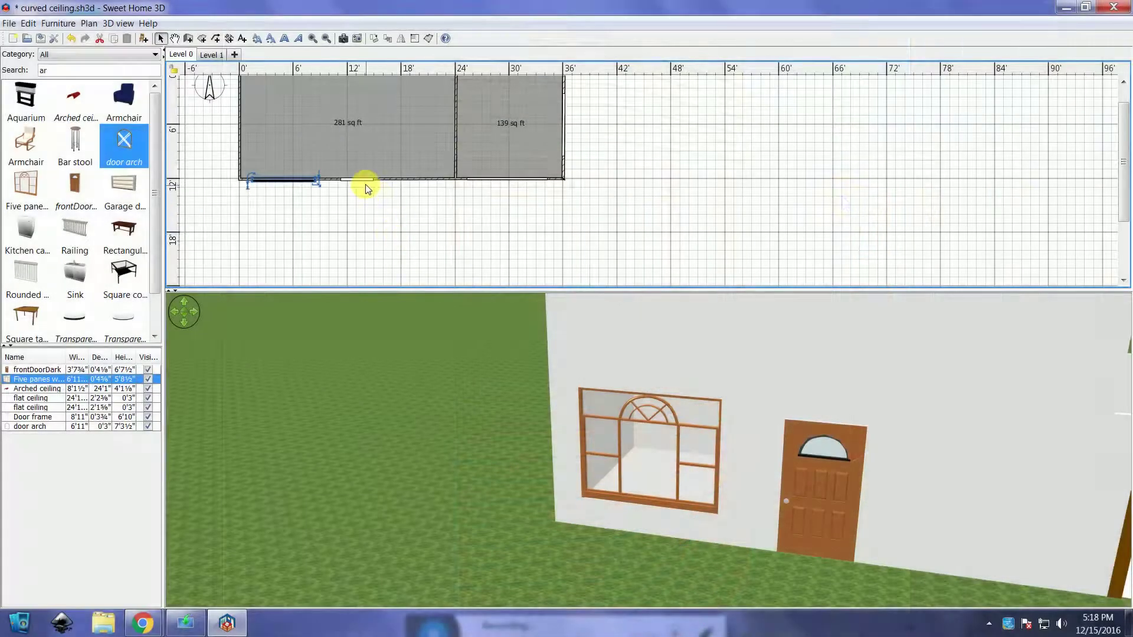
key("Delete")
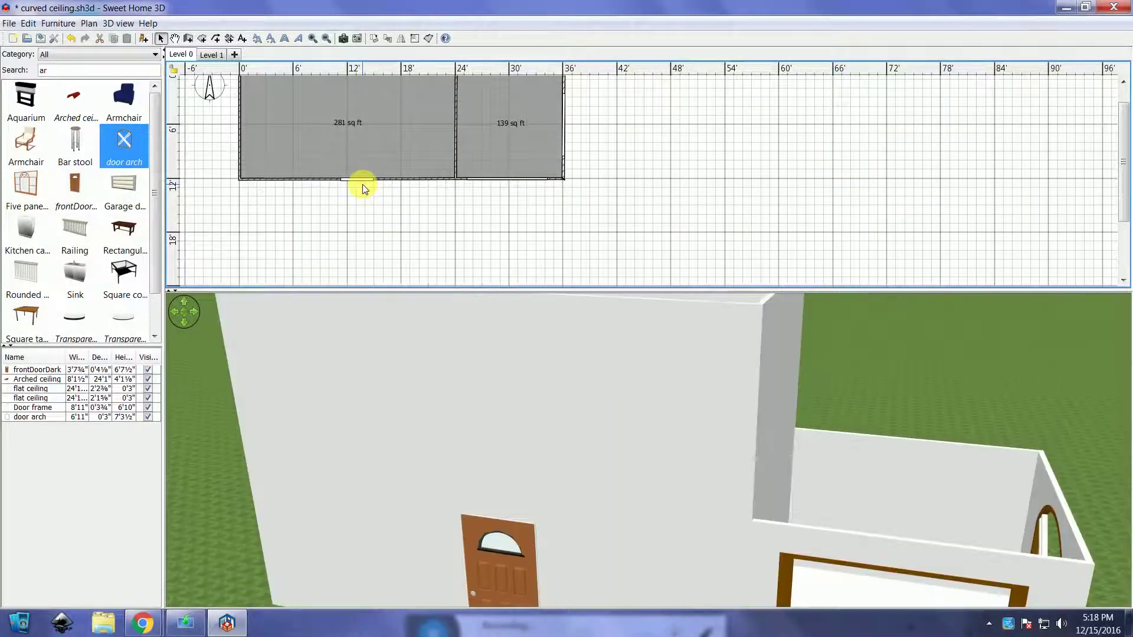
left_click_drag(360, 178, 424, 186)
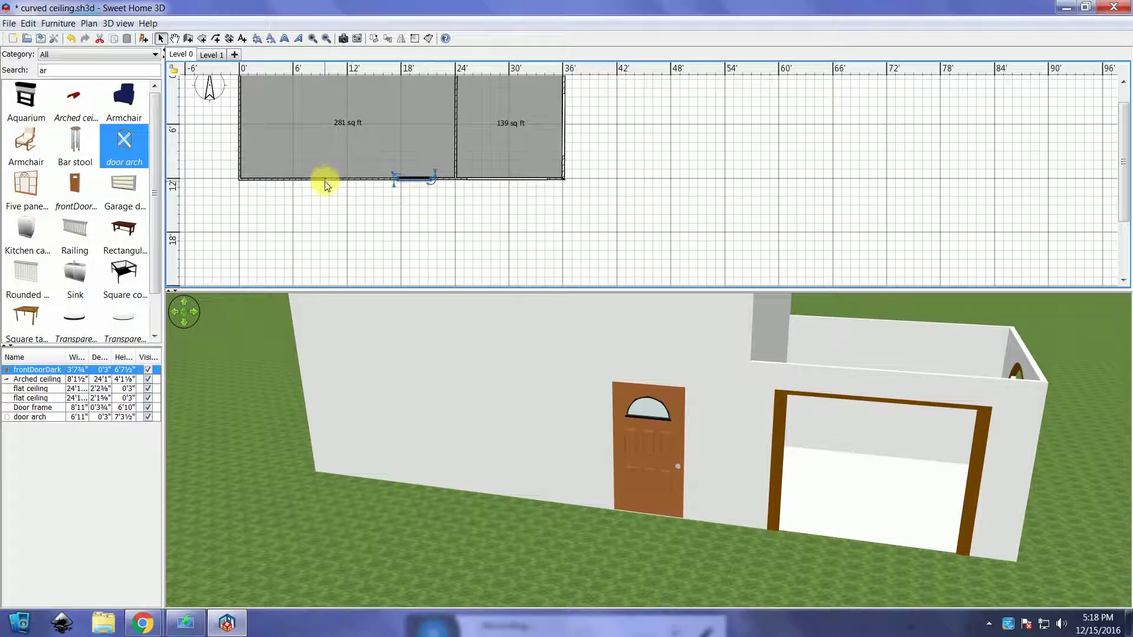
left_click(330, 185)
right_click(333, 186)
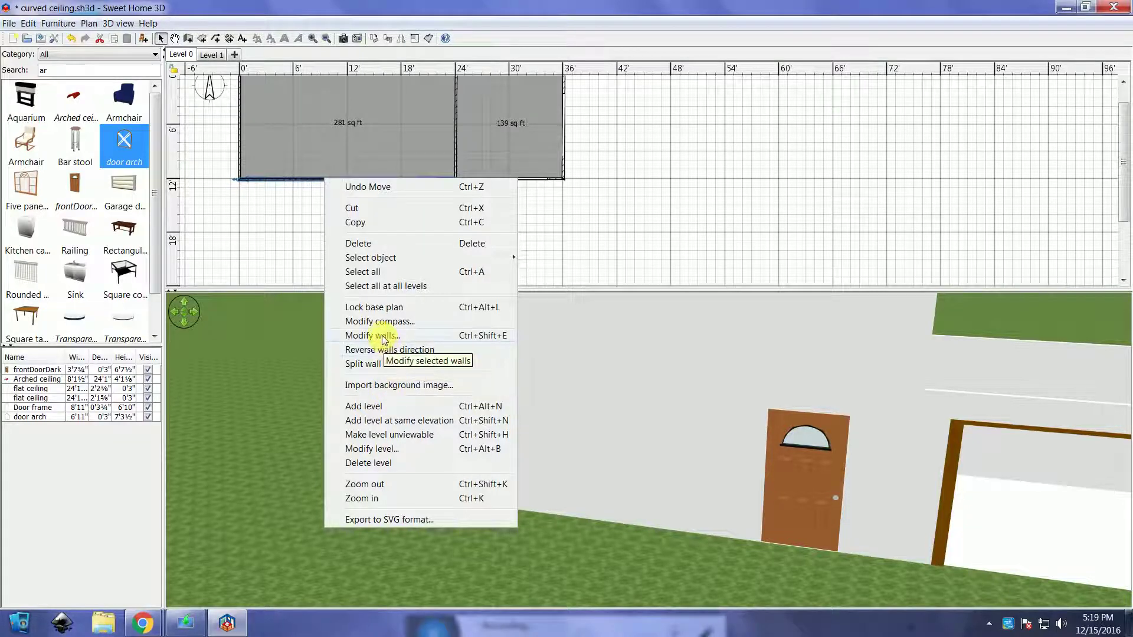
Split the larger room's front wall into two walls.
left_click(371, 364)
left_click(294, 178)
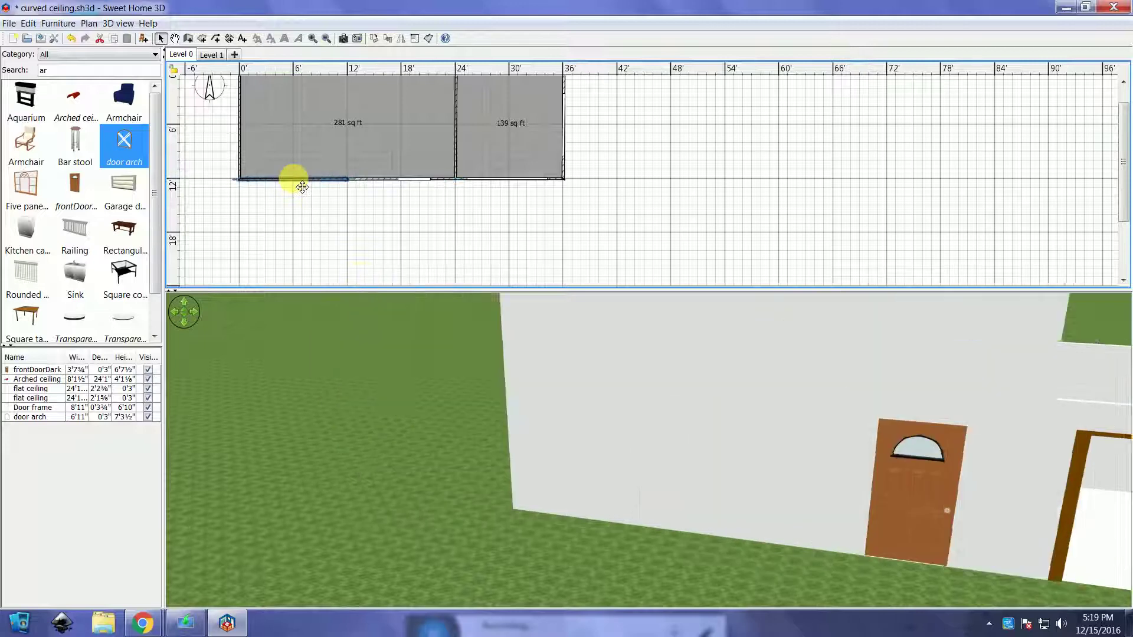
left_click_drag(386, 453, 345, 443)
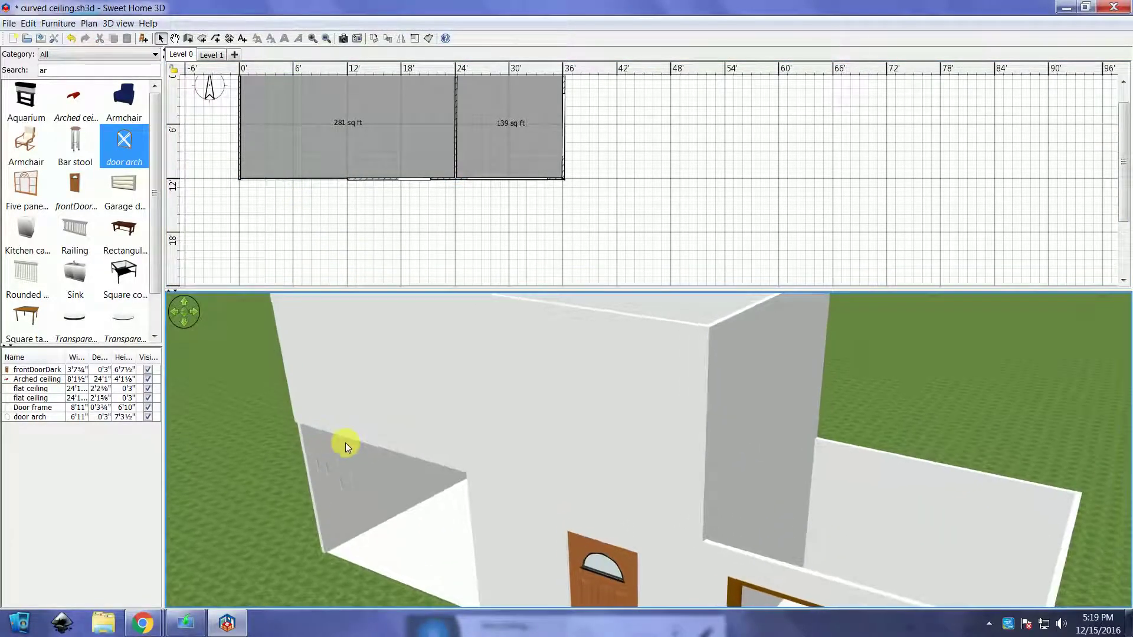
Draw a three-sided angled bay, diagonal, straight and diagonal, jutting out left of the front door.
left_click(189, 38)
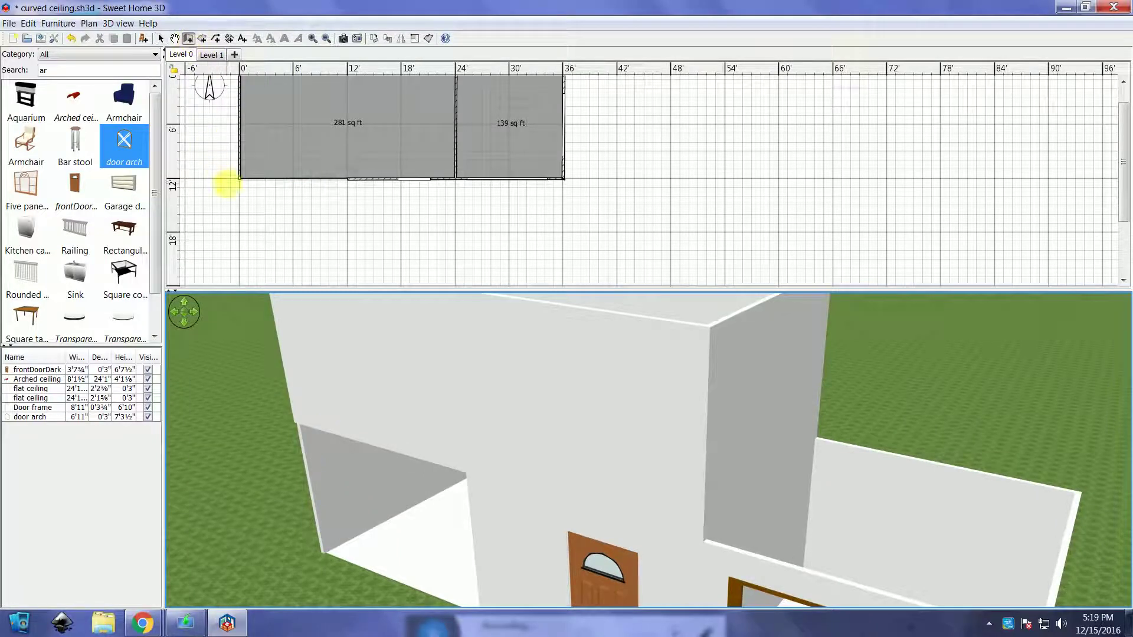
left_click(239, 180)
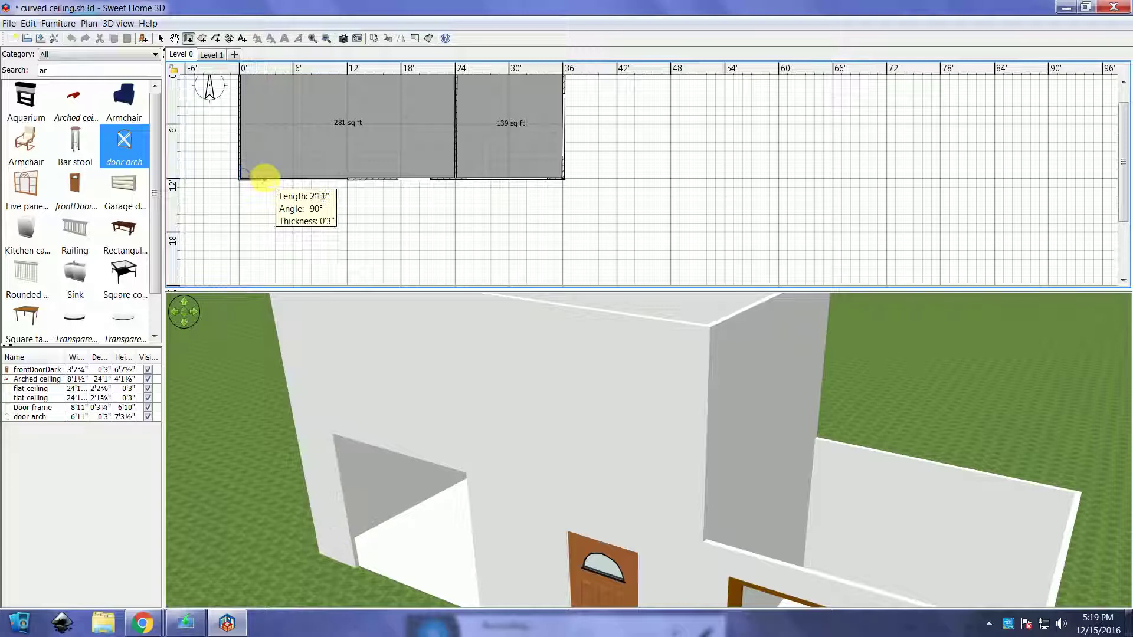
left_click(265, 179)
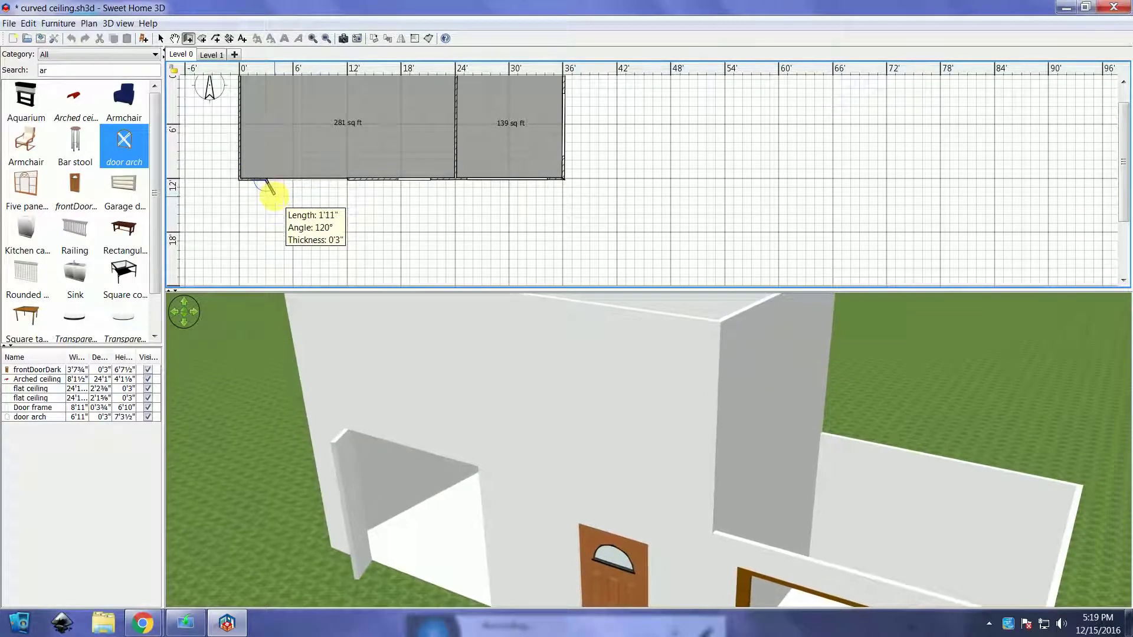
left_click(274, 194)
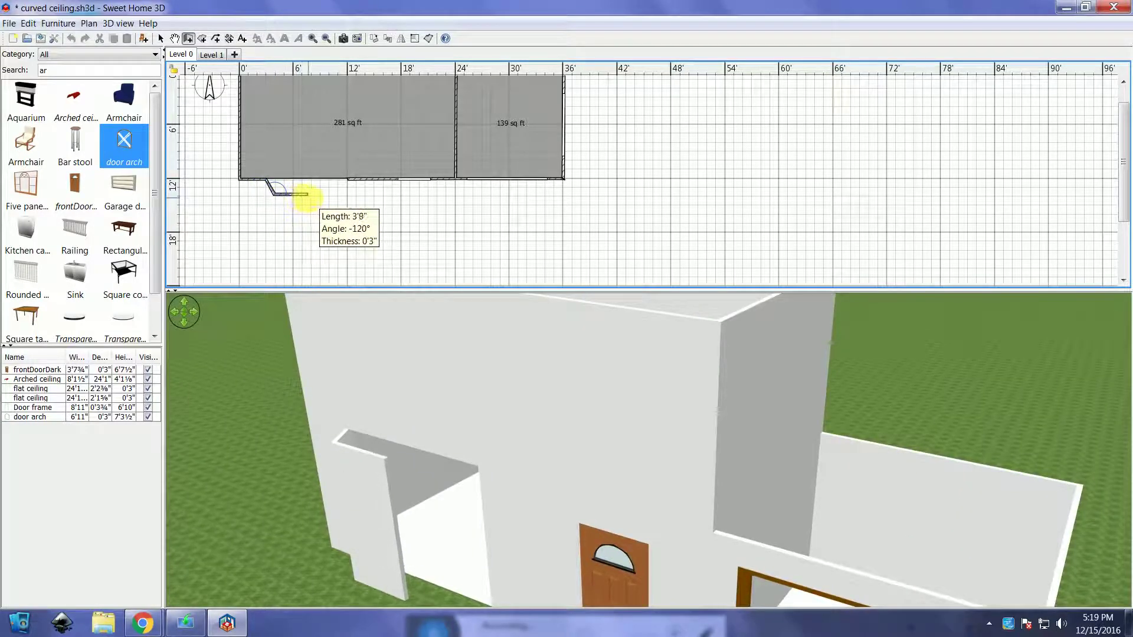
left_click(306, 195)
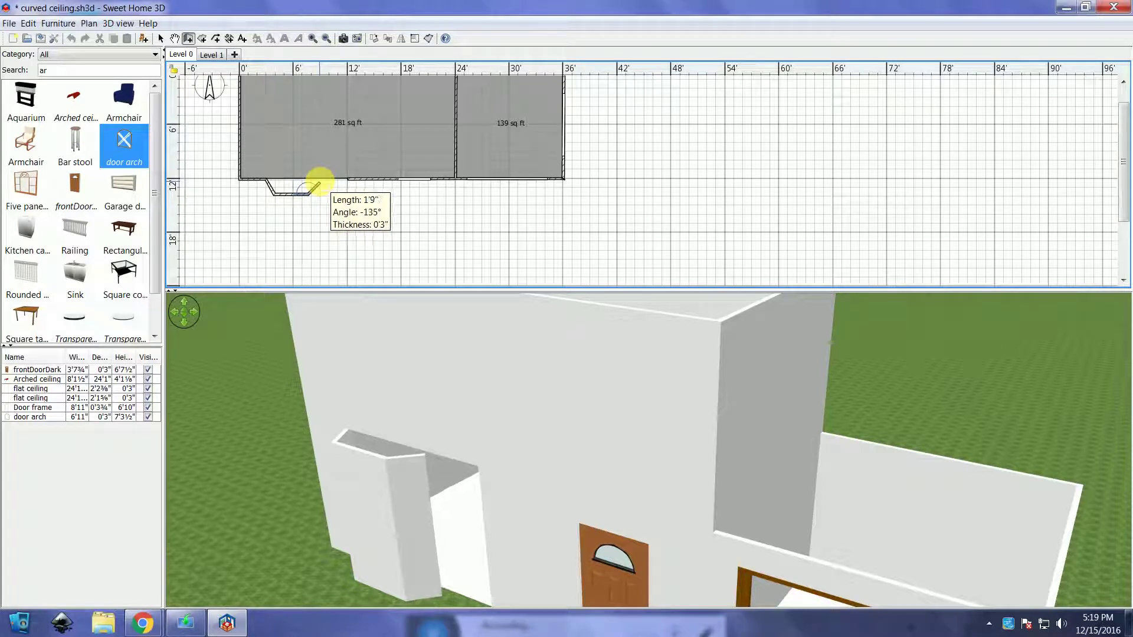
left_click(317, 179)
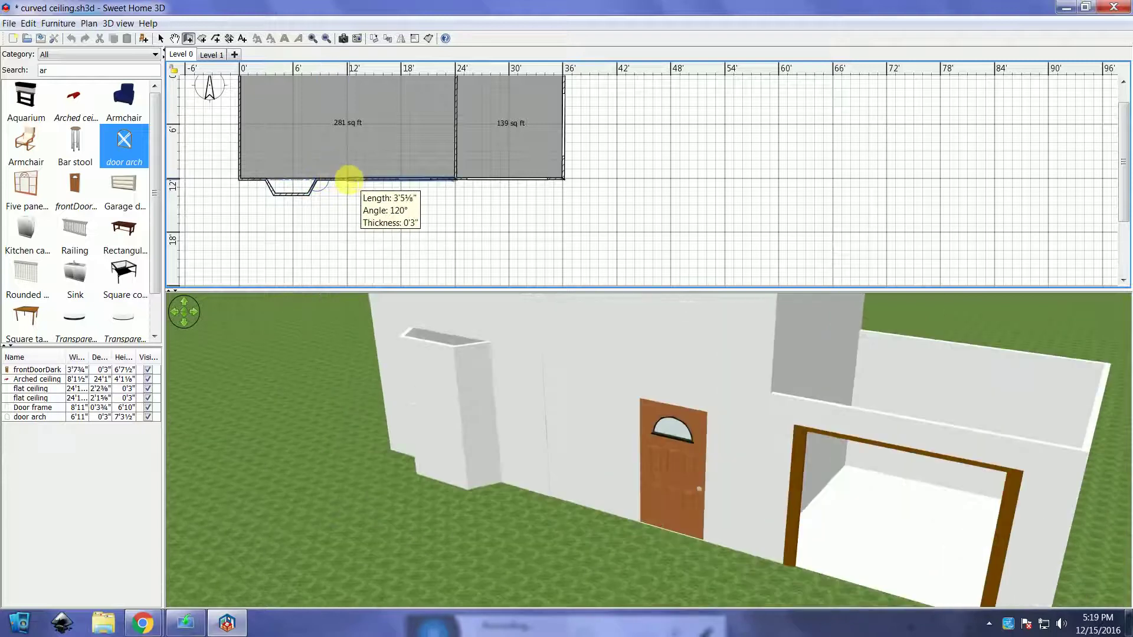
double_click(348, 179)
left_click_drag(592, 436, 663, 432)
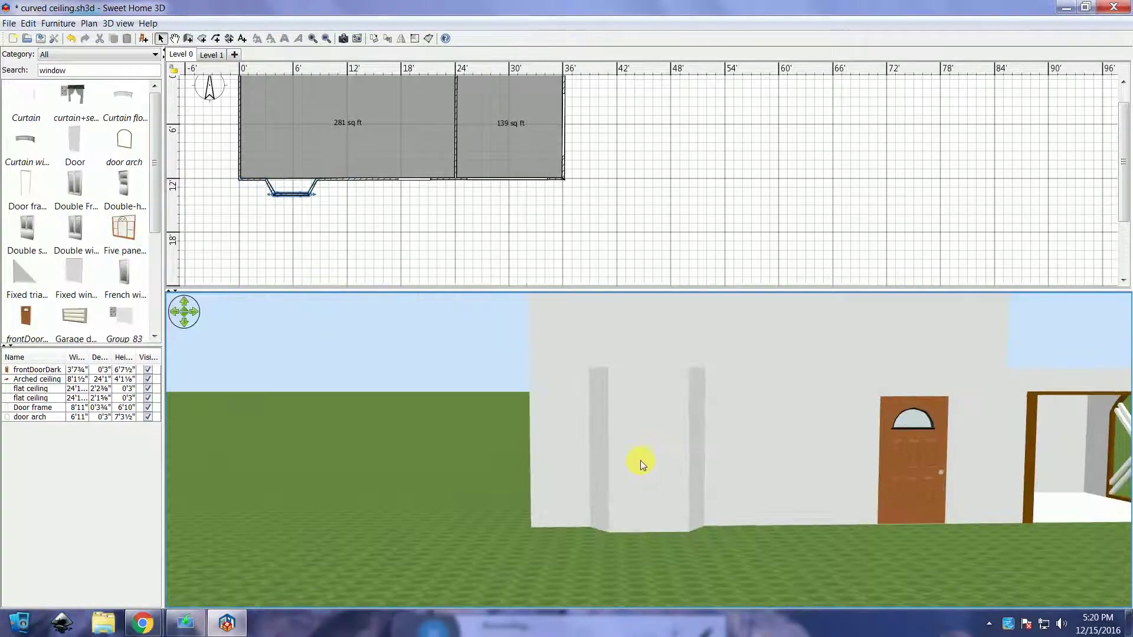
Add a baseboard to the bay wall textured with Wall - Small red bricks.
double_click(303, 204)
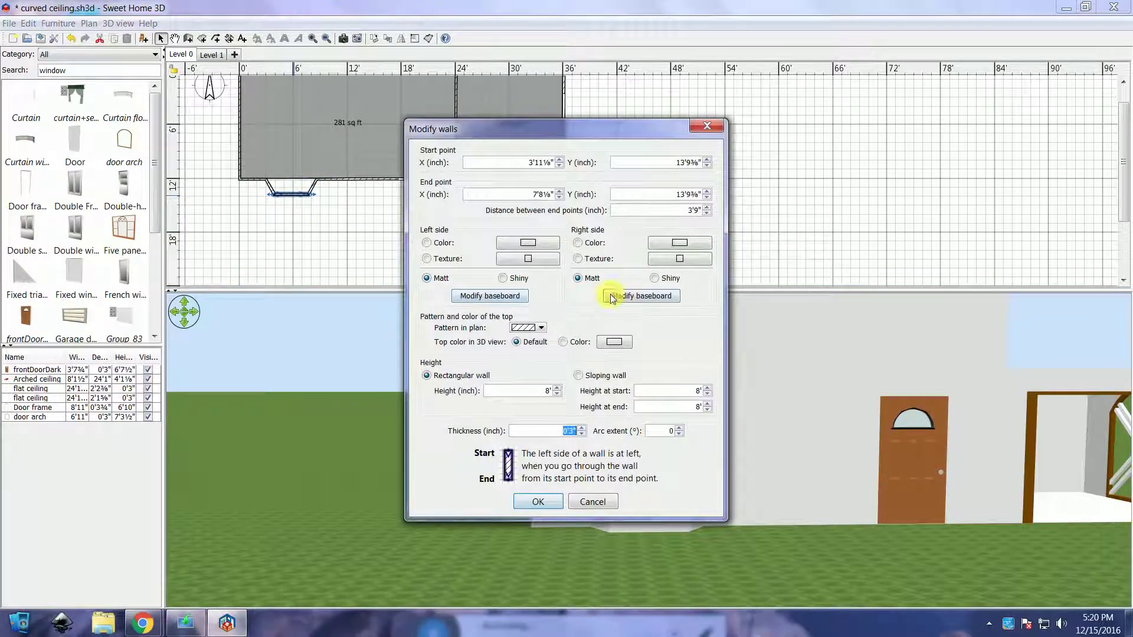
left_click(490, 295)
left_click(518, 280)
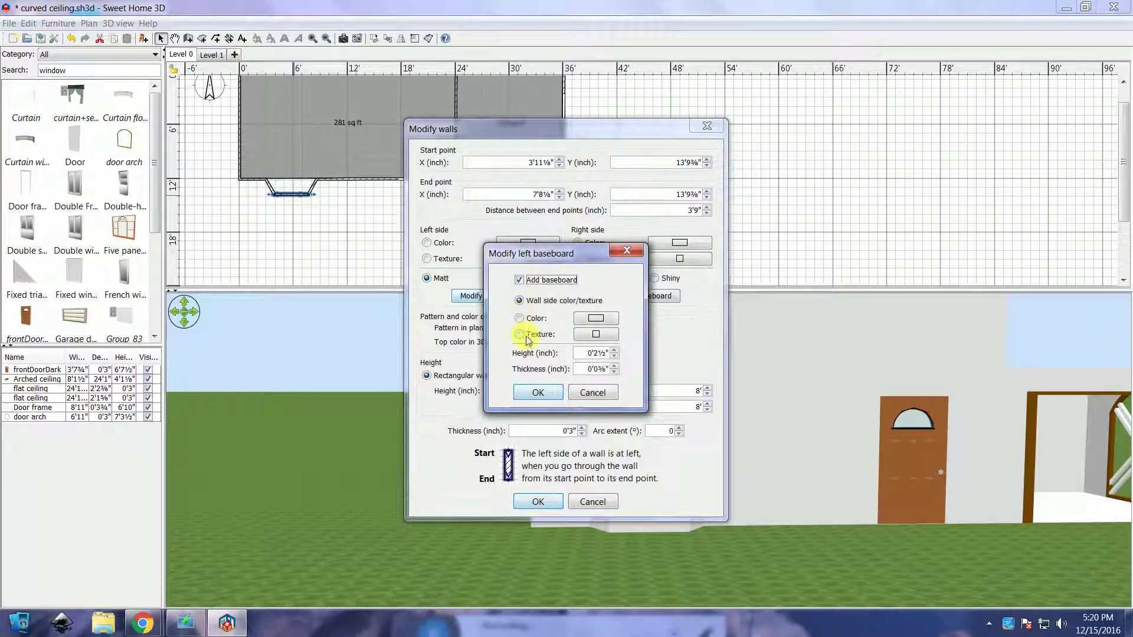
left_click(519, 334)
left_click(595, 334)
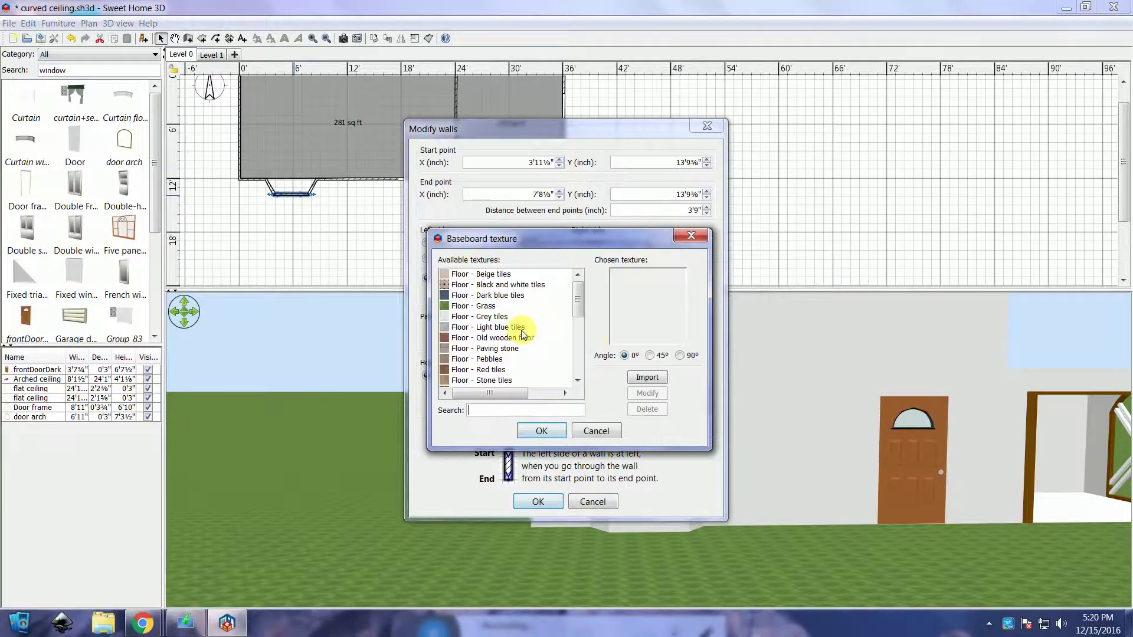
scroll(522, 335, "down", 2)
left_click_drag(576, 316, 581, 346)
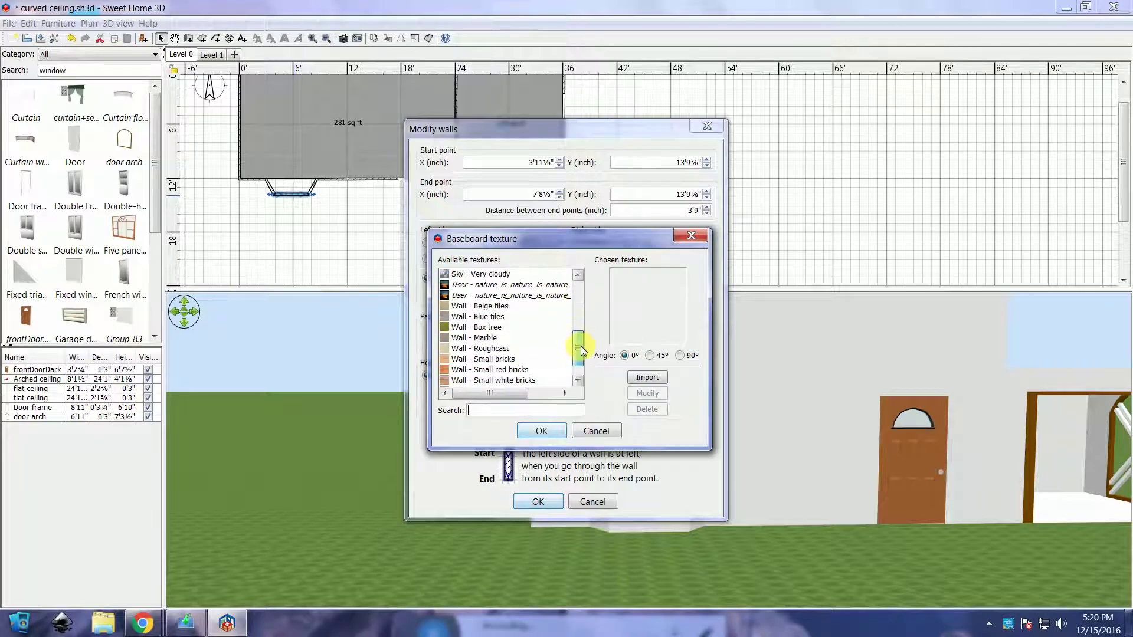
left_click(496, 370)
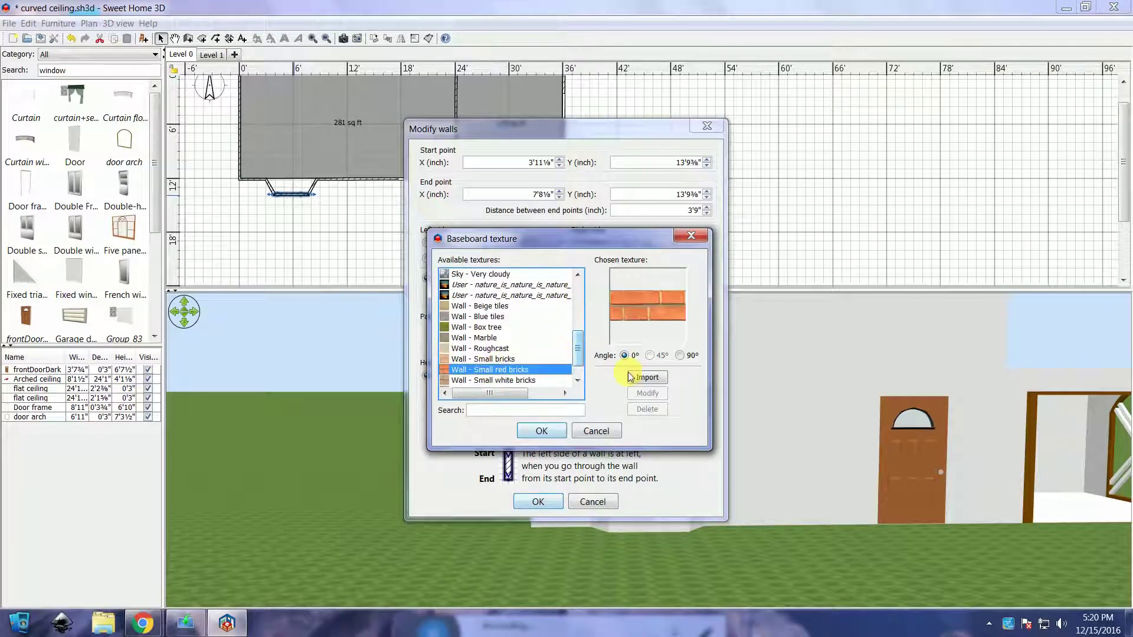
left_click(554, 428)
Set the brick baseboard height to 3' and apply it to the wall.
left_click_drag(581, 354, 617, 353)
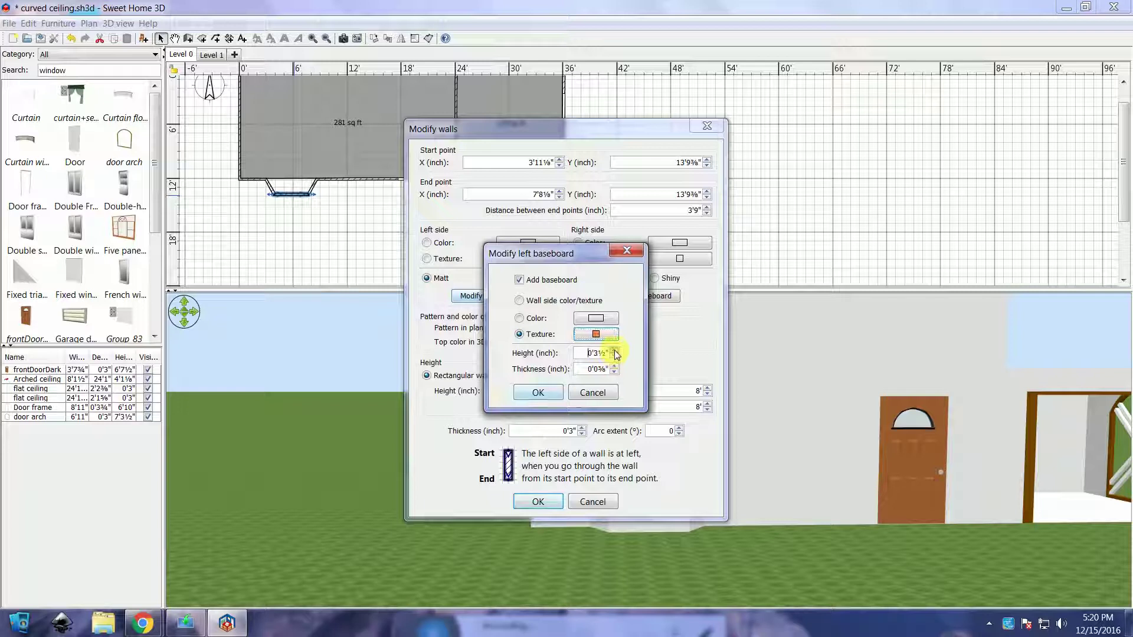
left_click(596, 353)
type("3")
key("Delete")
key("Delete")
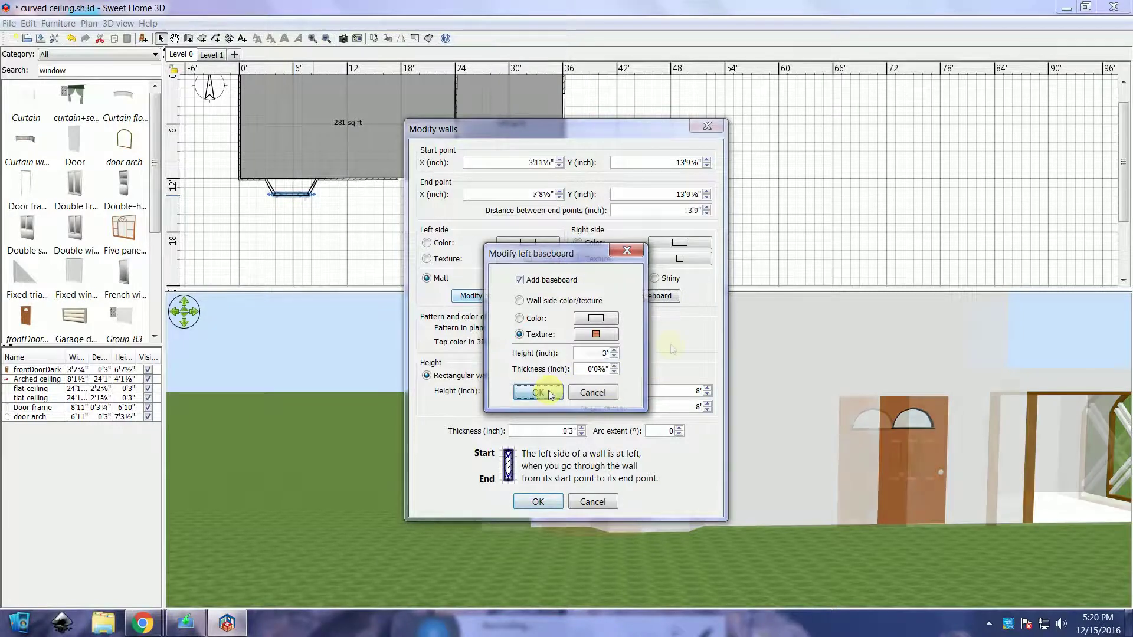
left_click(548, 394)
left_click(539, 502)
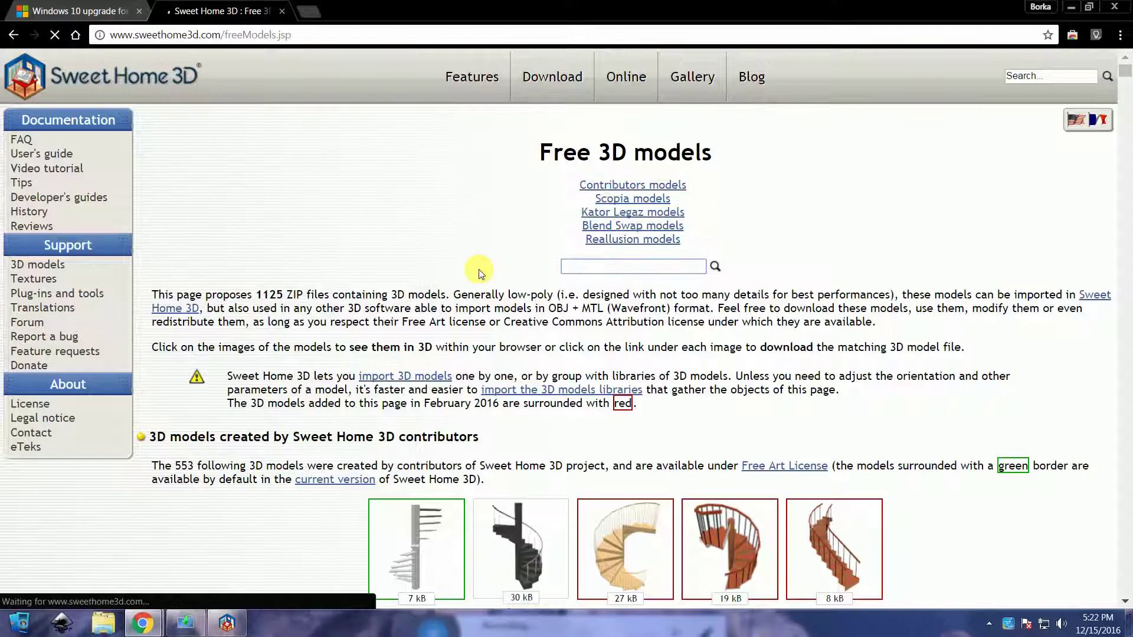
Search the free models for 'window' and download the plain Window model, newWindowDk.zip.
type("window")
key("Return")
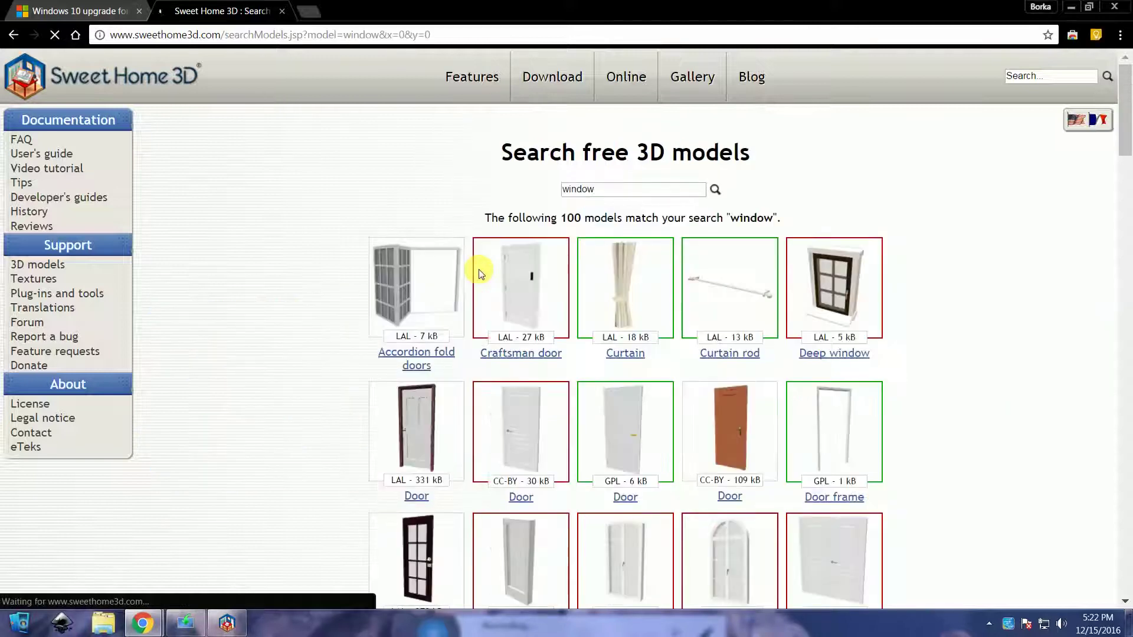
scroll(640, 348, "down", 9)
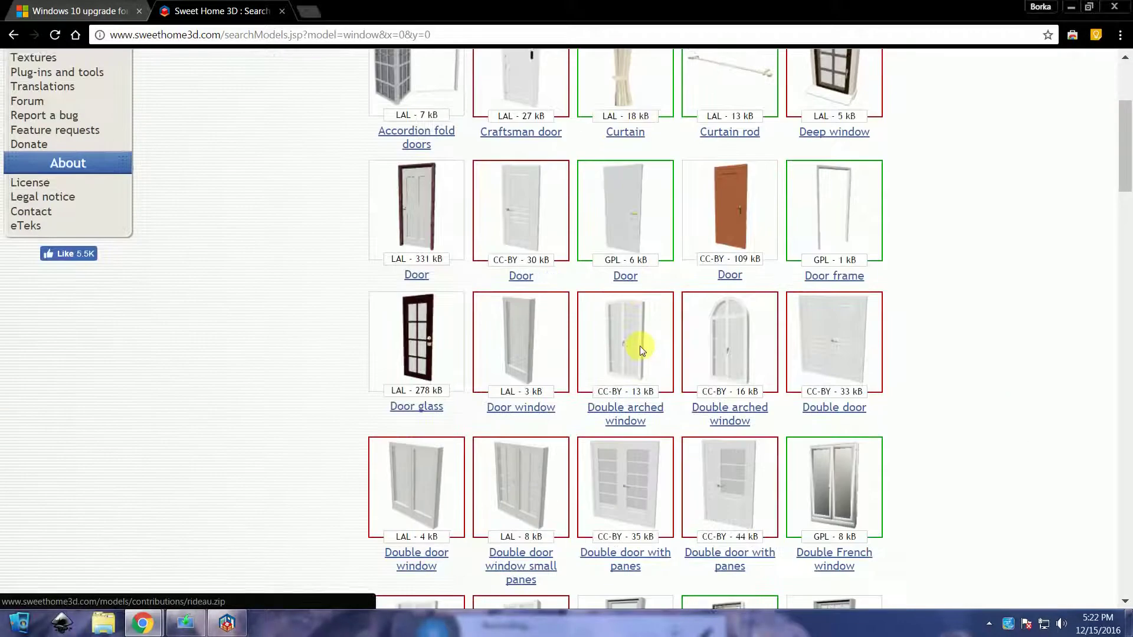
scroll(639, 348, "down", 11)
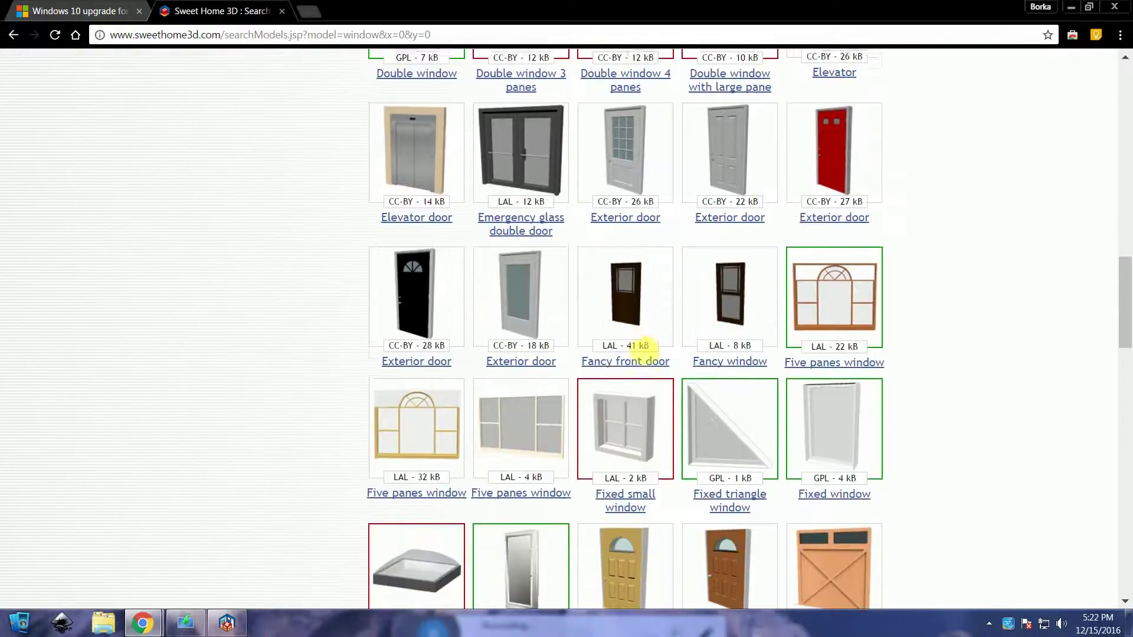
scroll(642, 353, "down", 16)
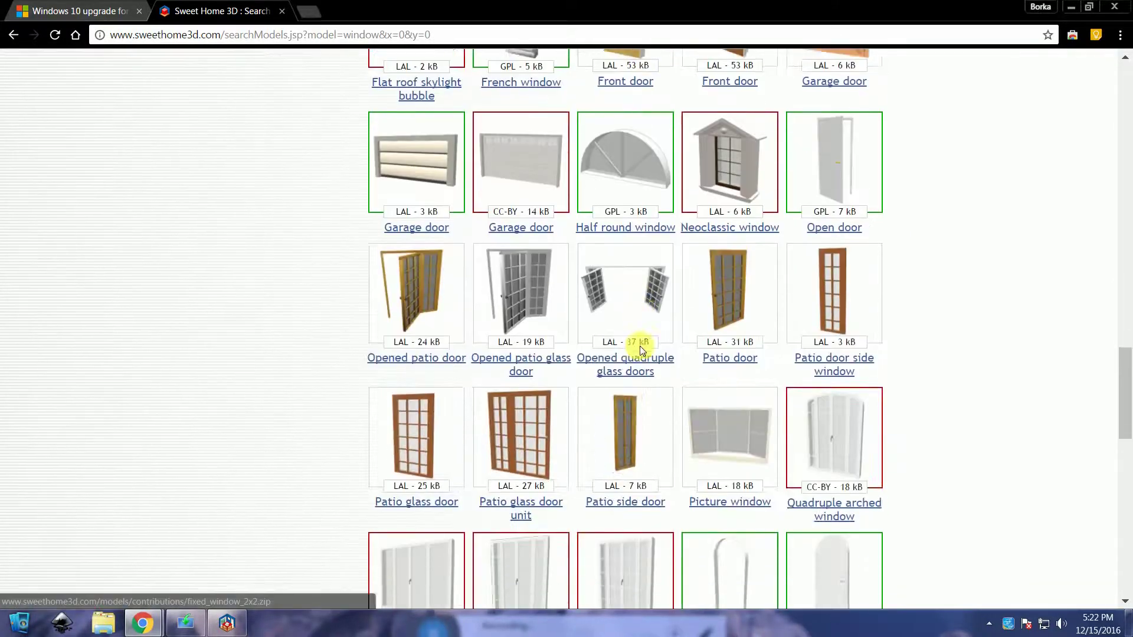
scroll(642, 351, "down", 9)
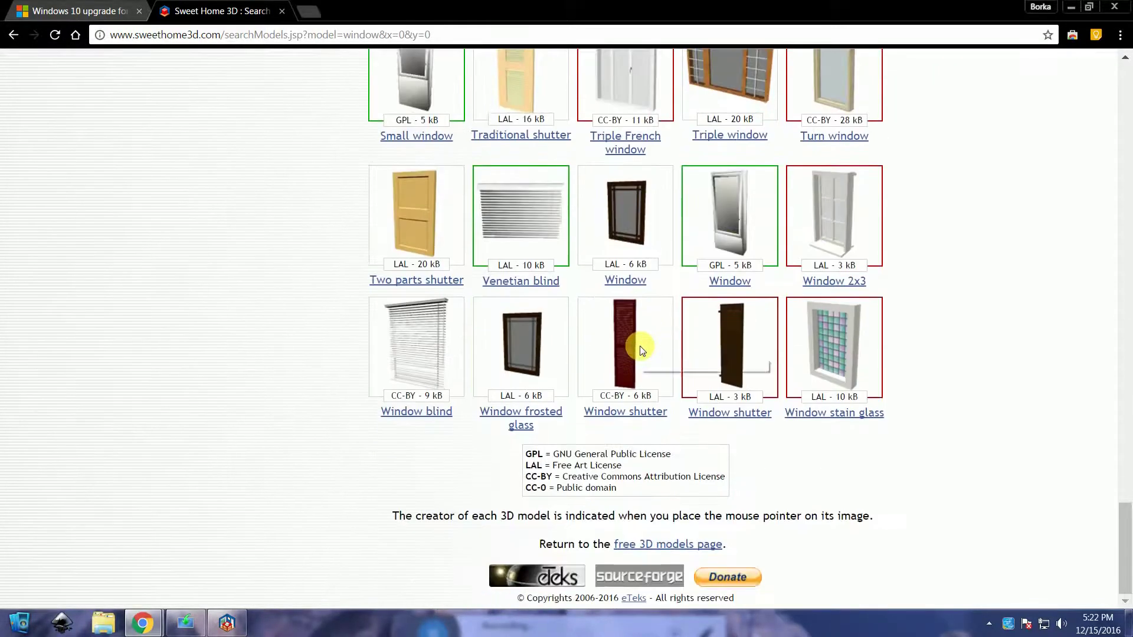
left_click(623, 282)
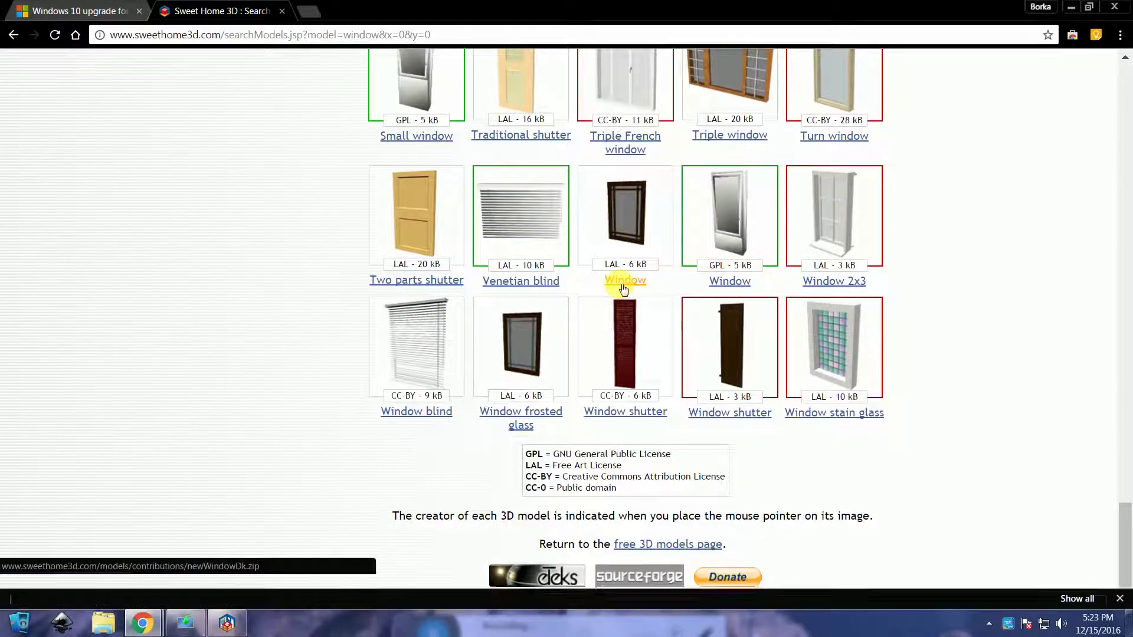
left_click(227, 623)
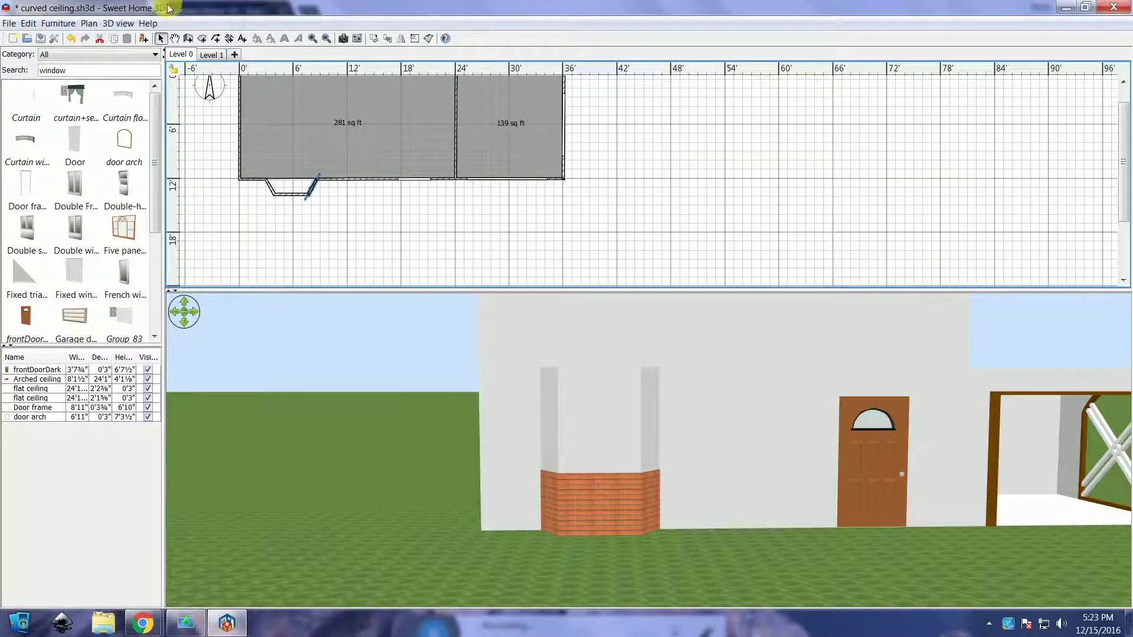
Start a furniture import and load the downloaded newWindowDk model.
left_click(58, 24)
left_click(108, 278)
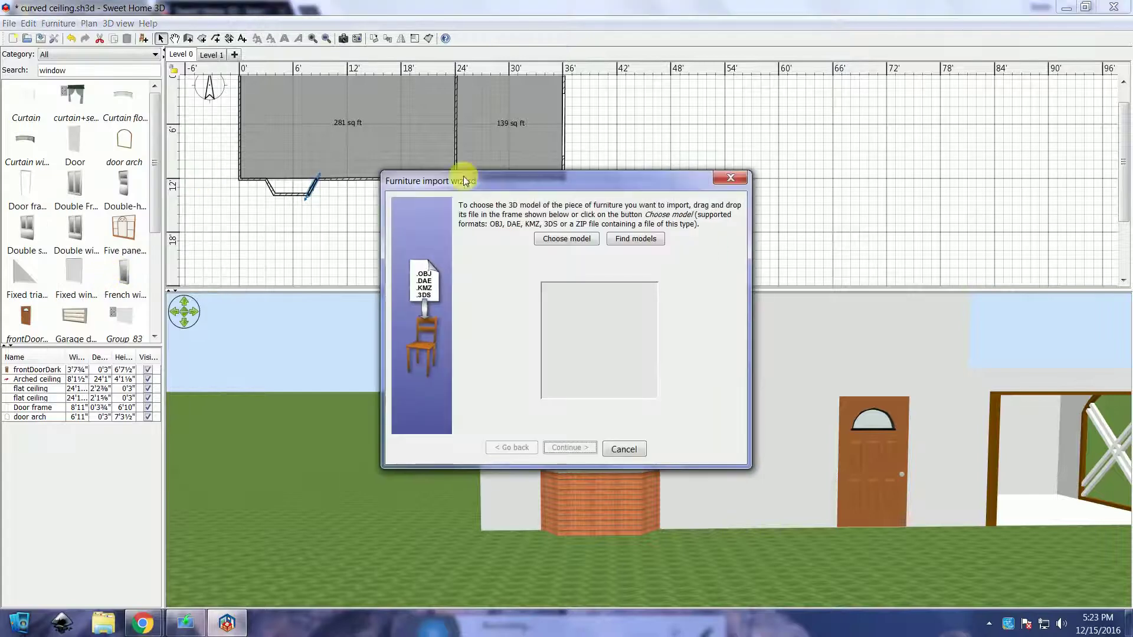
left_click(566, 238)
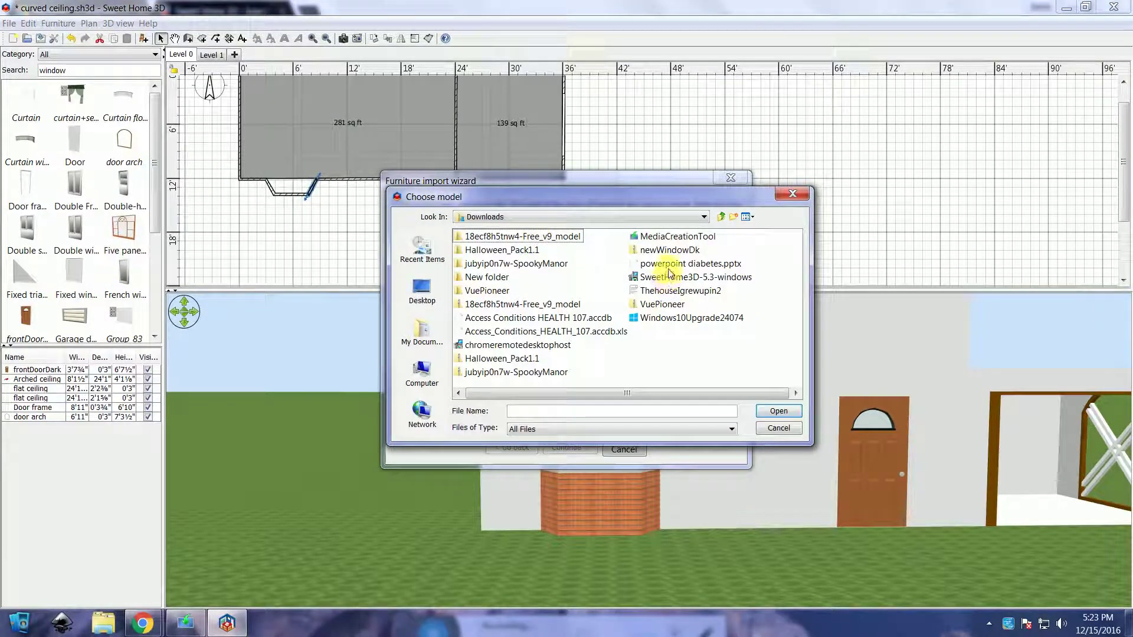
left_click(668, 250)
left_click(779, 412)
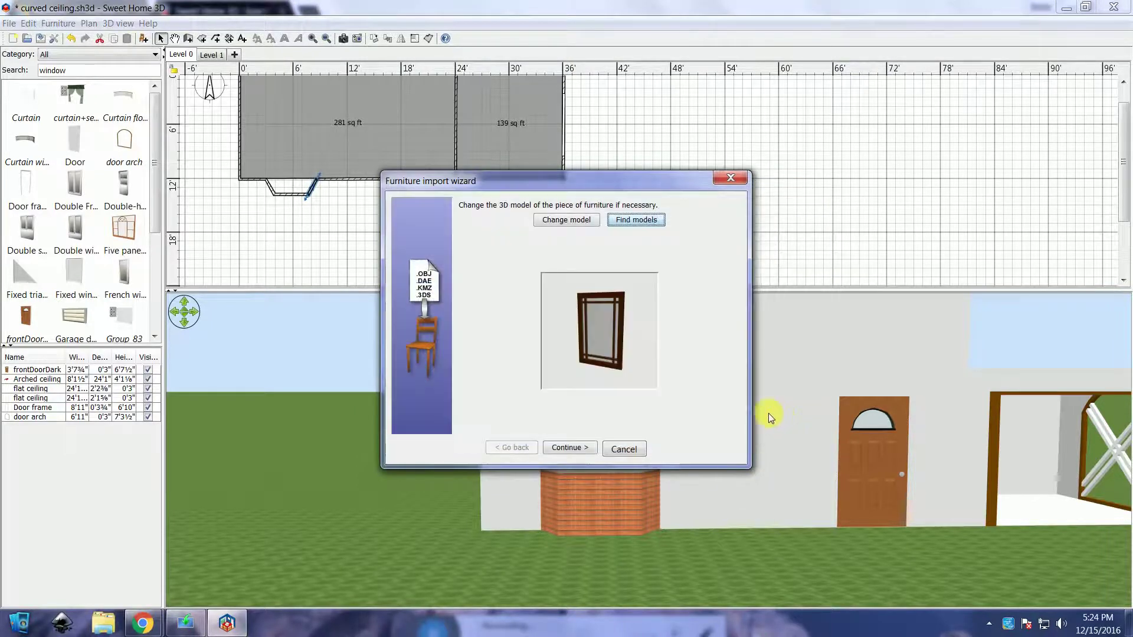
Add newWindowDk to the catalog under Doors and windows and finish the import.
left_click(581, 452)
left_click(580, 447)
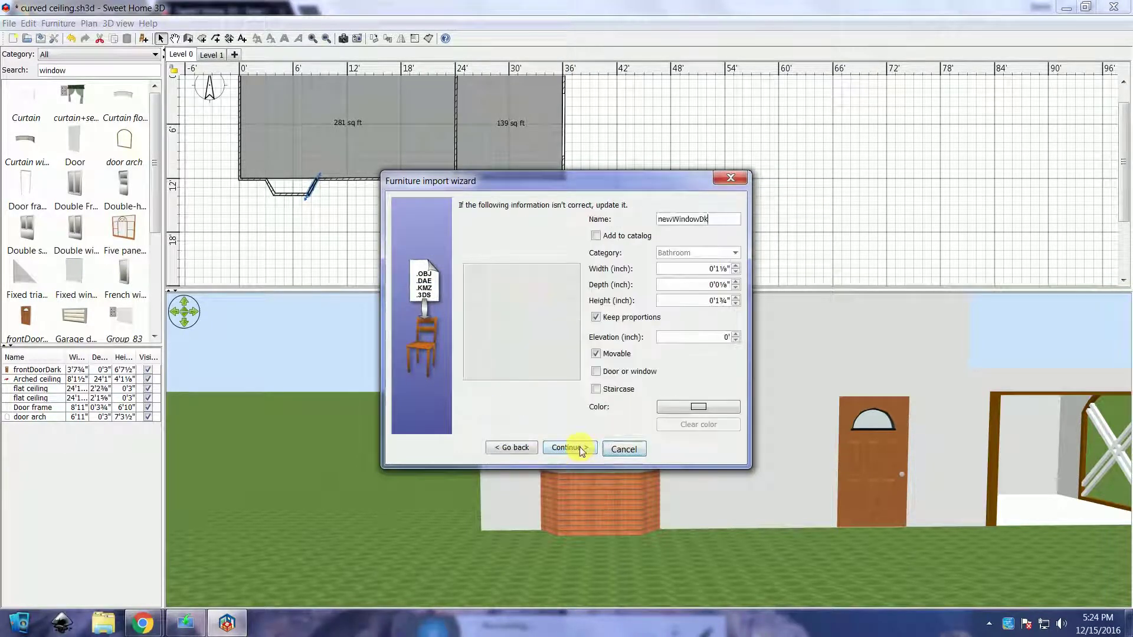
left_click(619, 235)
left_click(716, 253)
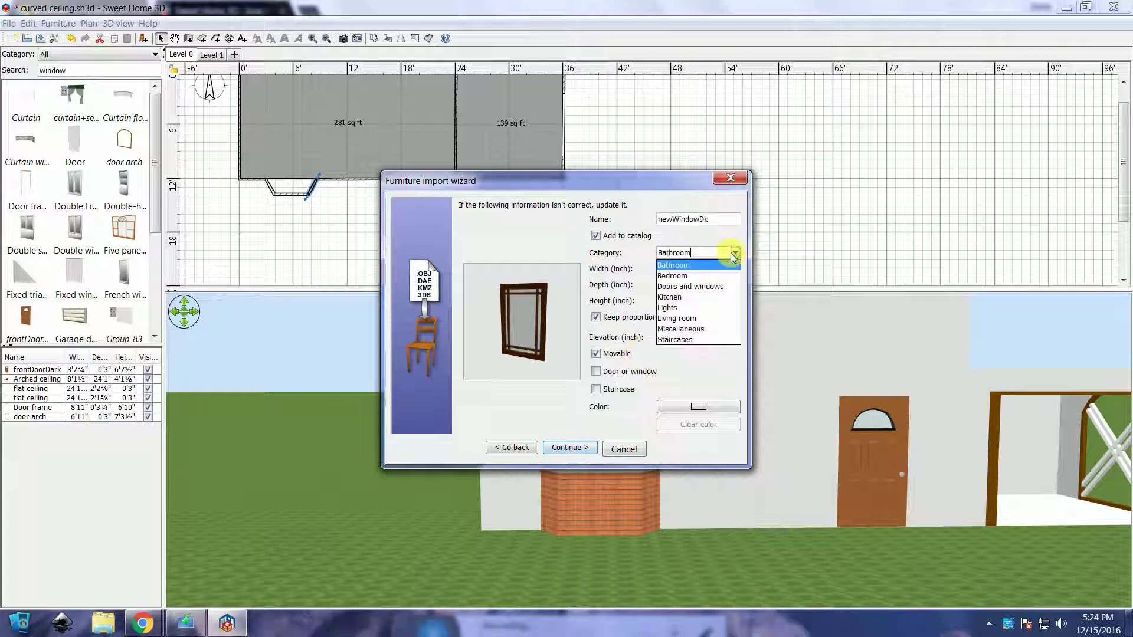
left_click(713, 286)
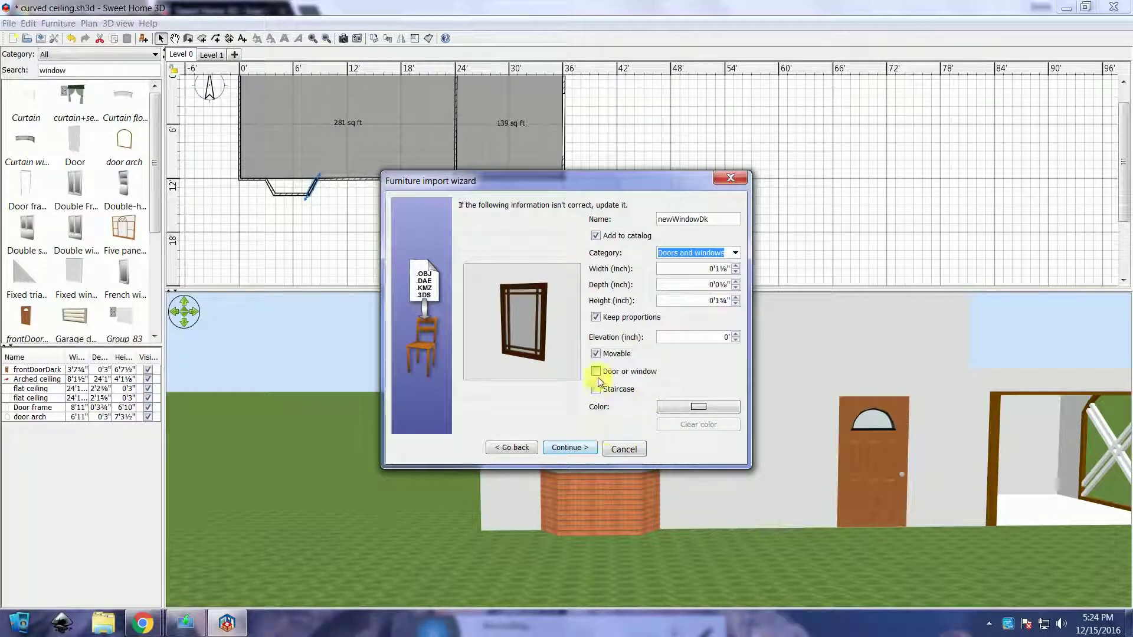
left_click(570, 448)
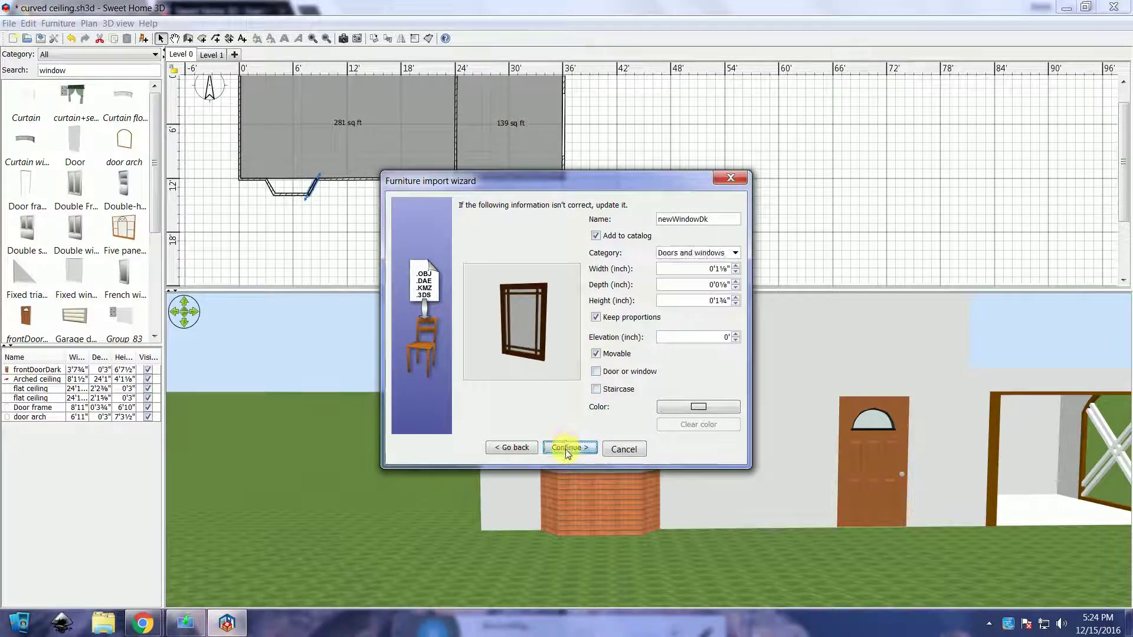
left_click(565, 448)
Take the placed newWindowDk back out of the house.
left_click_drag(557, 427, 440, 311)
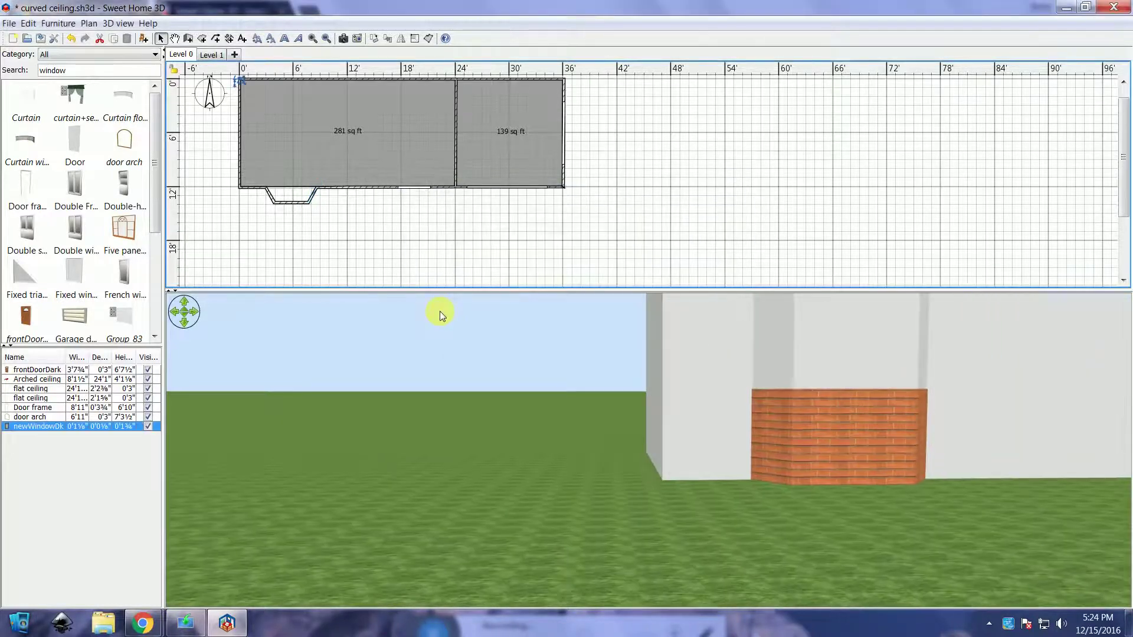
left_click_drag(249, 88, 264, 233)
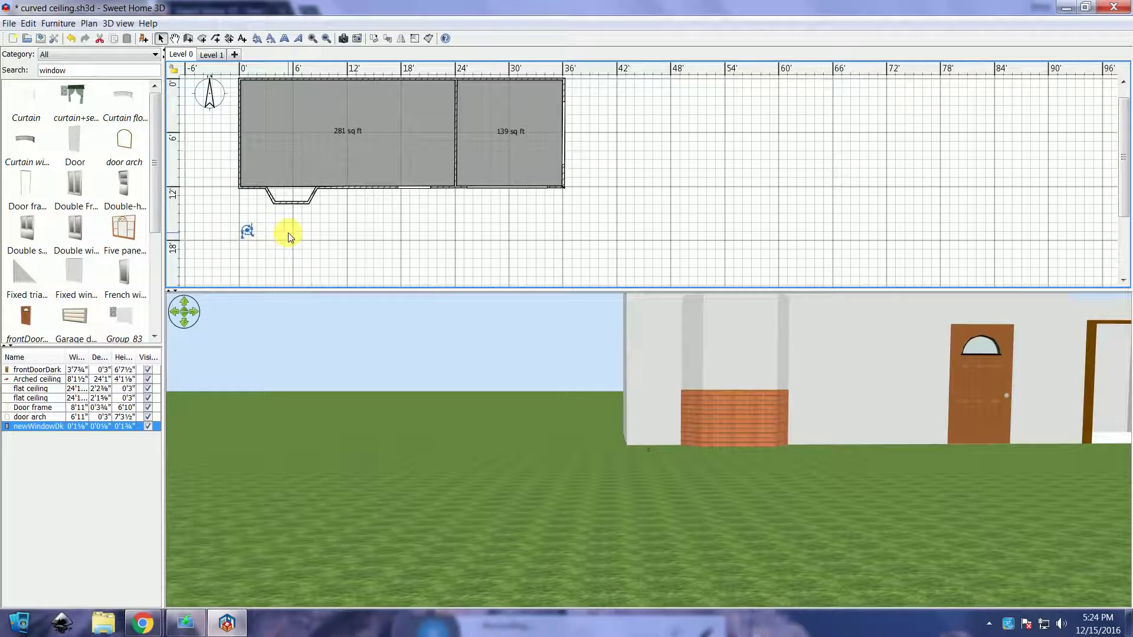
key("Delete")
key("ctrl+e")
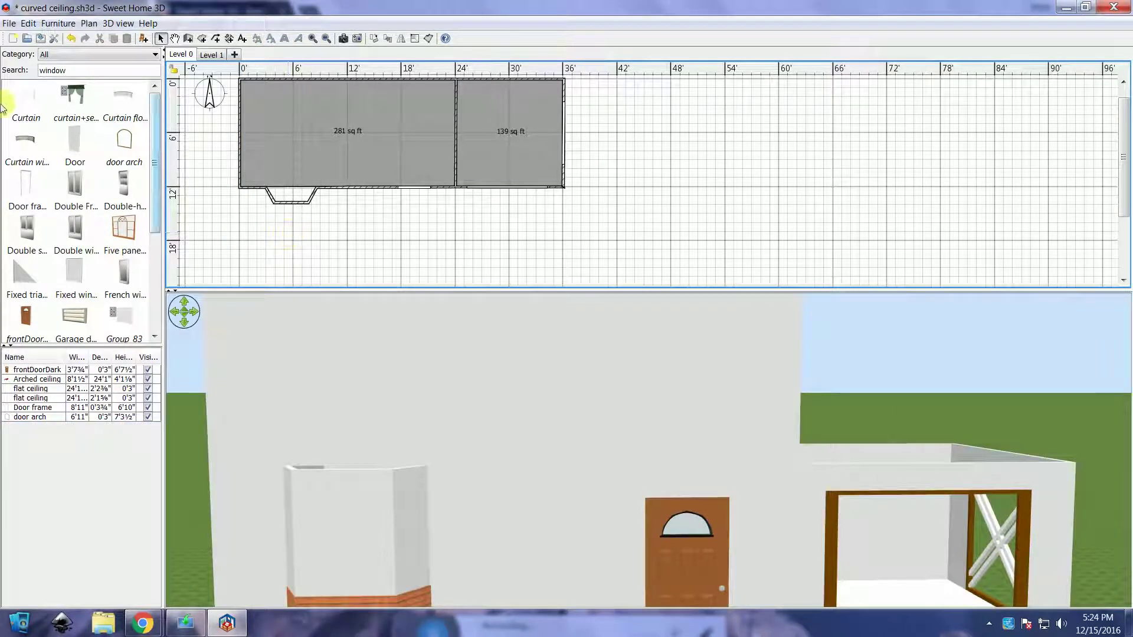
Search the catalog for 'w' and open Modify furniture on newWindowDk.
double_click(59, 70)
type("w")
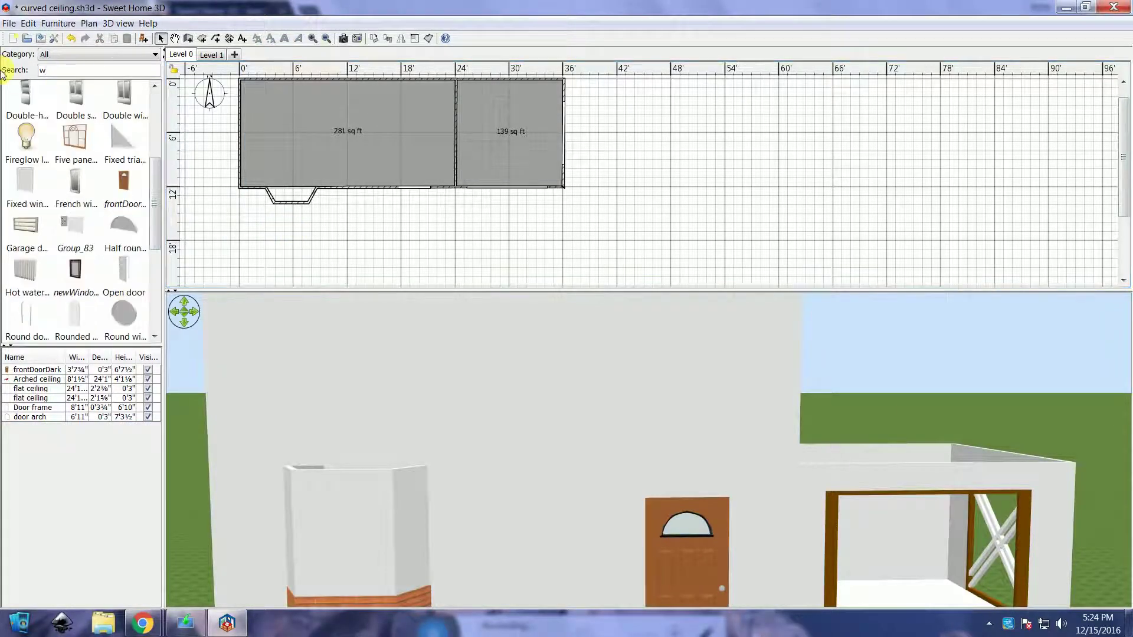
left_click(62, 280)
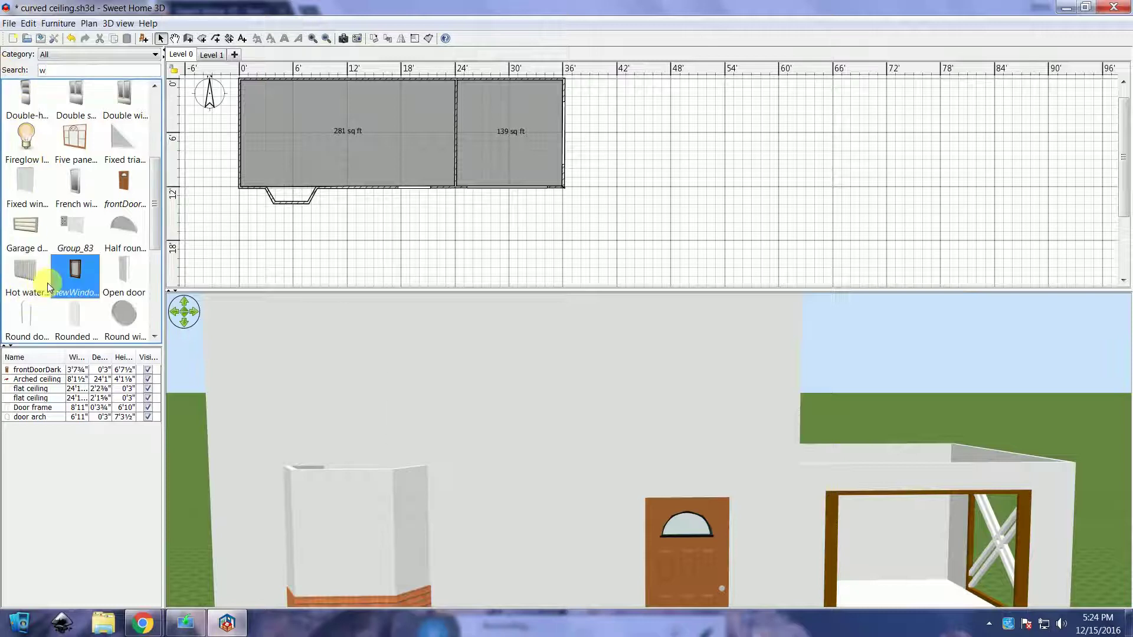
right_click(62, 280)
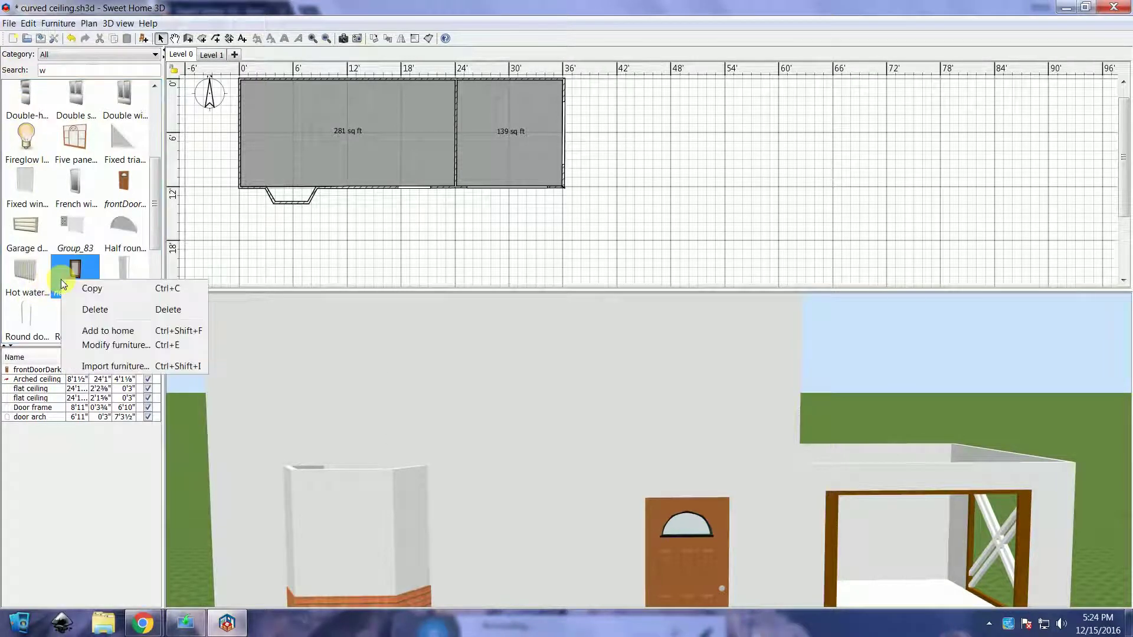
left_click(139, 349)
Set newWindowDk's height to 3'1¾" with proportions kept.
left_click(575, 439)
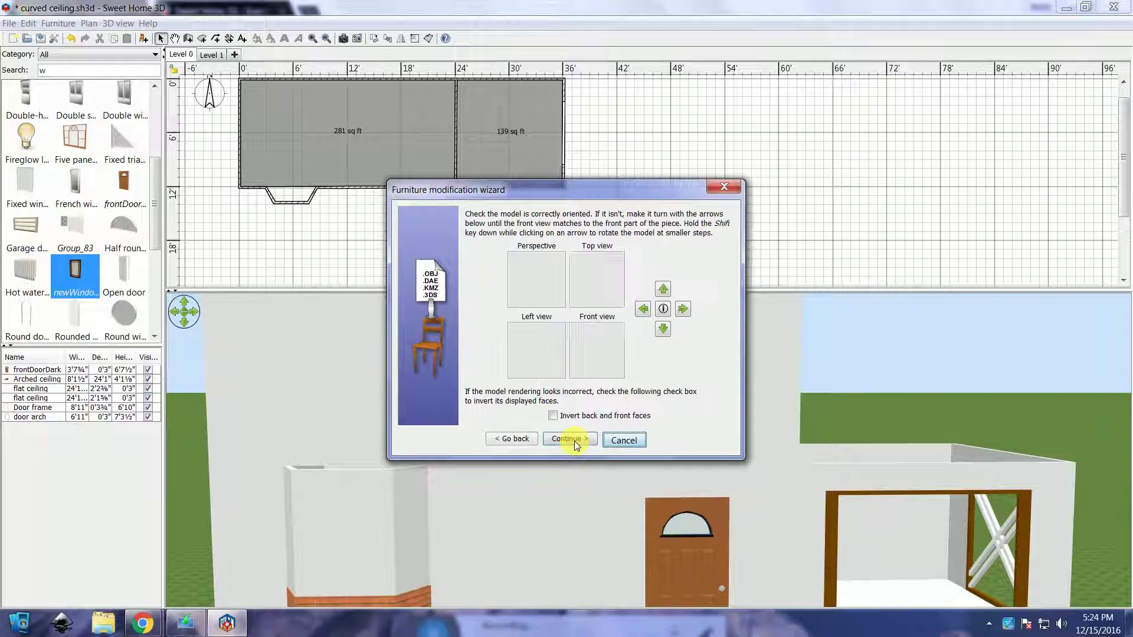
left_click(575, 439)
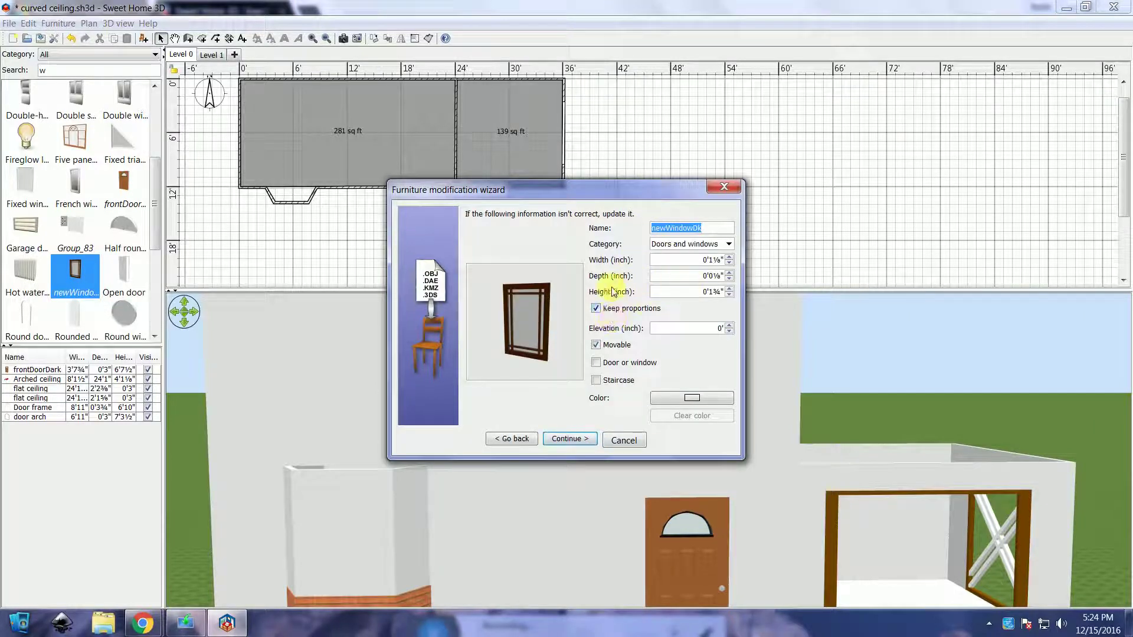
left_click(698, 291)
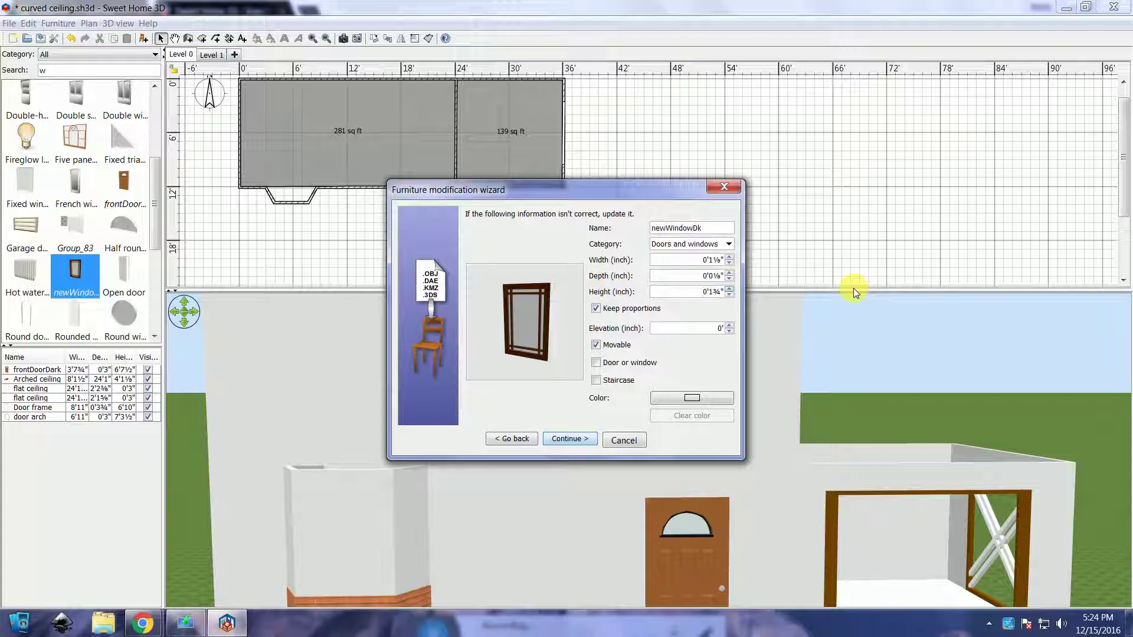
key("Delete")
type("3")
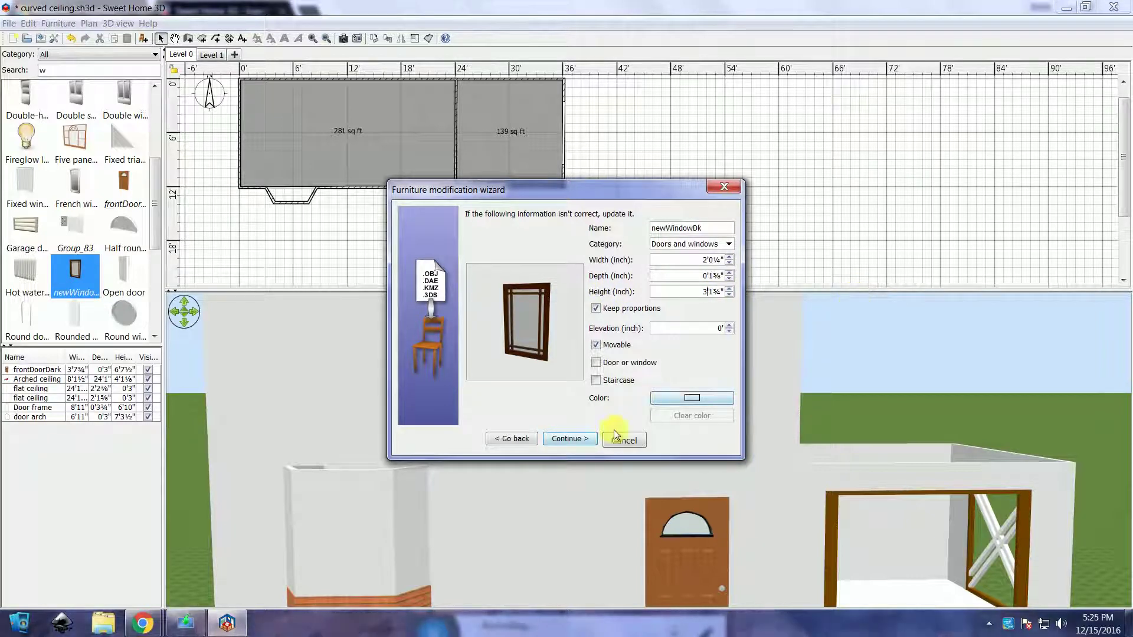
left_click(575, 436)
left_click(579, 436)
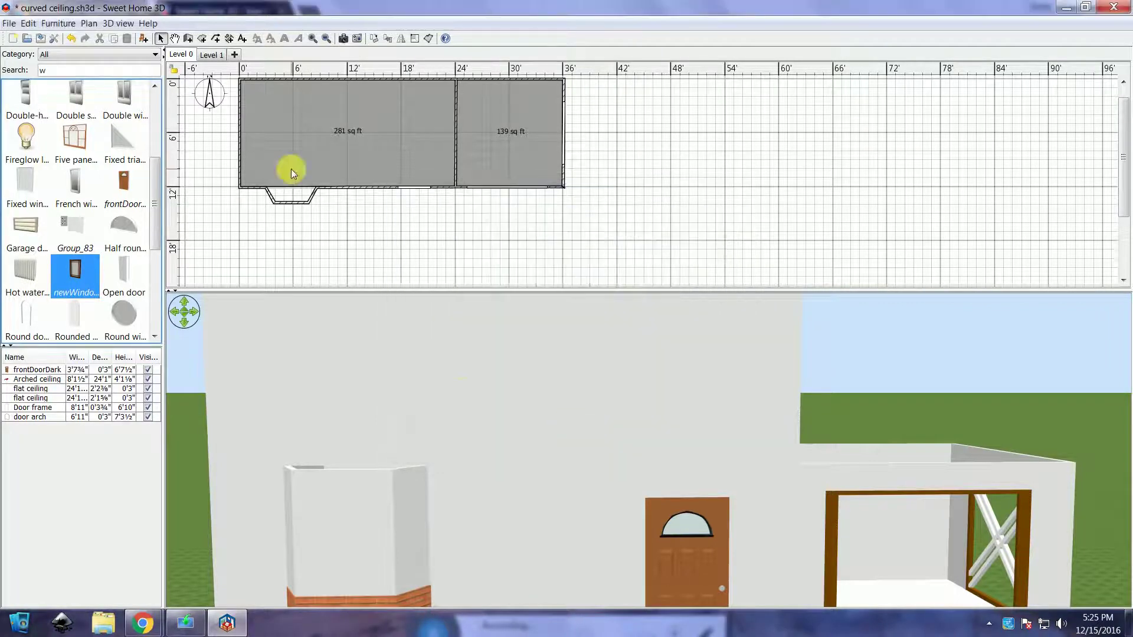
Place newWindowDk on the bay's front wall at elevation 33, above the brick.
left_click_drag(69, 272, 289, 208)
double_click(299, 216)
left_click(546, 283)
type("33")
key("Return")
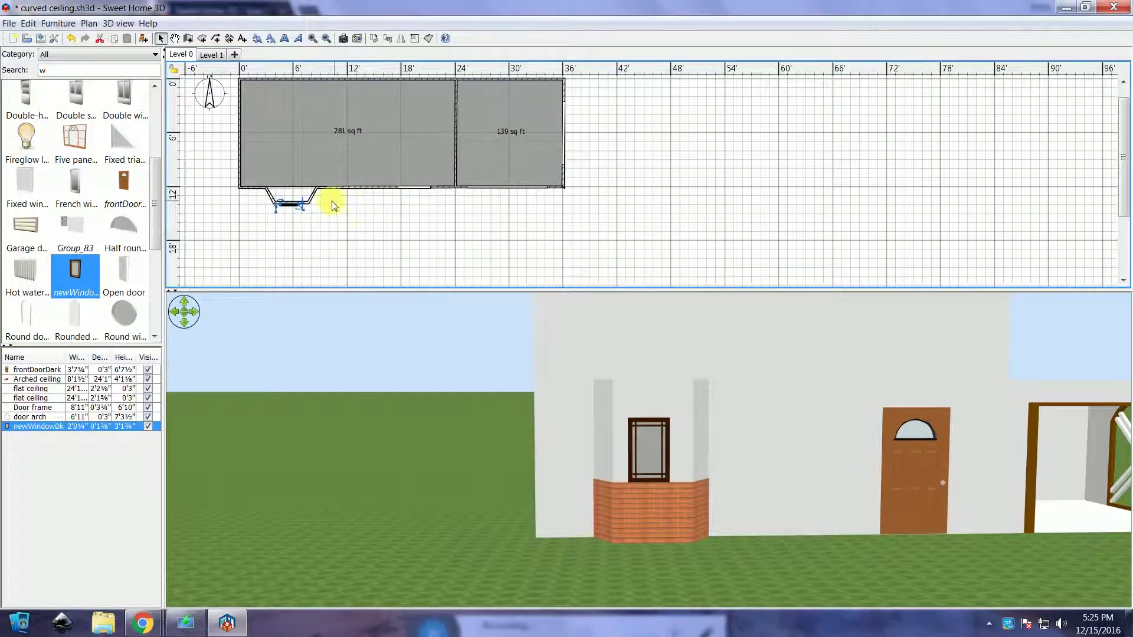
Widen the front window to 3'0¼" proportionally and place a second window at the left facet.
double_click(303, 214)
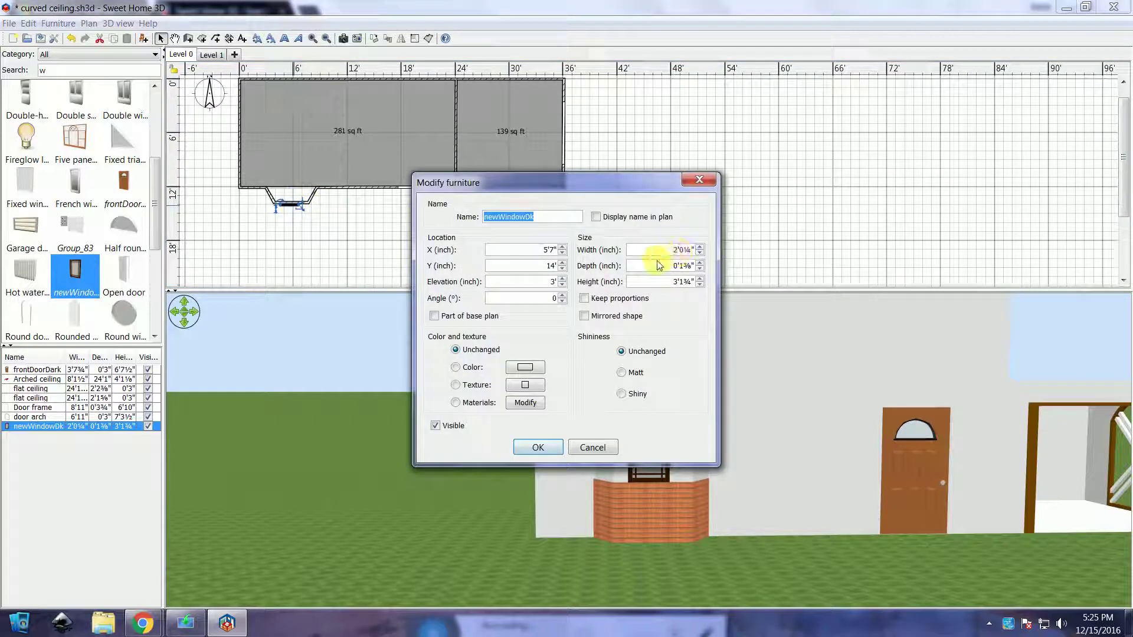
left_click(585, 300)
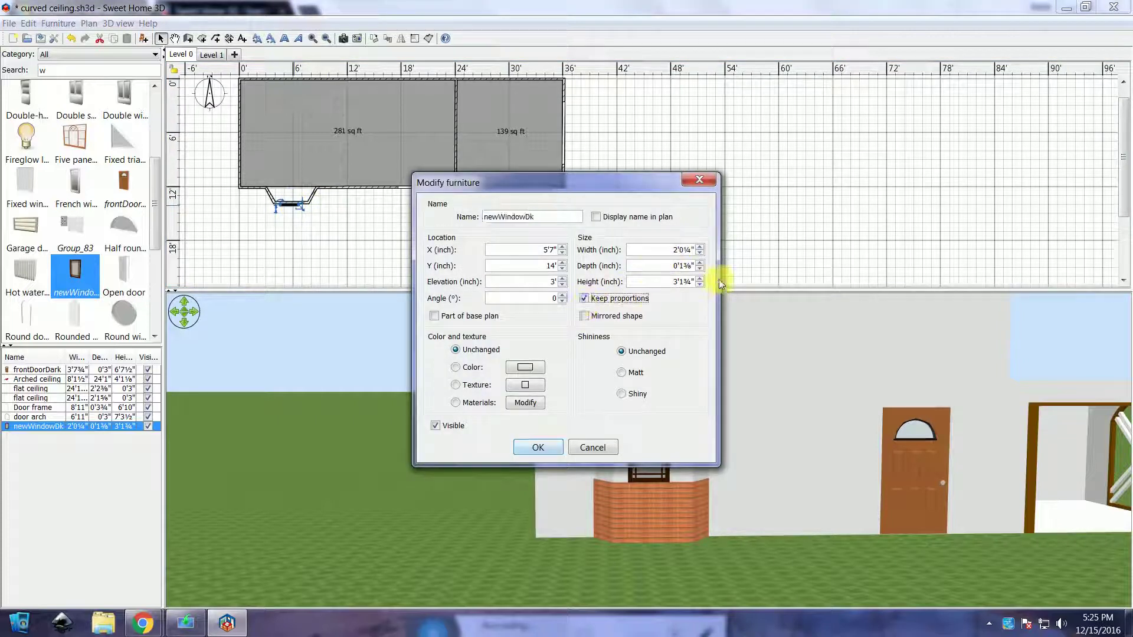
double_click(679, 250)
type("3")
key("Return")
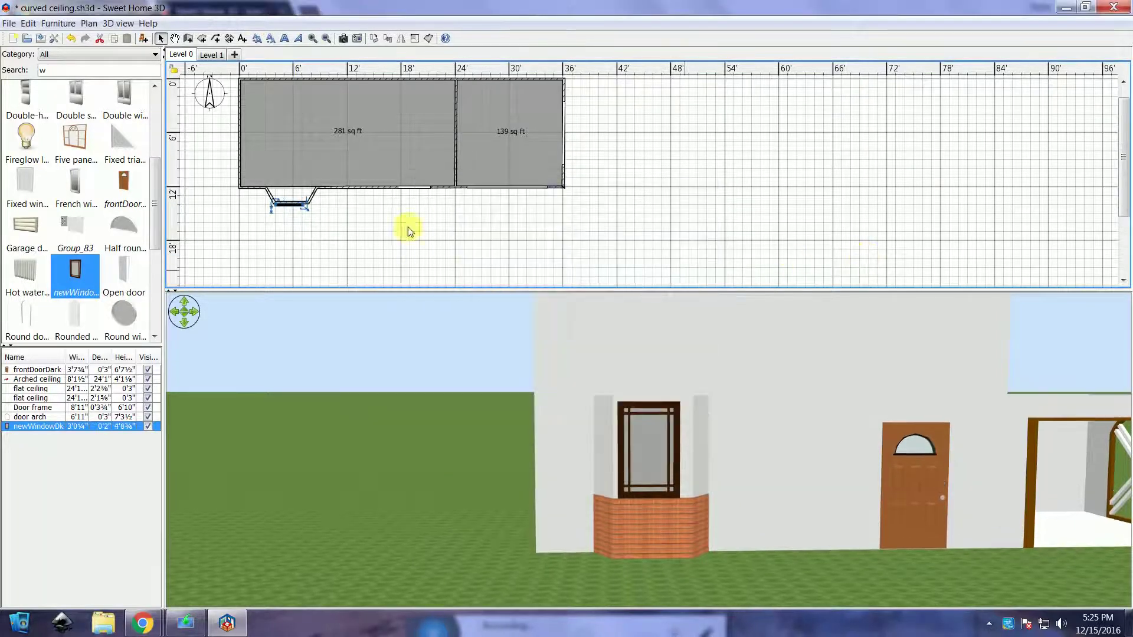
scroll(123, 235, "down", 4)
left_click_drag(75, 99, 254, 194)
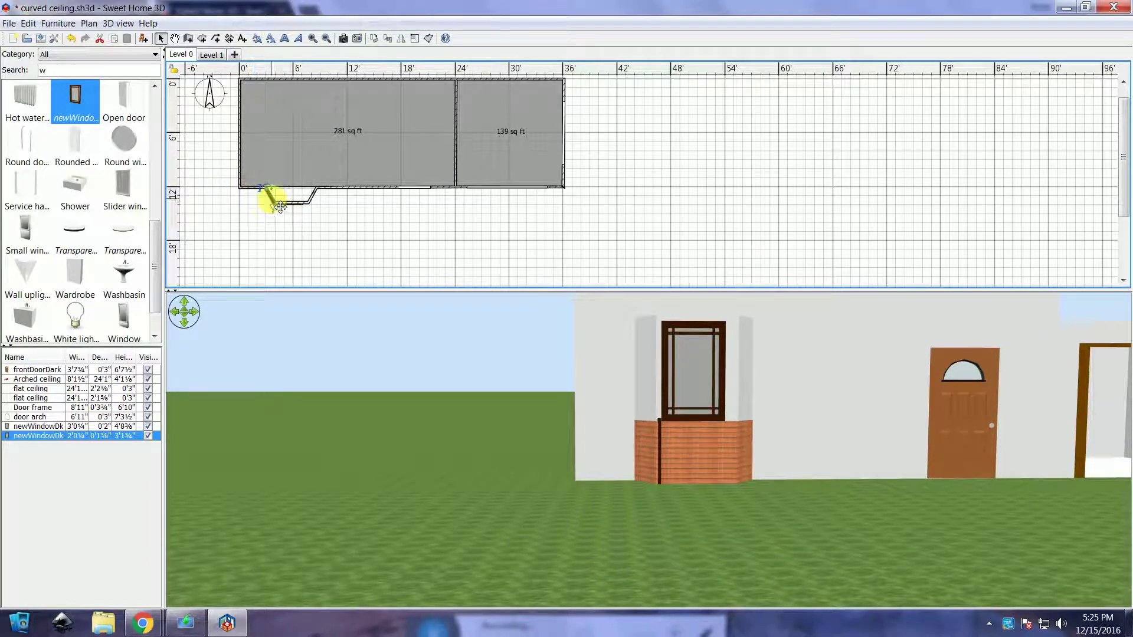
Raise the second window, angle it 60°, and align it with the bay's left facet.
double_click(279, 205)
left_click(552, 281)
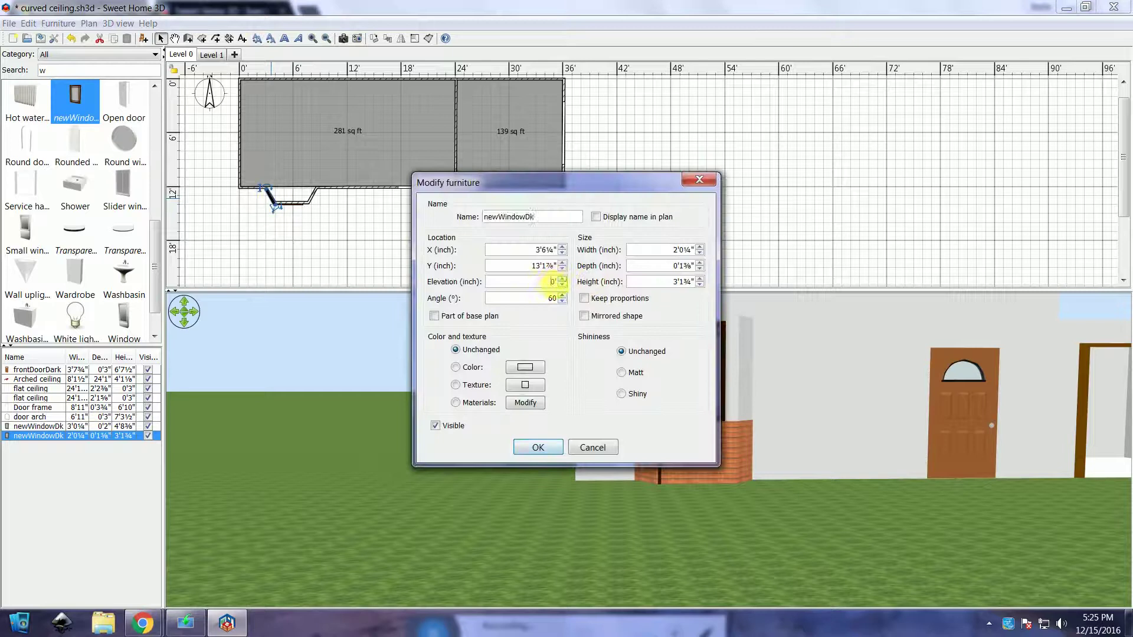
key("Return")
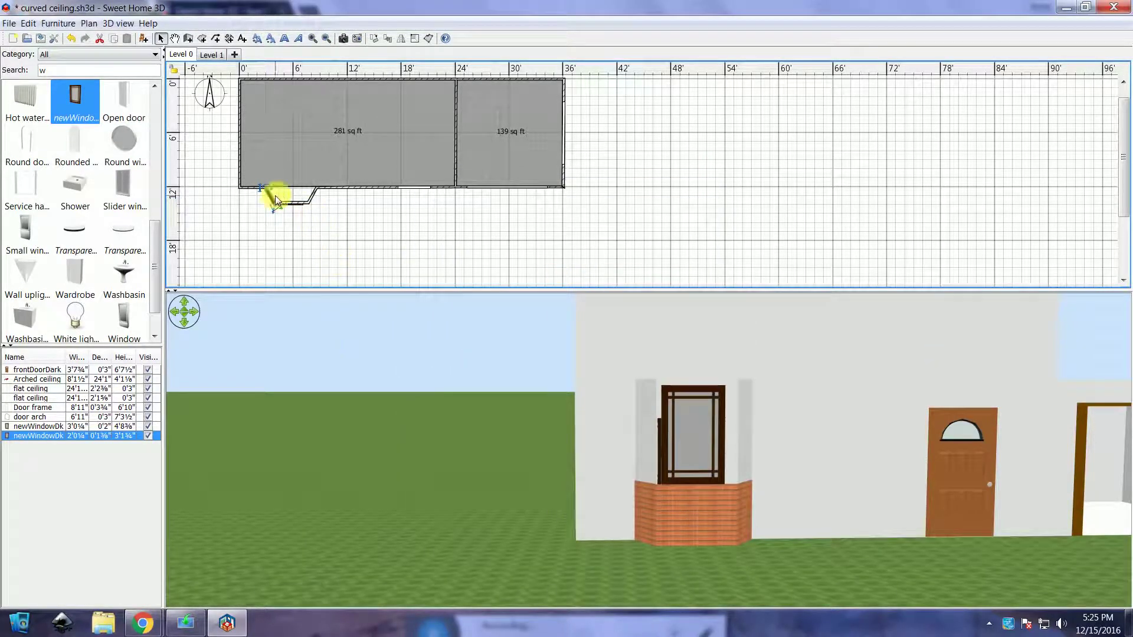
left_click_drag(276, 205, 275, 199)
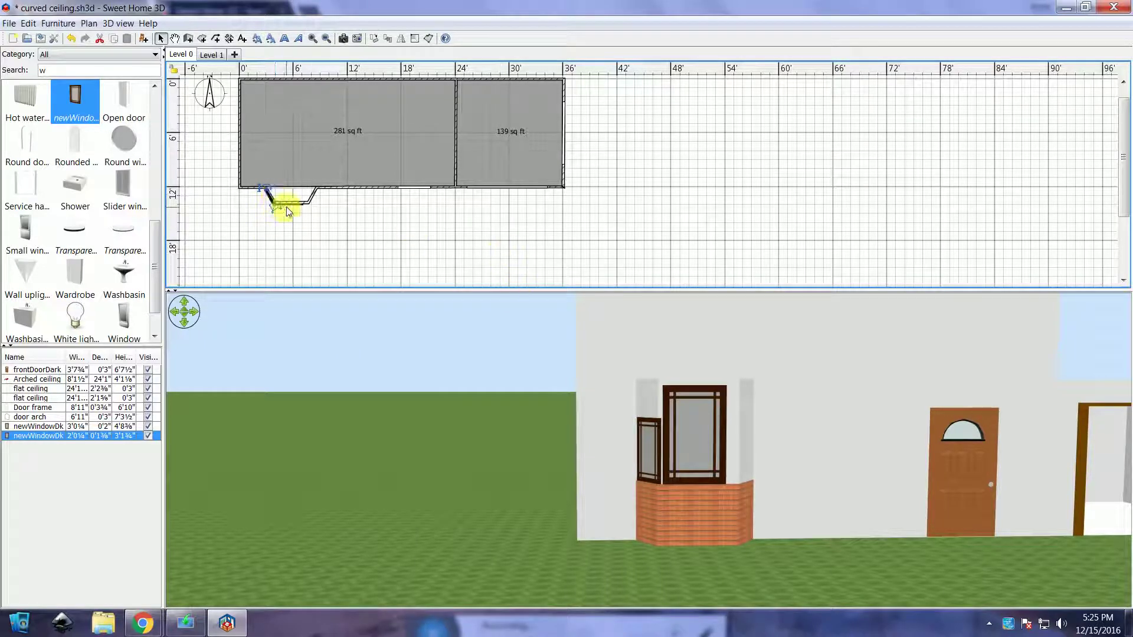
Give the left window the front window's 4'8⅜" height.
double_click(287, 210)
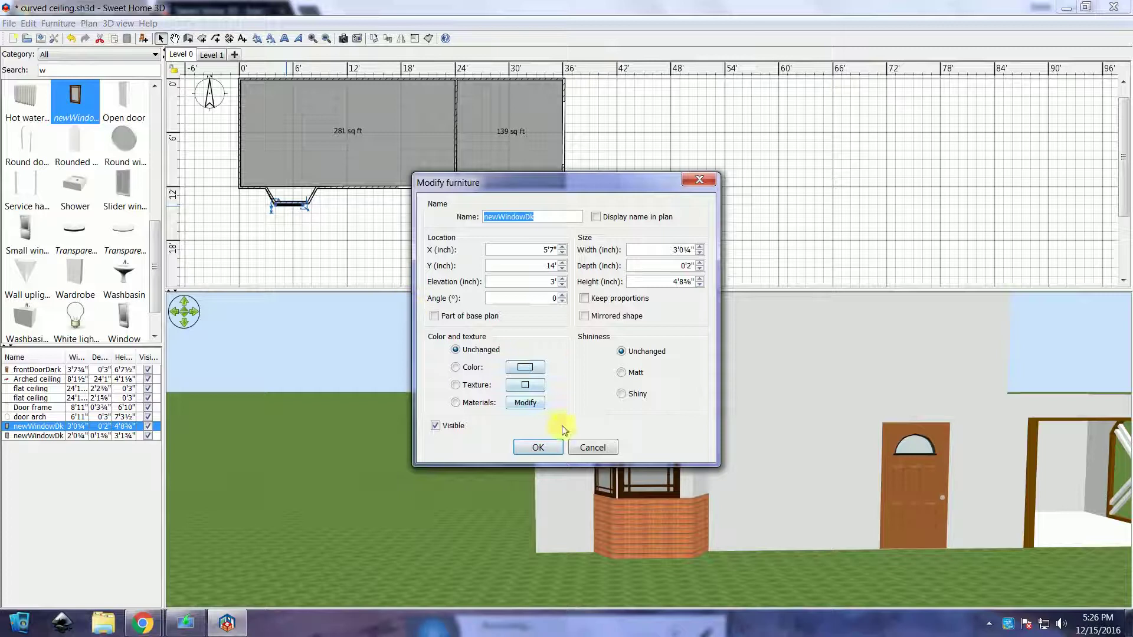
left_click(628, 282)
key("ctrl+c")
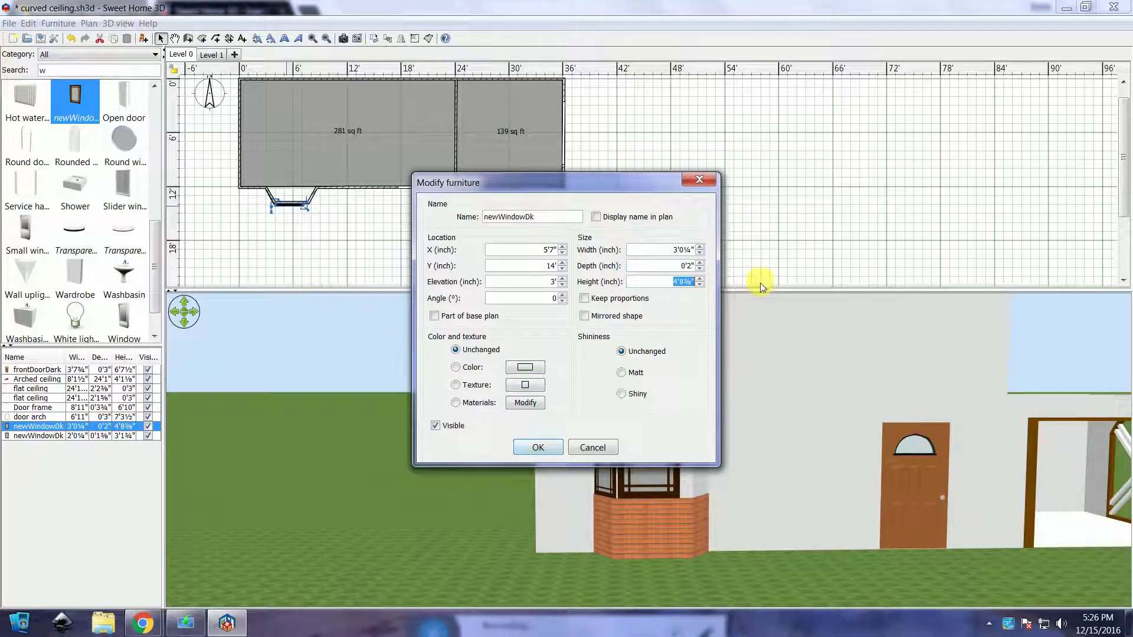
left_click(607, 446)
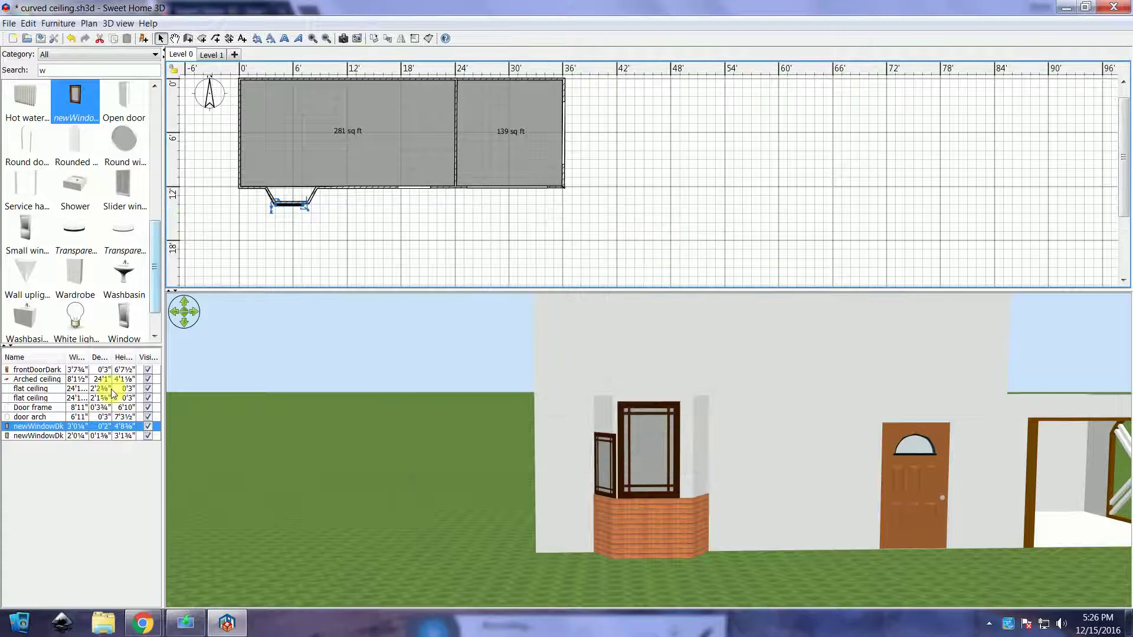
double_click(50, 435)
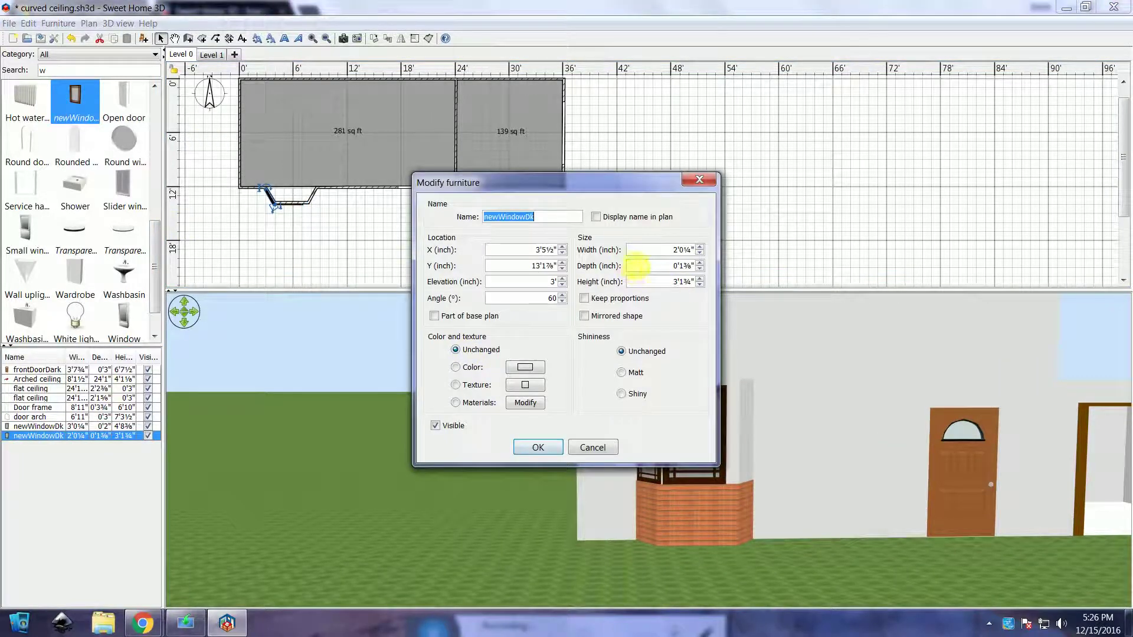
left_click(667, 282)
key("ctrl+v")
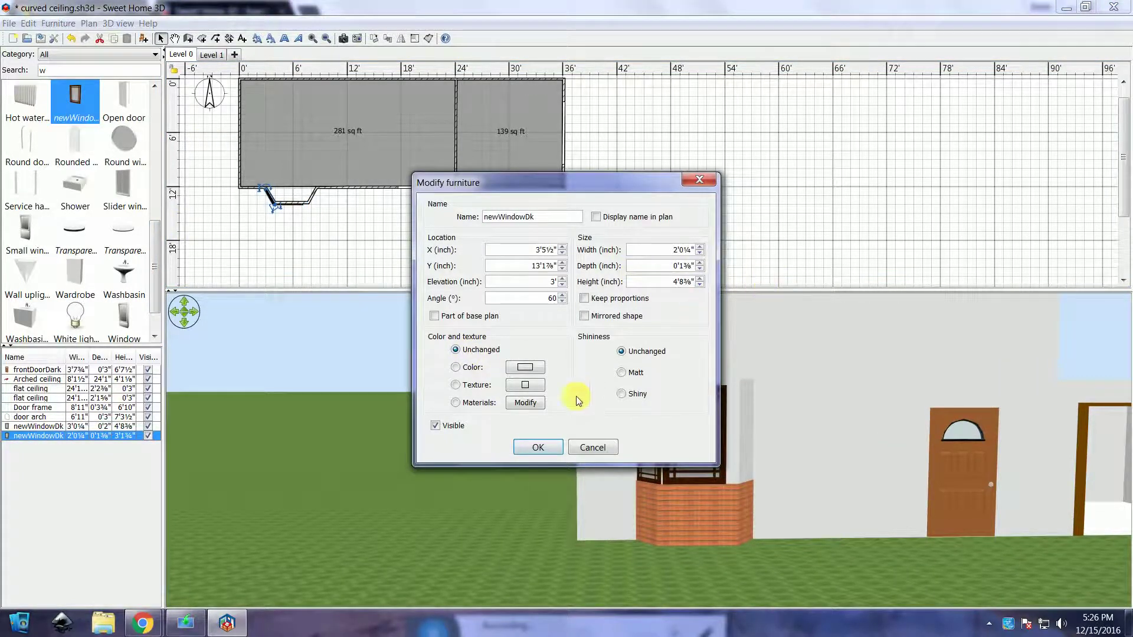
left_click(537, 447)
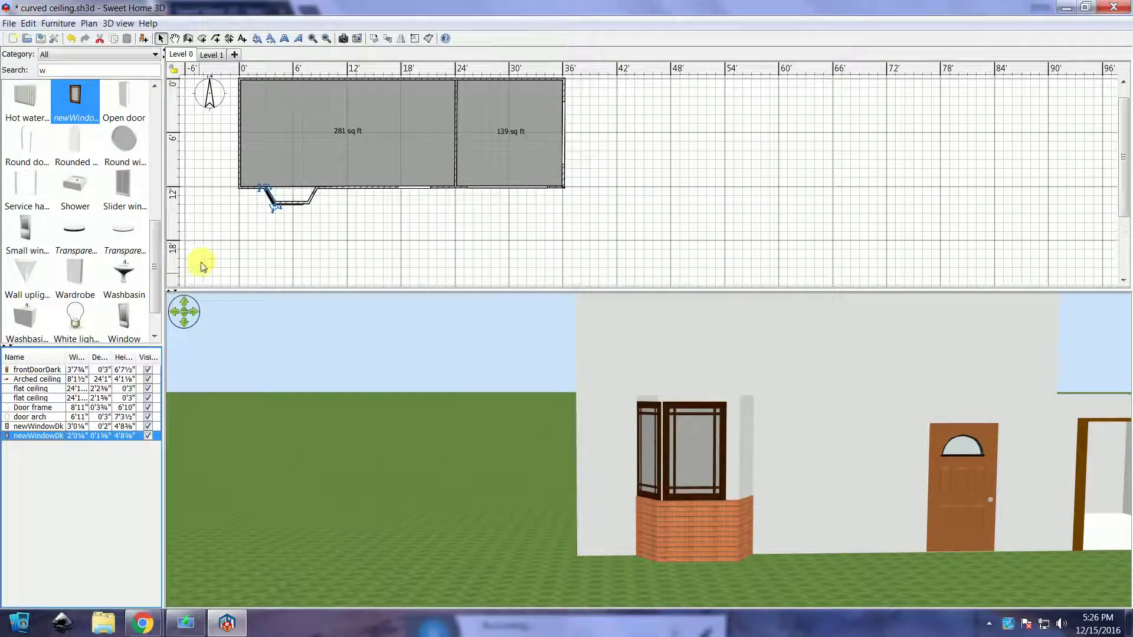
Duplicate the left window and move the copy to the bay's right facet.
key("ctrl+c")
key("ctrl+v")
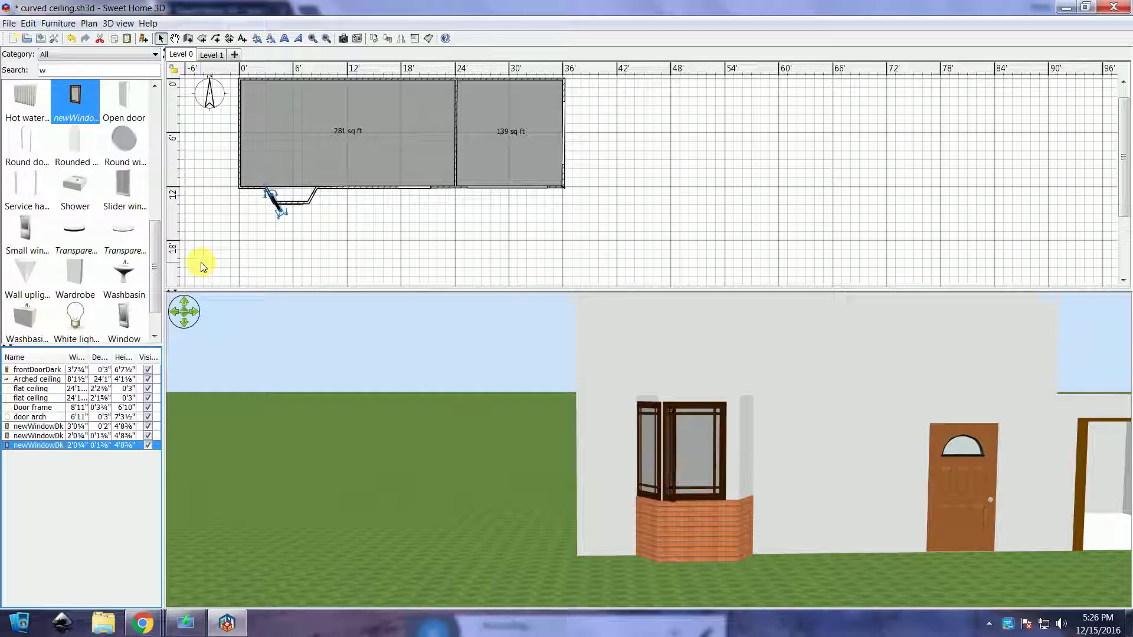
left_click_drag(278, 202, 321, 204)
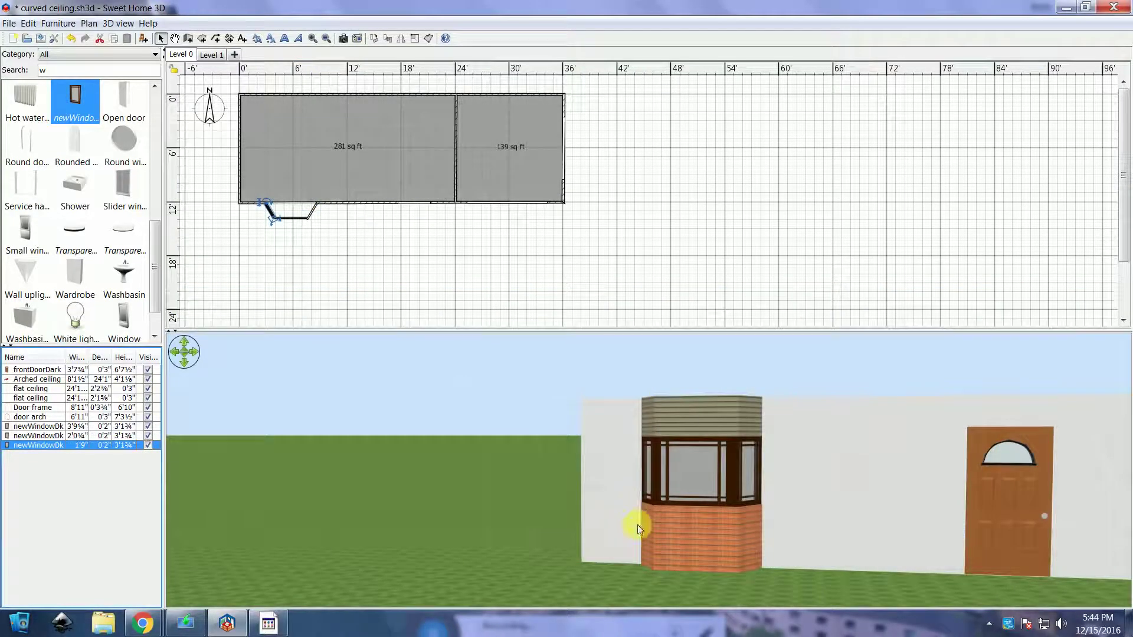
Switch to virtual visit and trace a small room around the bay outline.
right_click(674, 526)
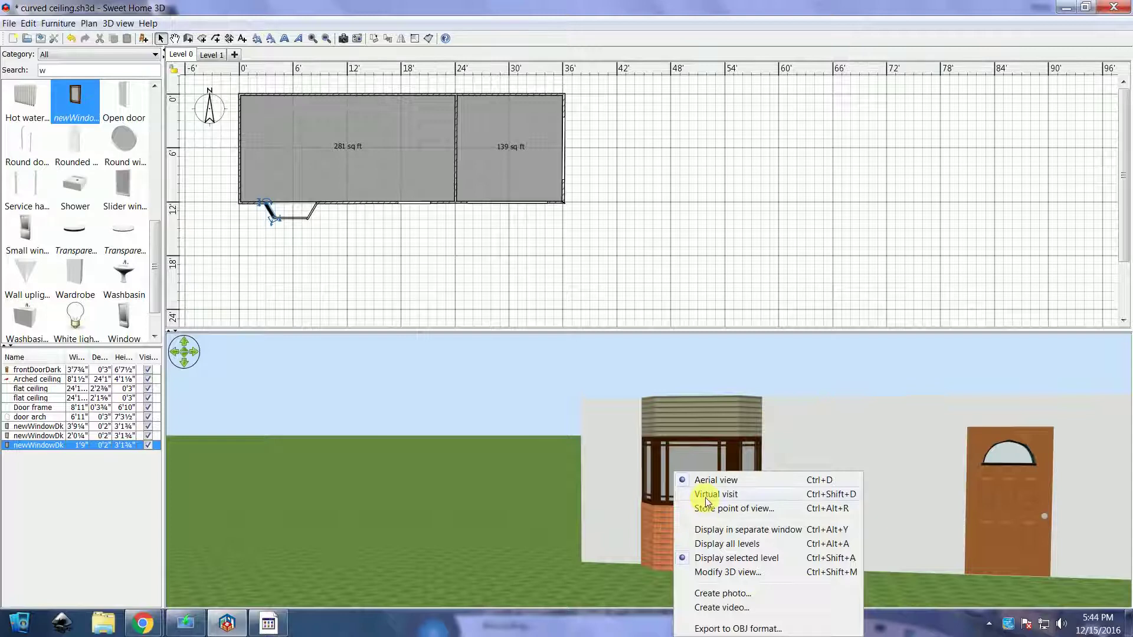
left_click(686, 425)
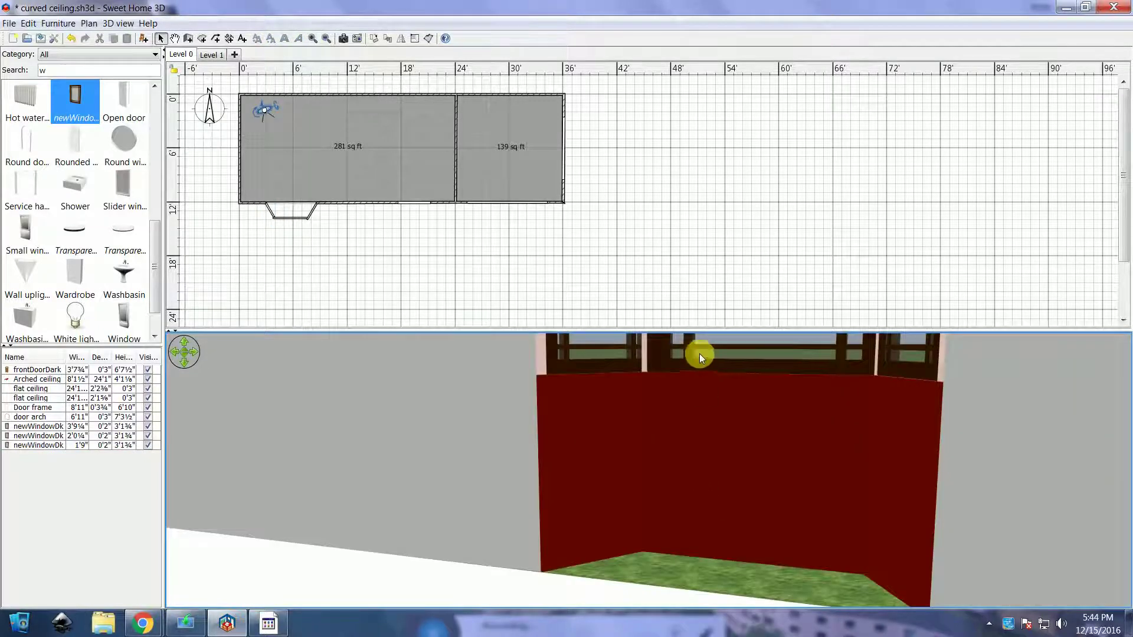
left_click(202, 38)
left_click(267, 202)
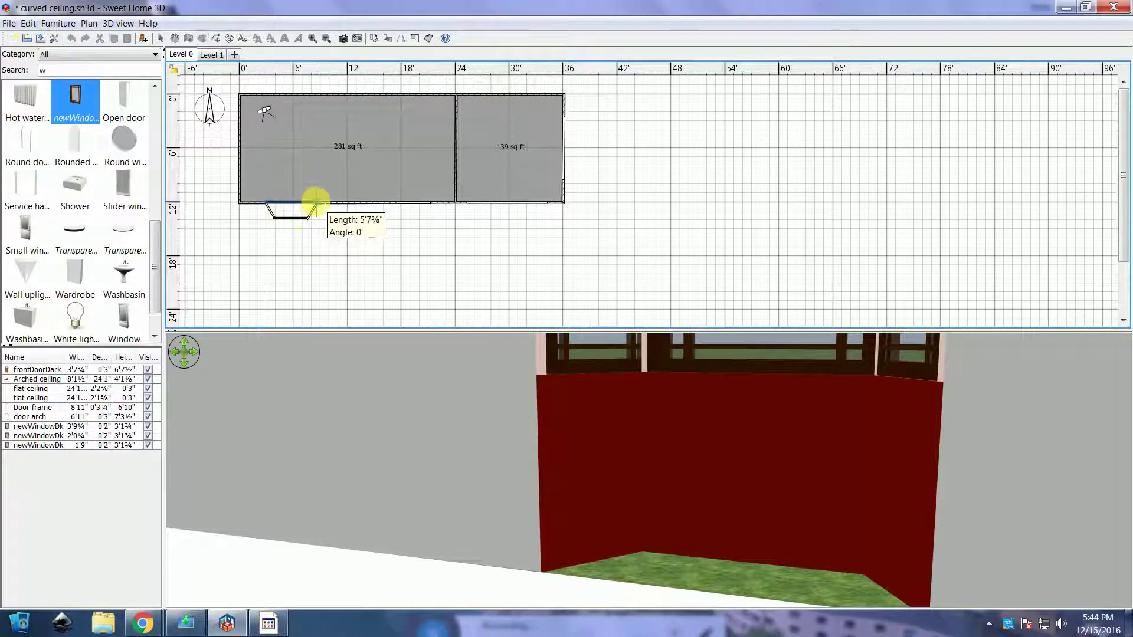
left_click(316, 202)
left_click(307, 217)
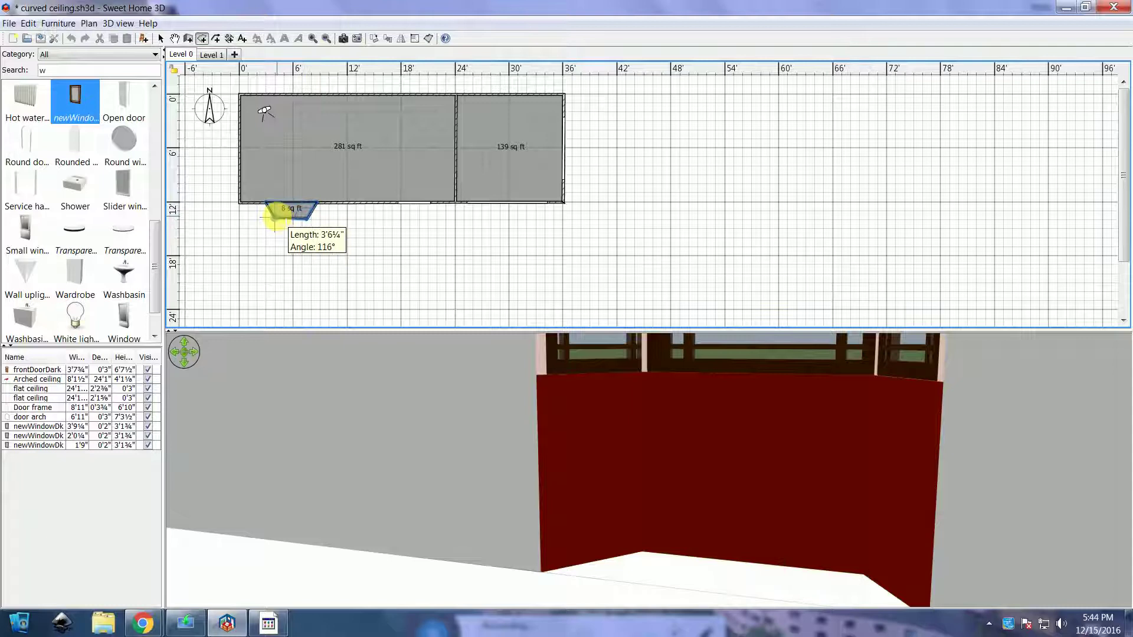
double_click(275, 217)
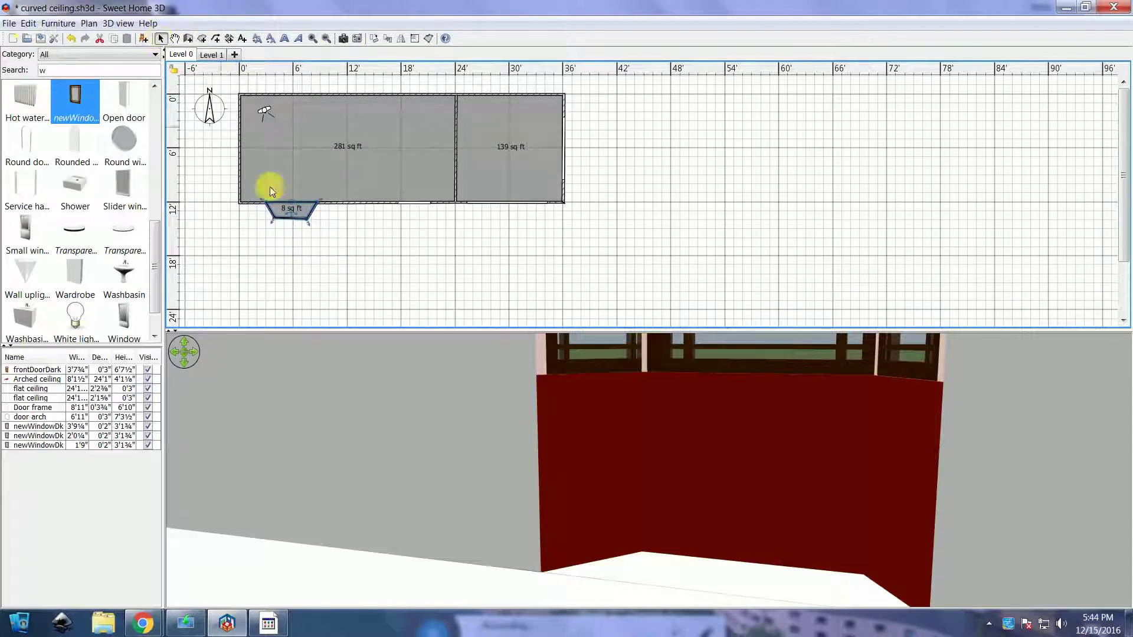
Turn on Display ceiling for the bay room.
left_click_drag(632, 328, 635, 131)
left_click_drag(564, 370, 388, 150)
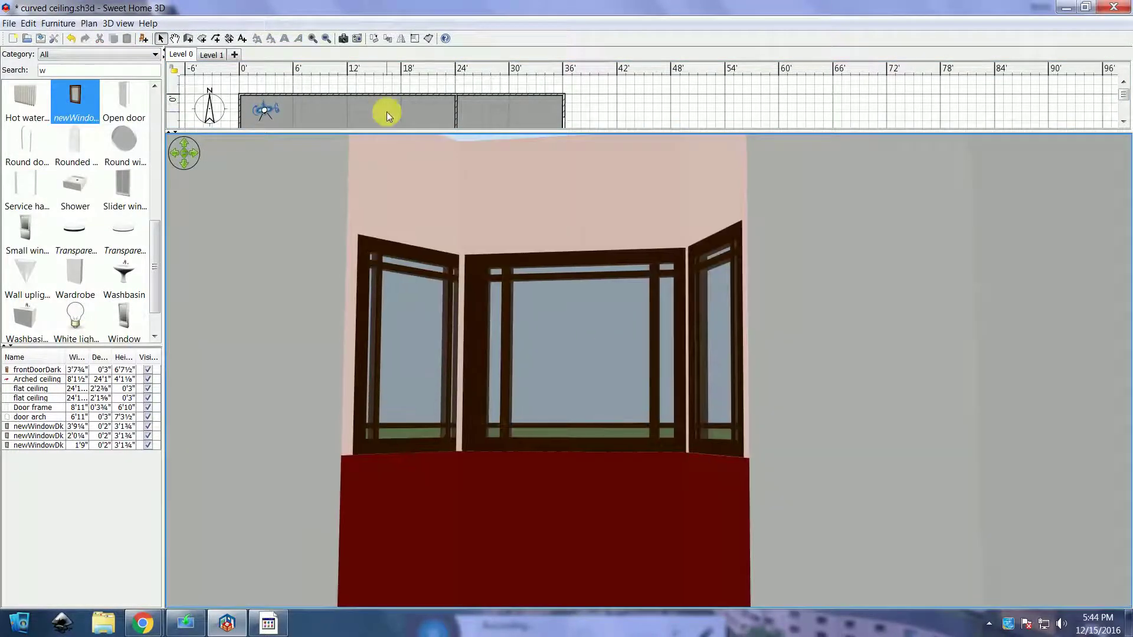
left_click_drag(402, 132, 398, 298)
double_click(285, 207)
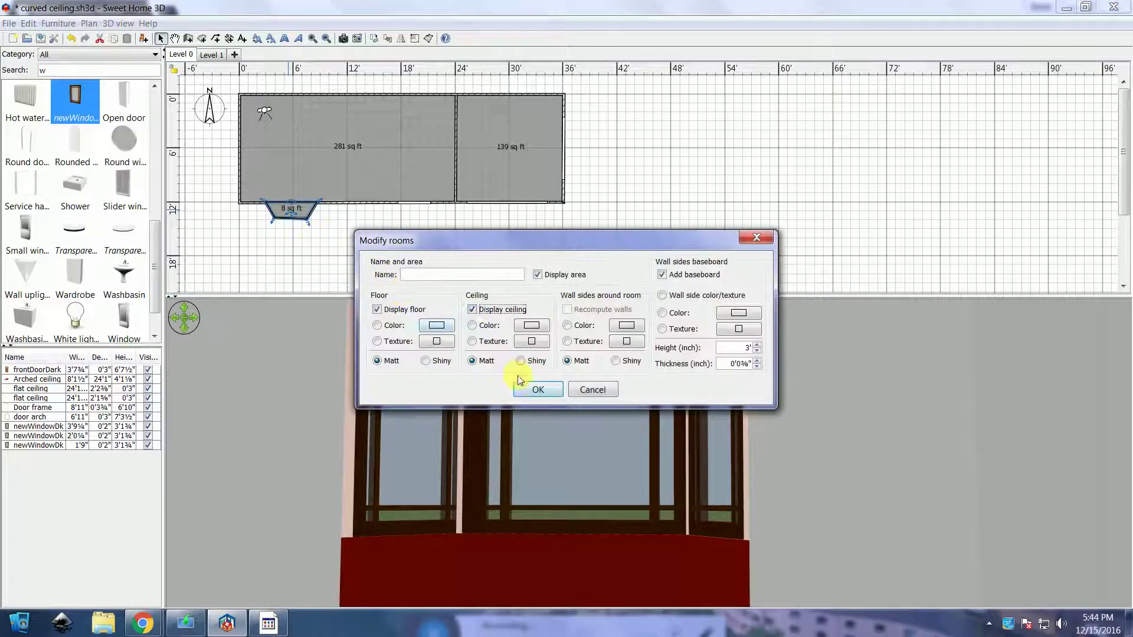
left_click(532, 389)
Switch to Aerial view and select the bay and its three windows.
left_click_drag(516, 288, 514, 170)
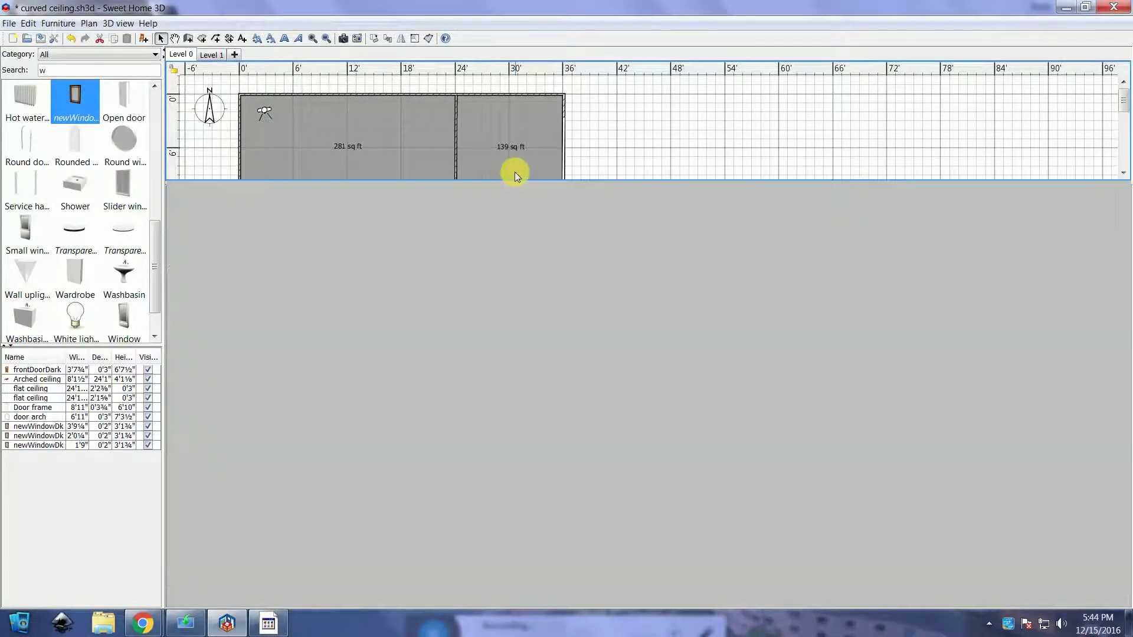
left_click(503, 378)
left_click_drag(504, 378, 423, 358)
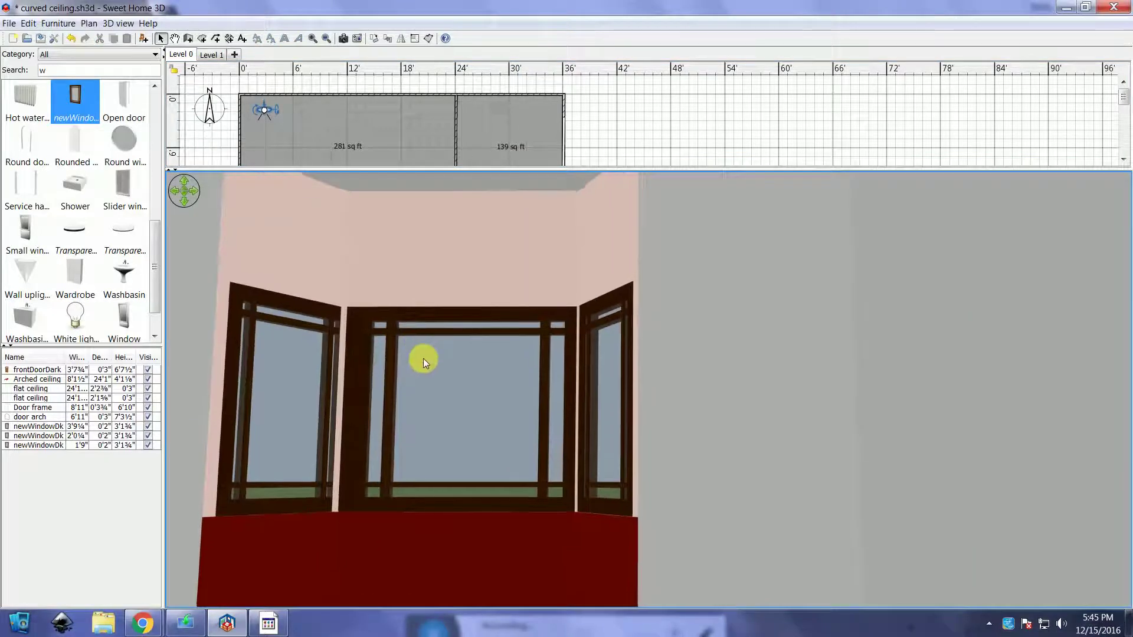
right_click(710, 494)
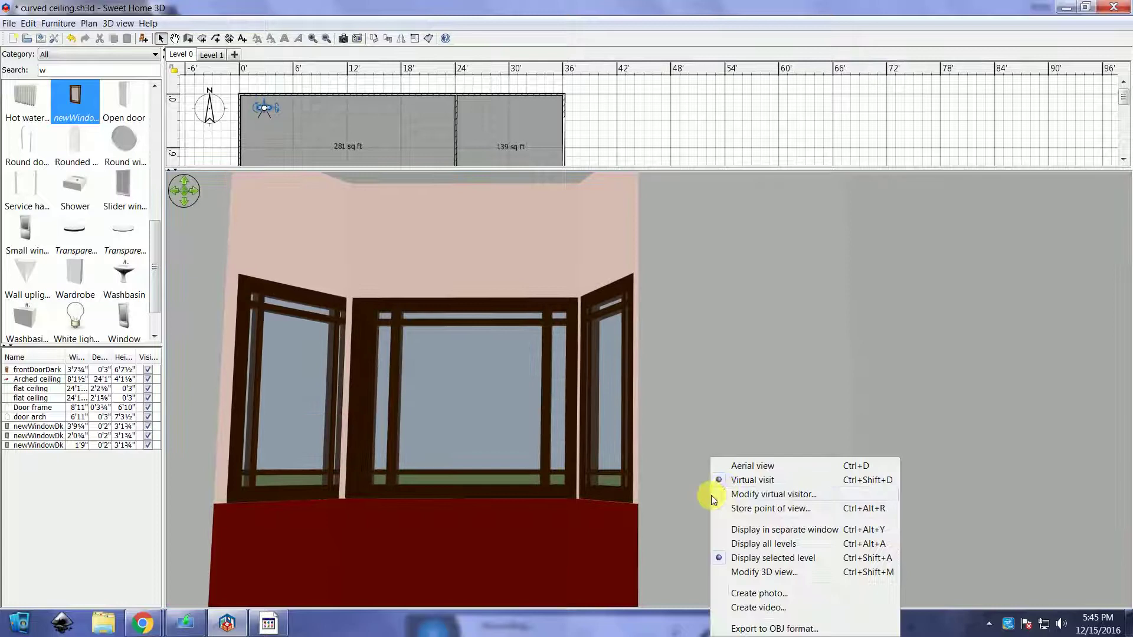
left_click(744, 467)
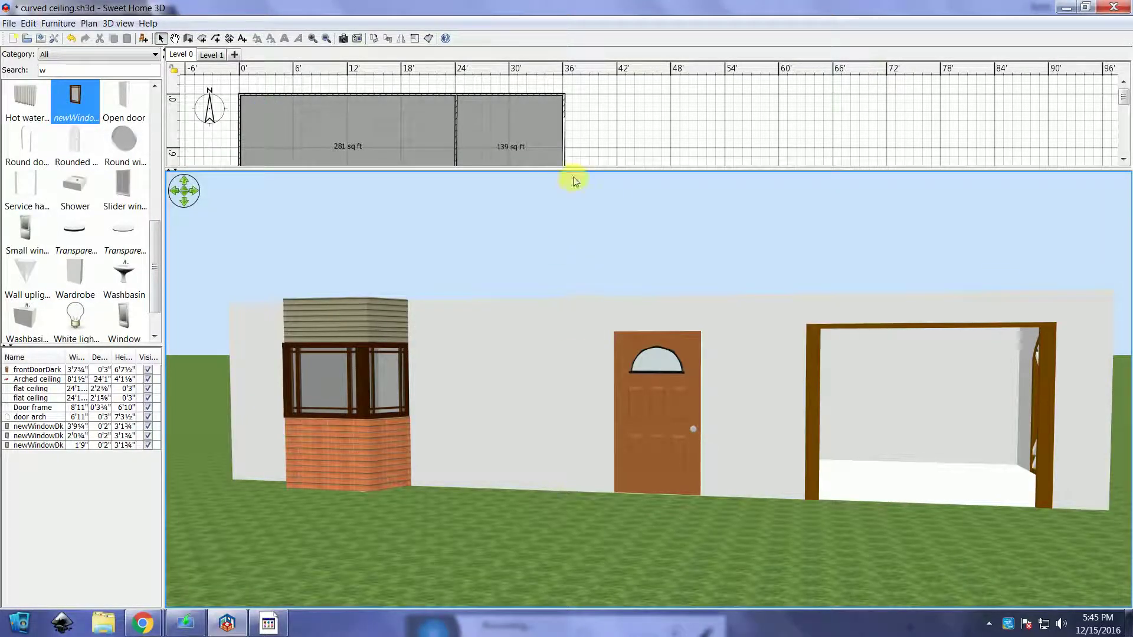
left_click_drag(576, 174, 566, 367)
left_click_drag(339, 233, 254, 204)
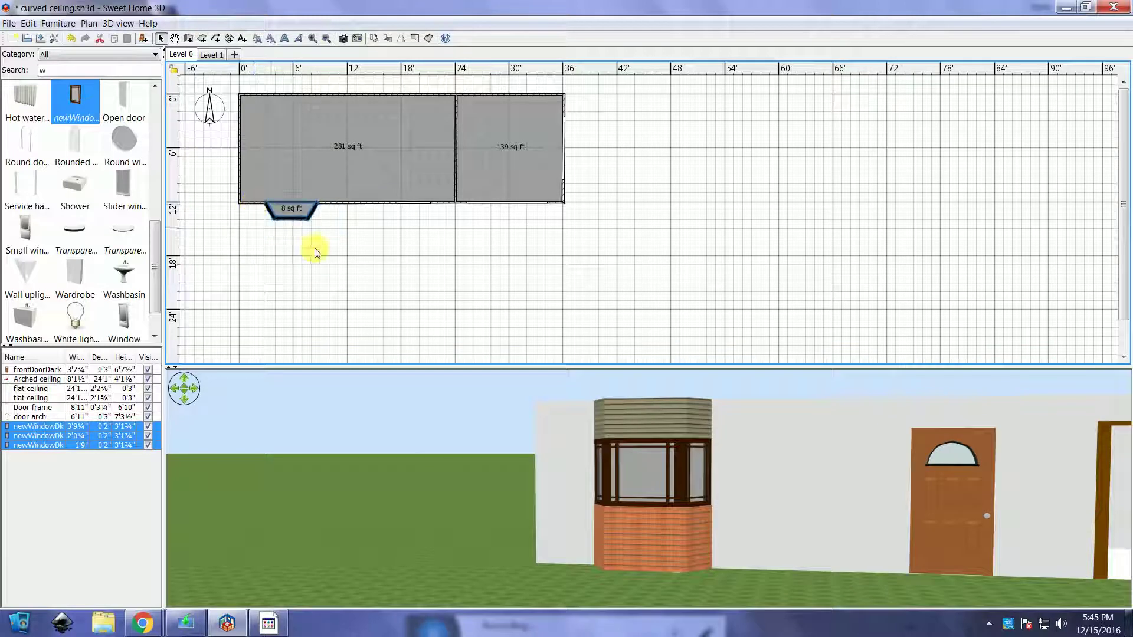
Export the selected bay pieces to OBJ as Bay window.obj in the Models folder.
left_click(116, 24)
left_click(154, 238)
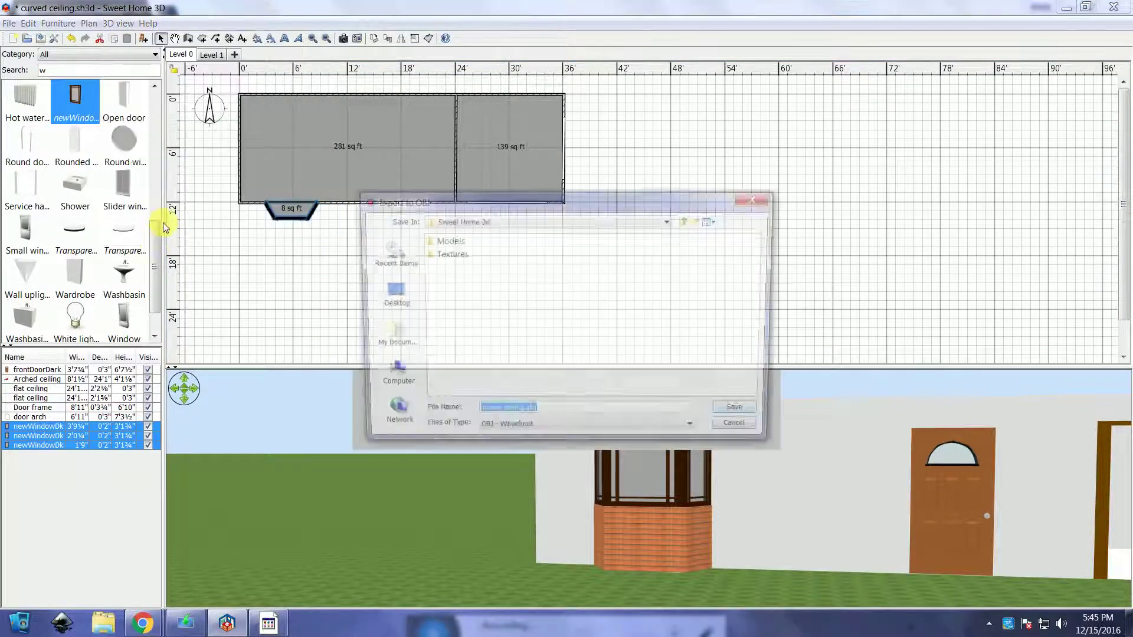
left_click(440, 242)
double_click(440, 242)
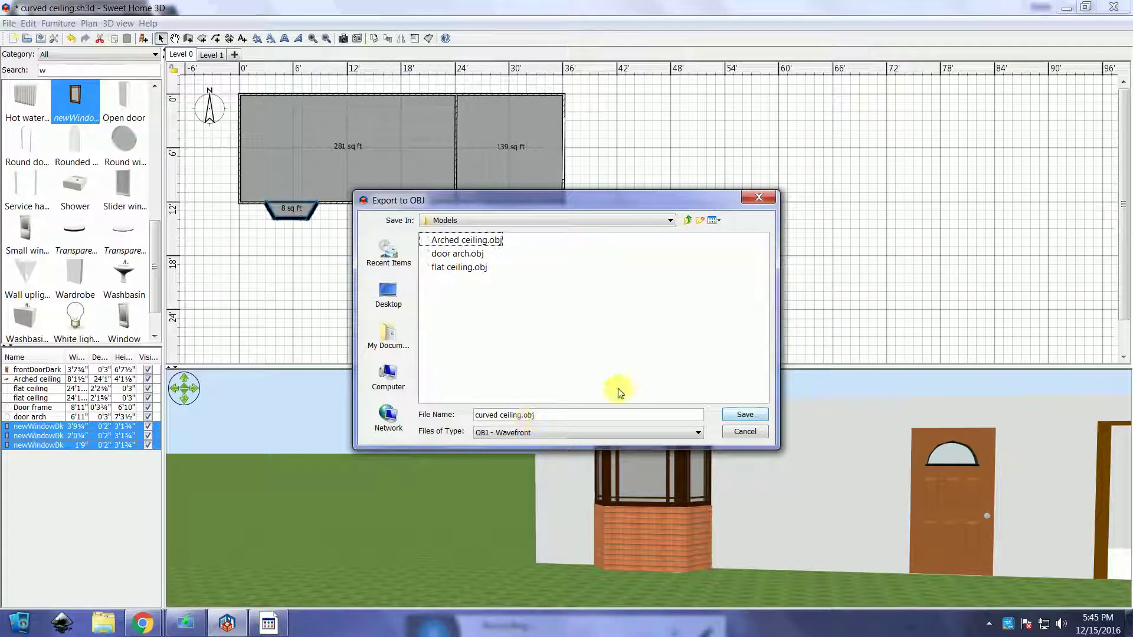
left_click(503, 415)
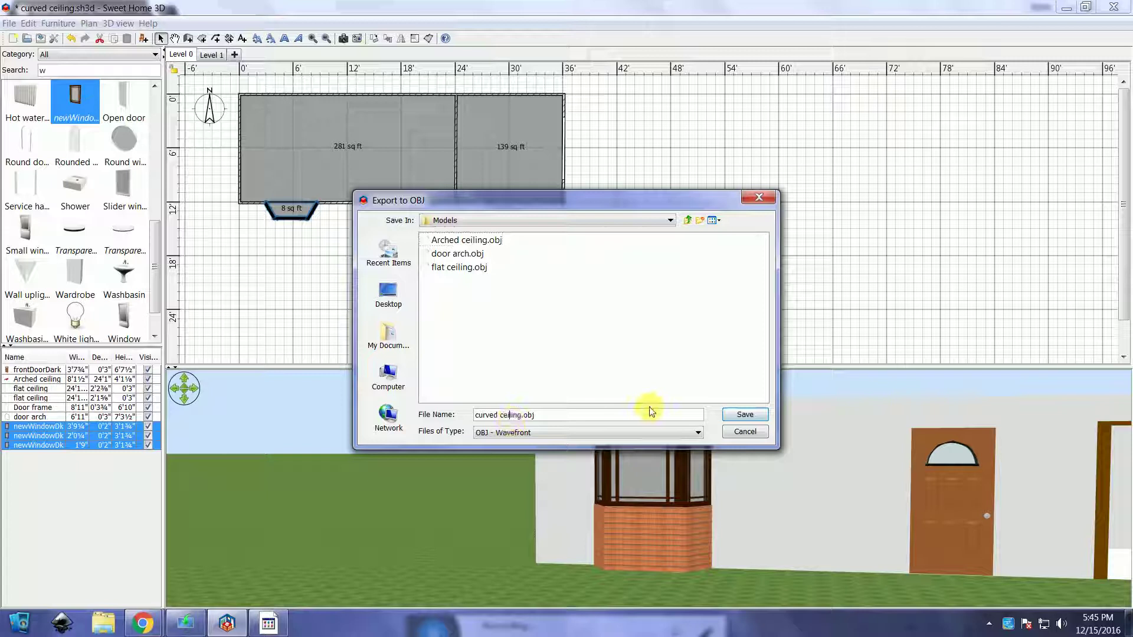
key("Delete")
key("Delete")
key("Delete")
key("Delete")
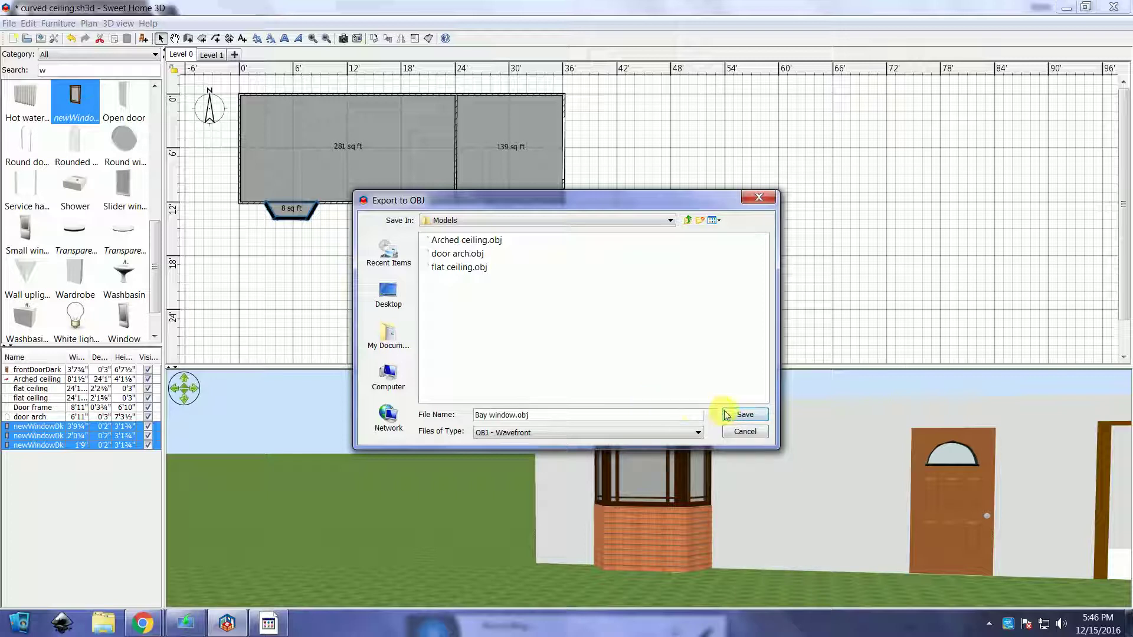
left_click(744, 417)
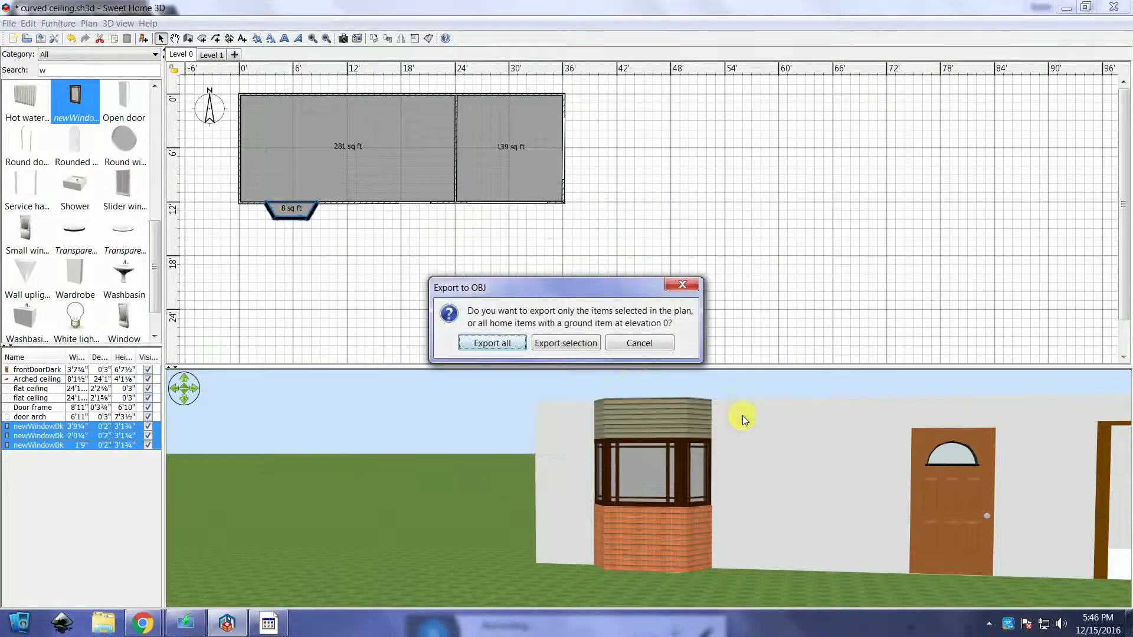
left_click(578, 342)
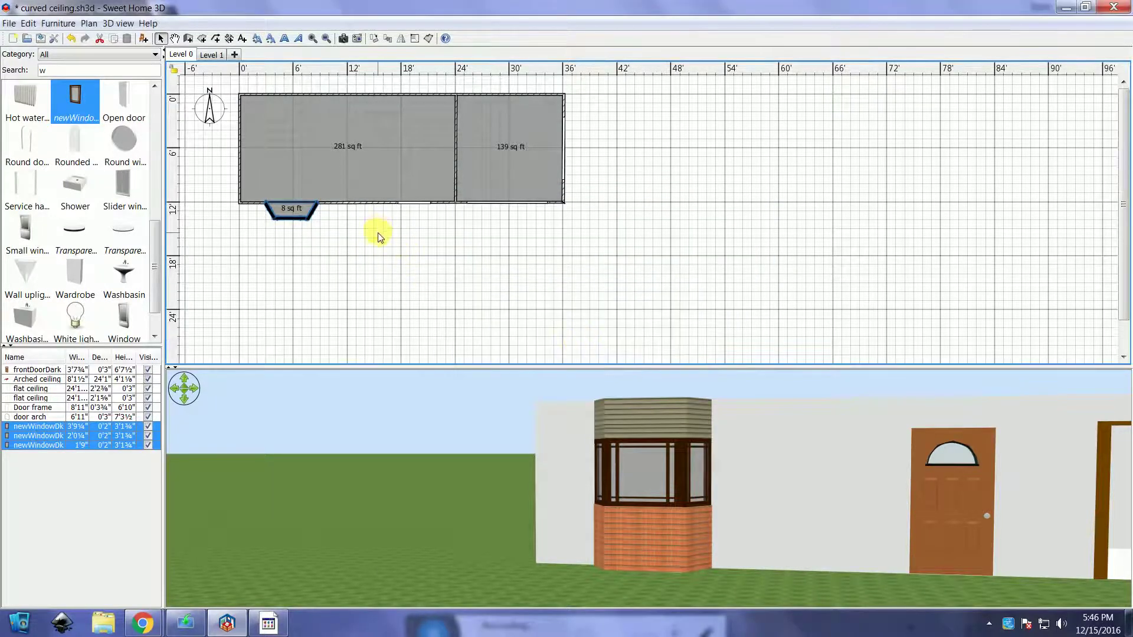
Select and delete the bay's three windows from the plan.
left_click(377, 234)
left_click_drag(352, 231, 263, 217)
key("Delete")
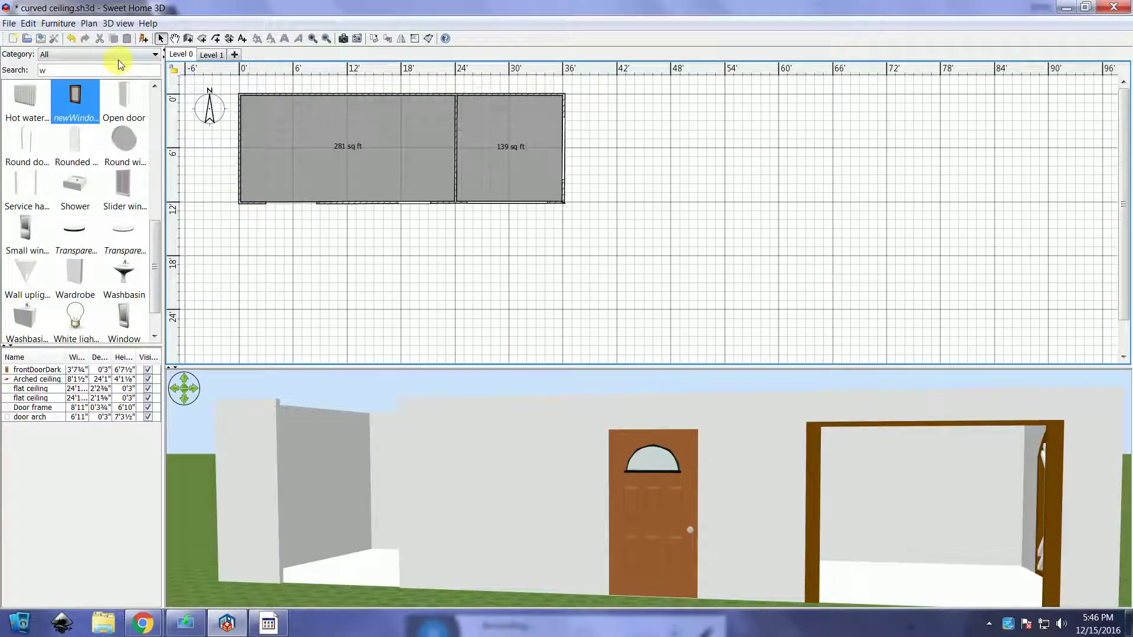
Start a furniture import and load Bay window.obj from the Sweet Home 3d Models folder.
left_click(58, 26)
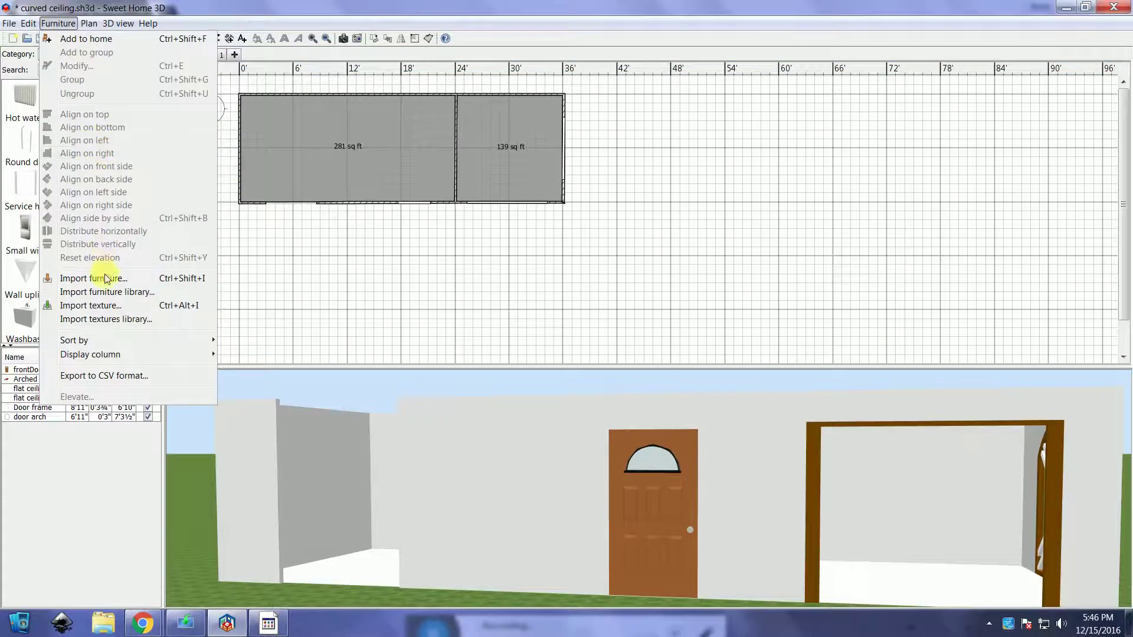
key("Escape")
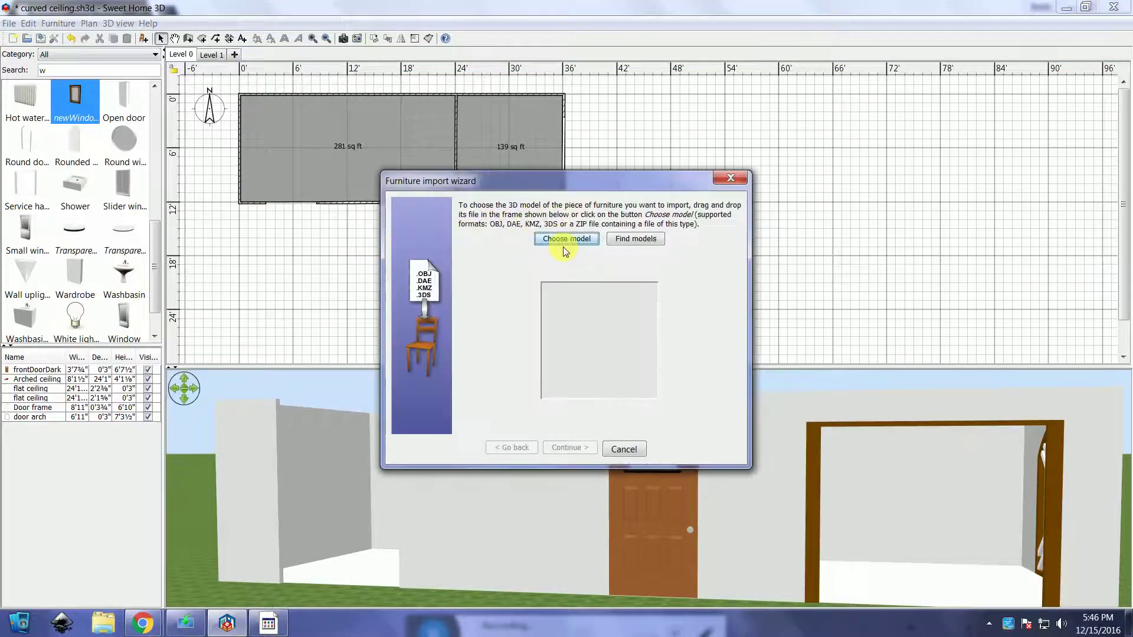
left_click(565, 239)
left_click(460, 279)
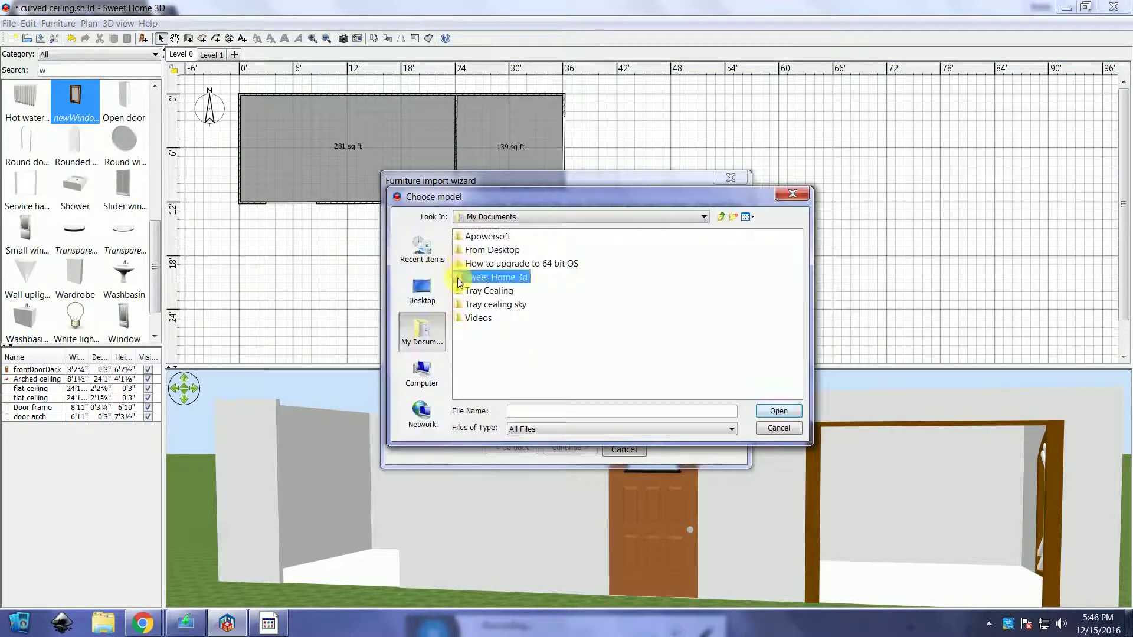
double_click(460, 278)
double_click(475, 238)
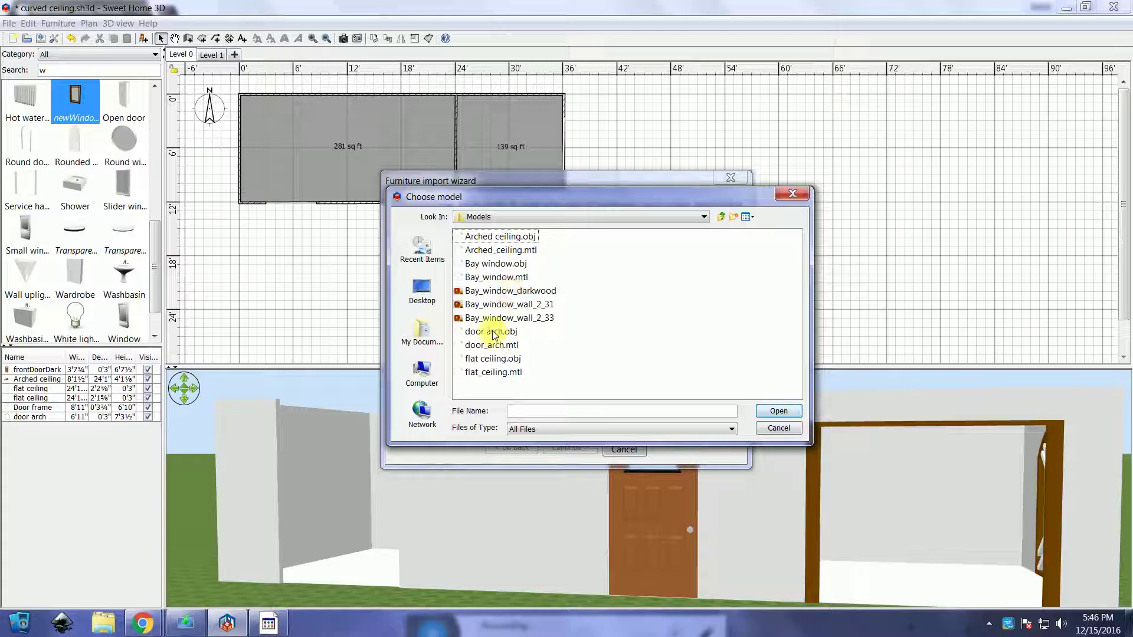
left_click(493, 264)
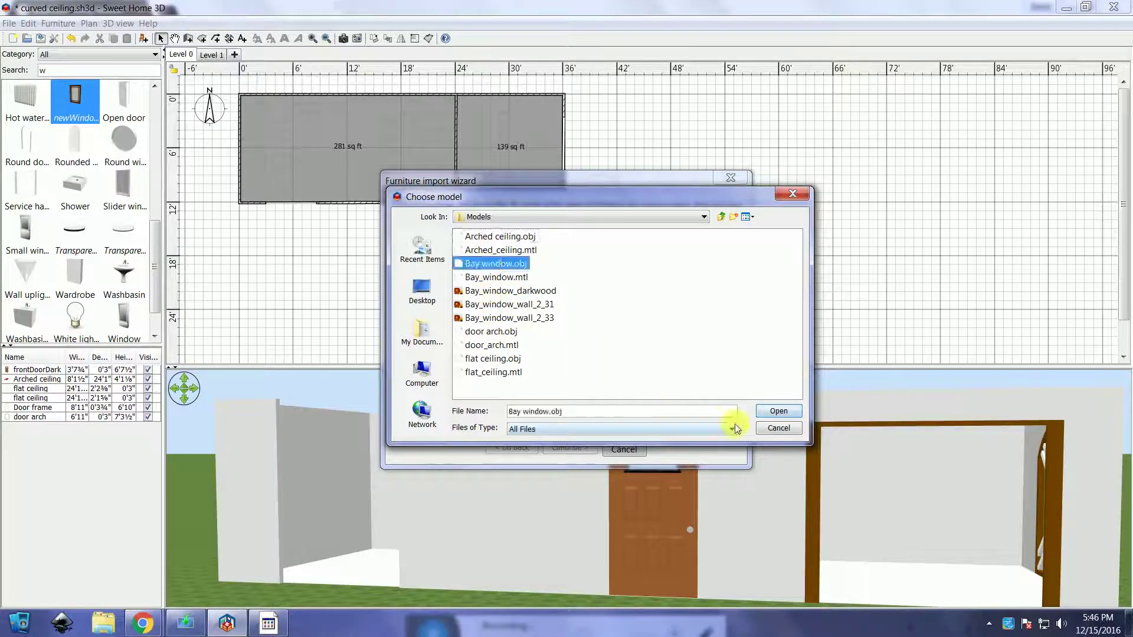
left_click(767, 411)
mouse_move(595, 369)
left_mouse_down()
mouse_move(599, 355)
mouse_move(624, 359)
mouse_move(642, 383)
mouse_move(687, 370)
mouse_move(589, 381)
left_mouse_up()
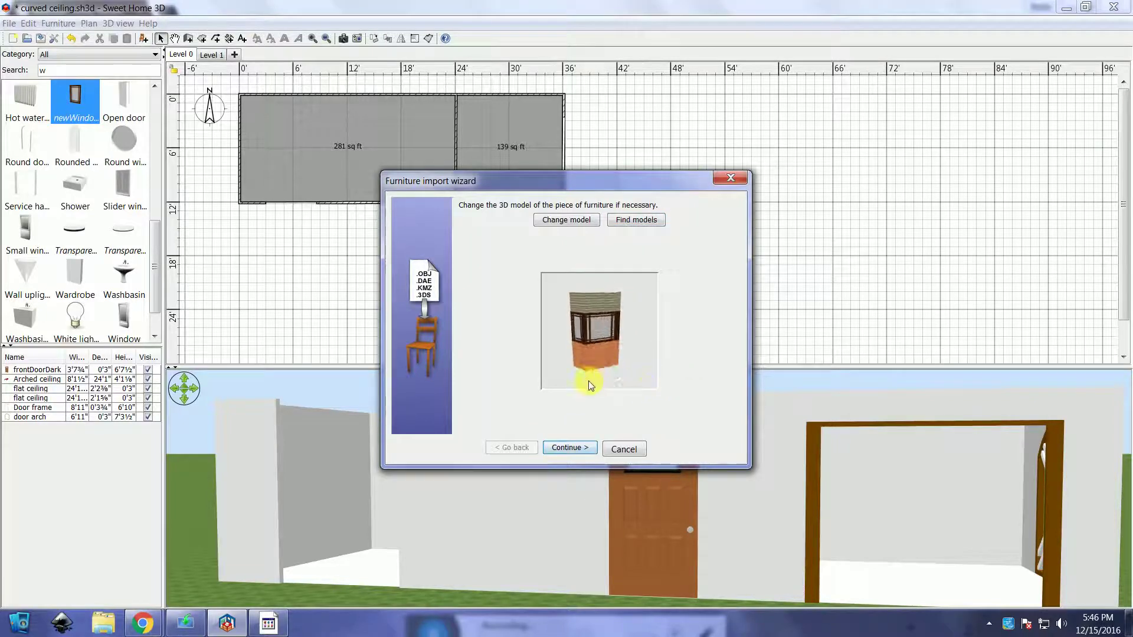
Add Bay window to the catalog under Living room and finish the import.
left_click(571, 452)
left_click(571, 449)
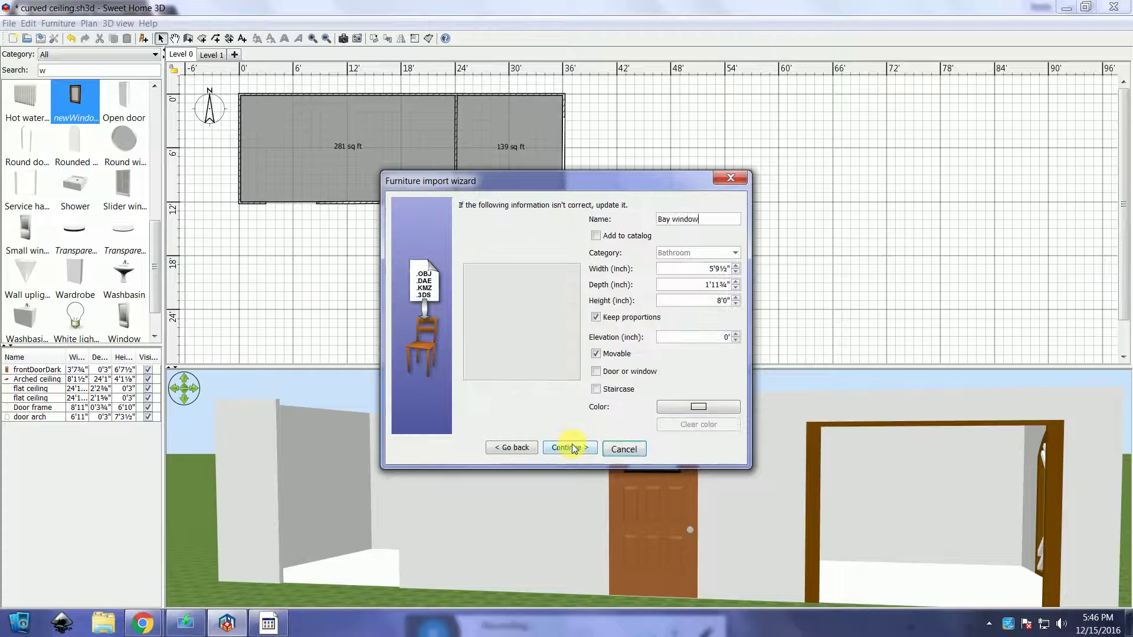
left_click(596, 235)
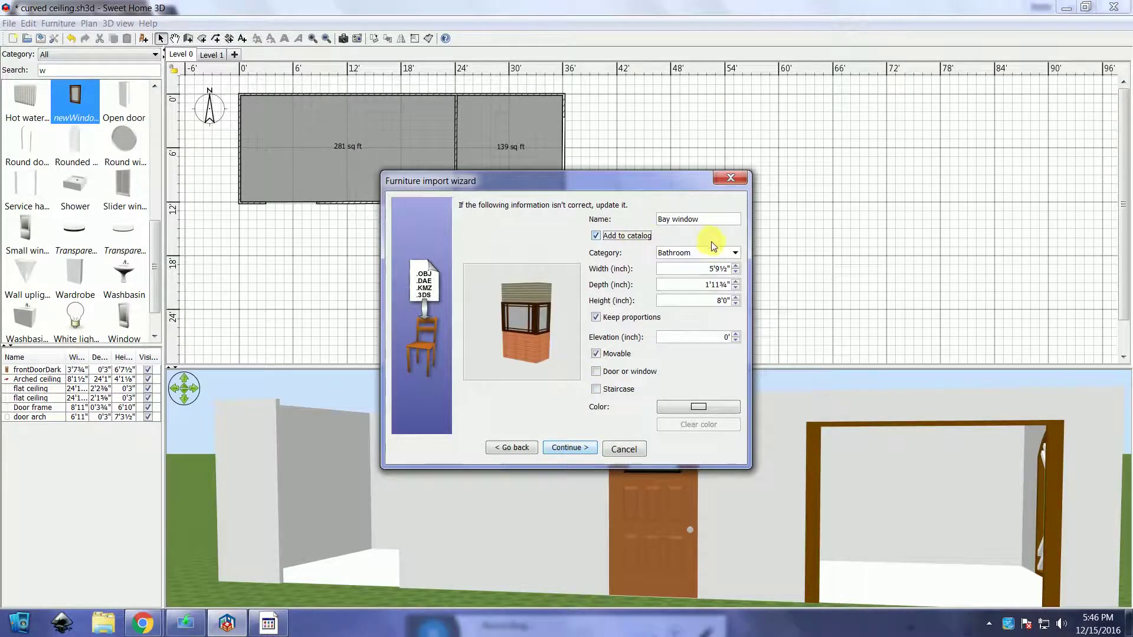
left_click(735, 252)
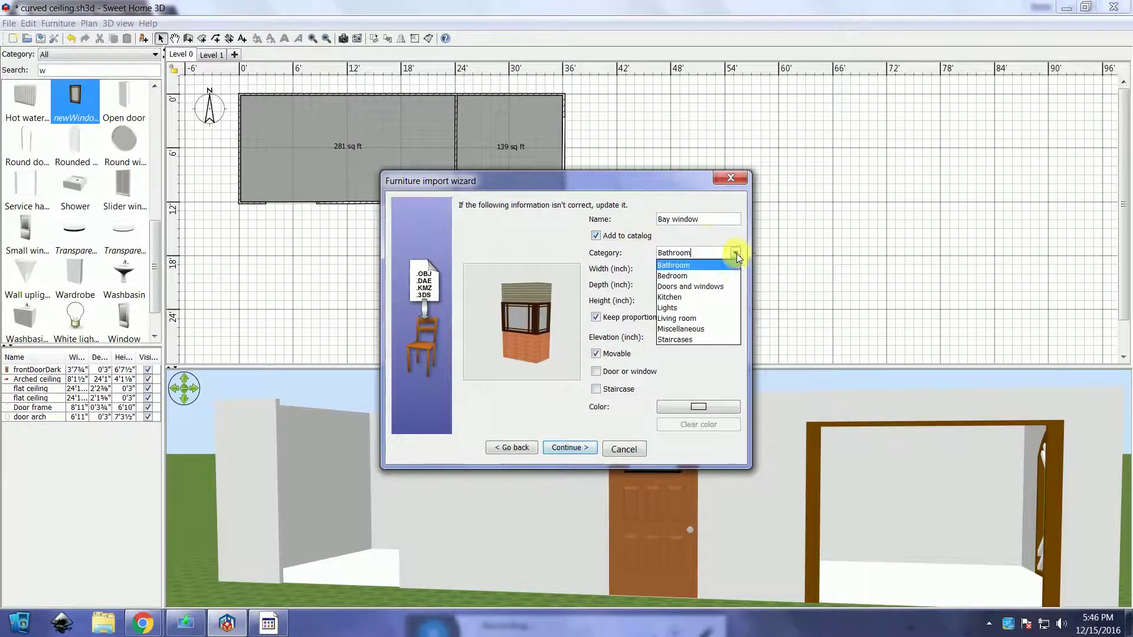
left_click(692, 318)
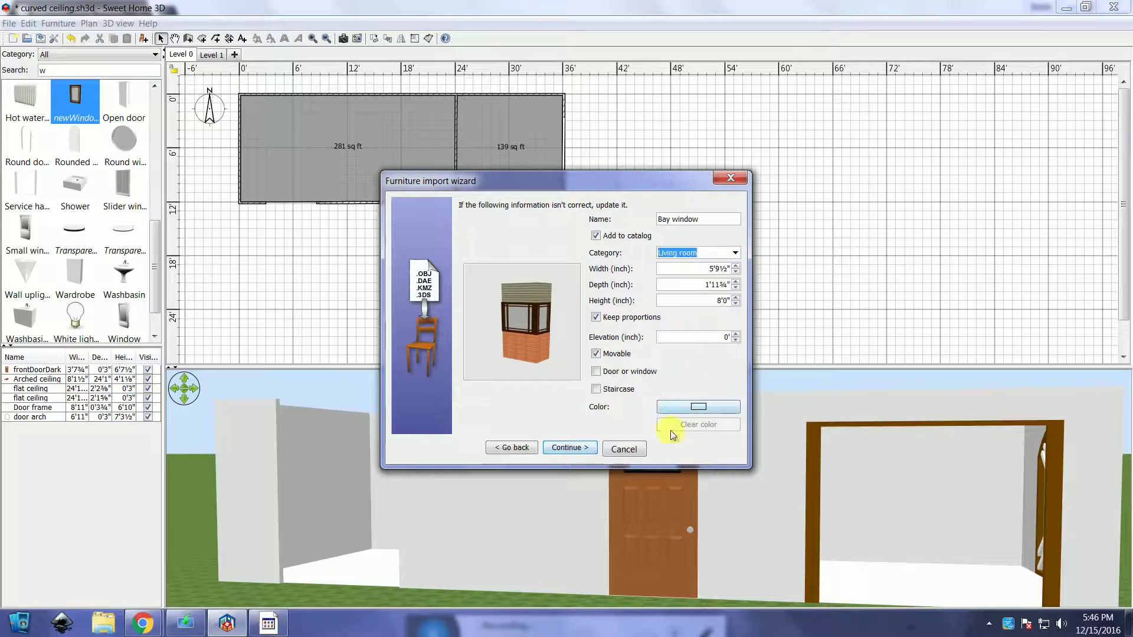
left_click(575, 447)
left_click(575, 447)
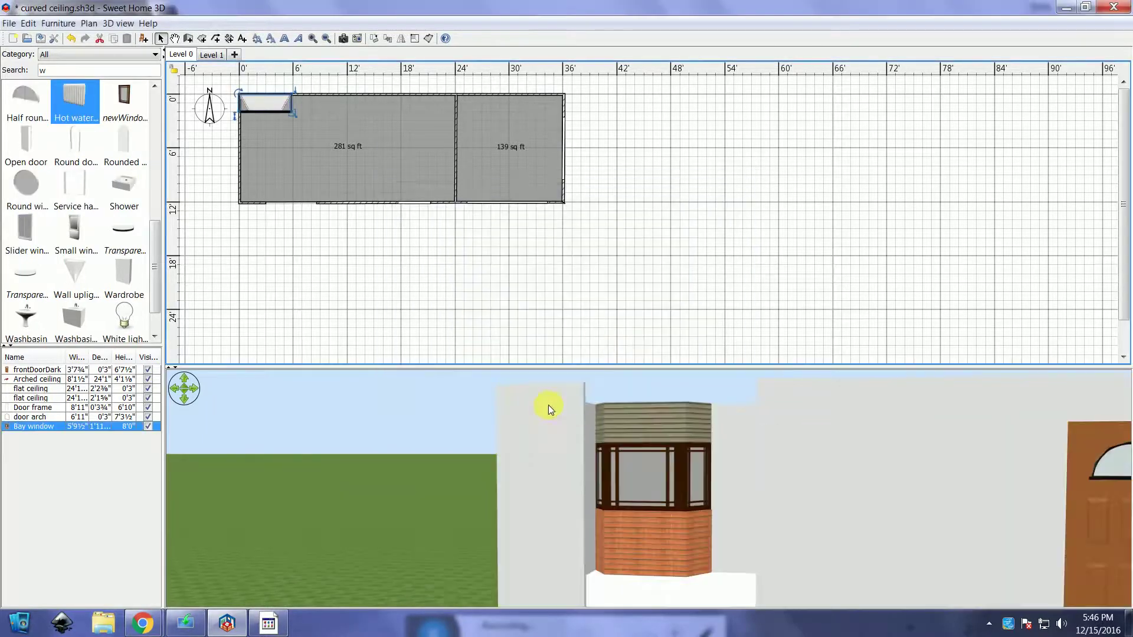
Place the 5'9½" × 8'0" Bay window against the house's front wall.
left_click_drag(272, 109, 298, 214)
left_click_drag(626, 381, 653, 455)
scroll(652, 455, "up", 5)
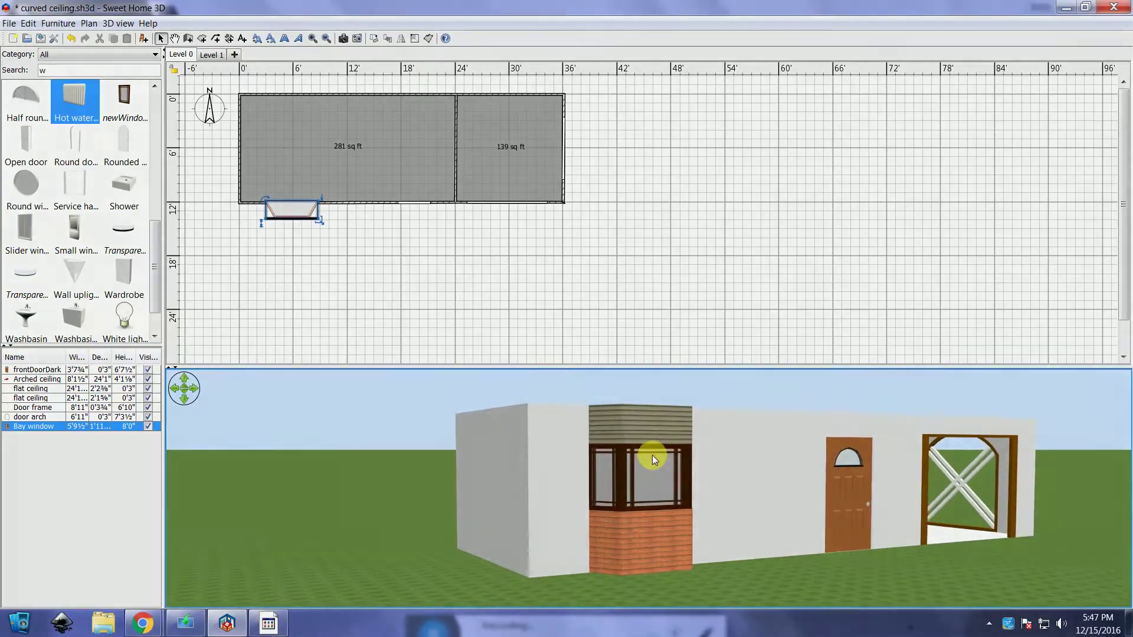